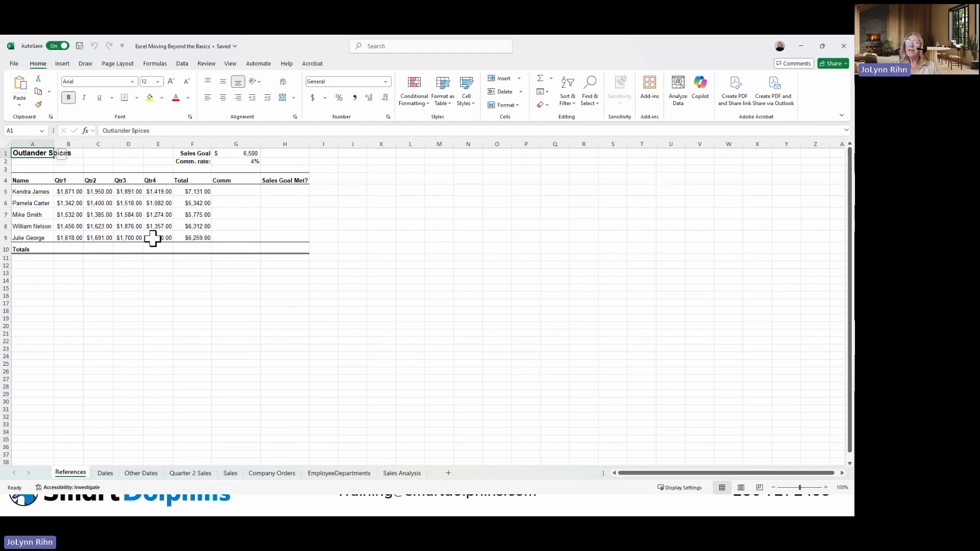
Name the commission rate cell G2 CommissionRate and widen the cell-name field to fit the full name.
{"action": "left_click", "coordinate": [241, 153]}
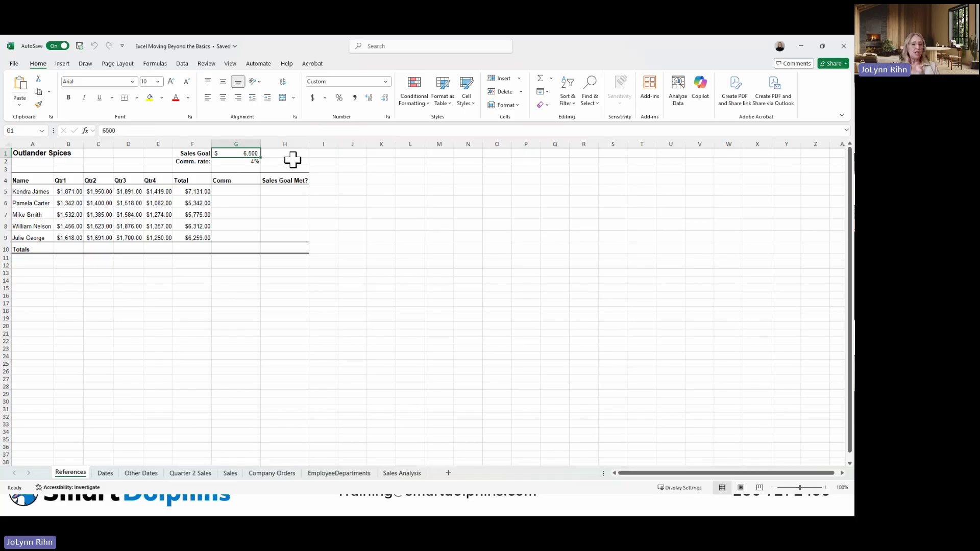
{"action": "left_click", "coordinate": [247, 161]}
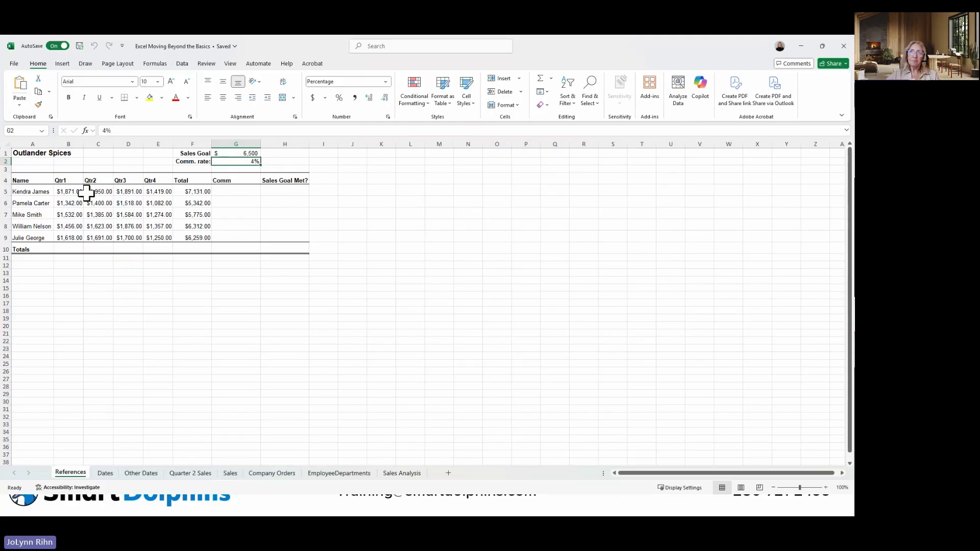
{"action": "left_click", "coordinate": [27, 130]}
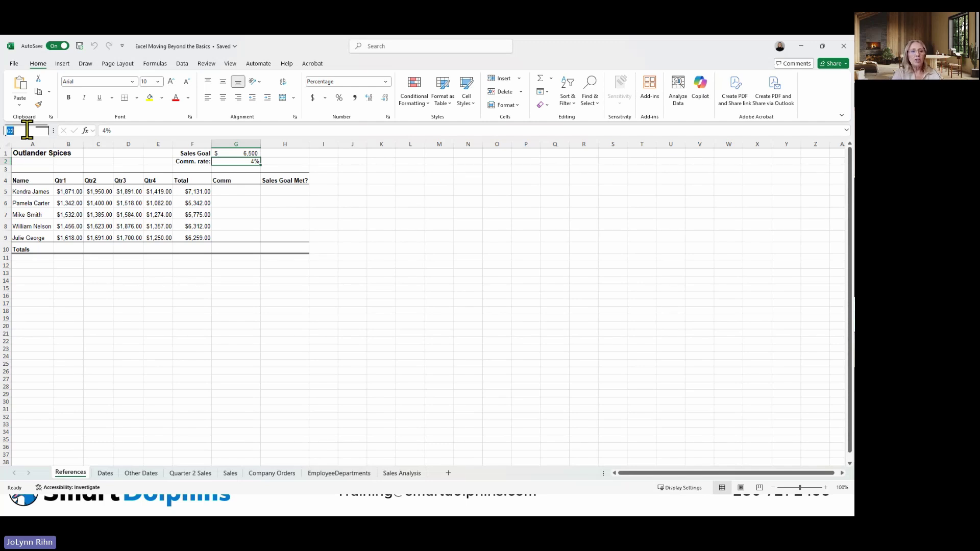
{"action": "type", "text": "Com"}
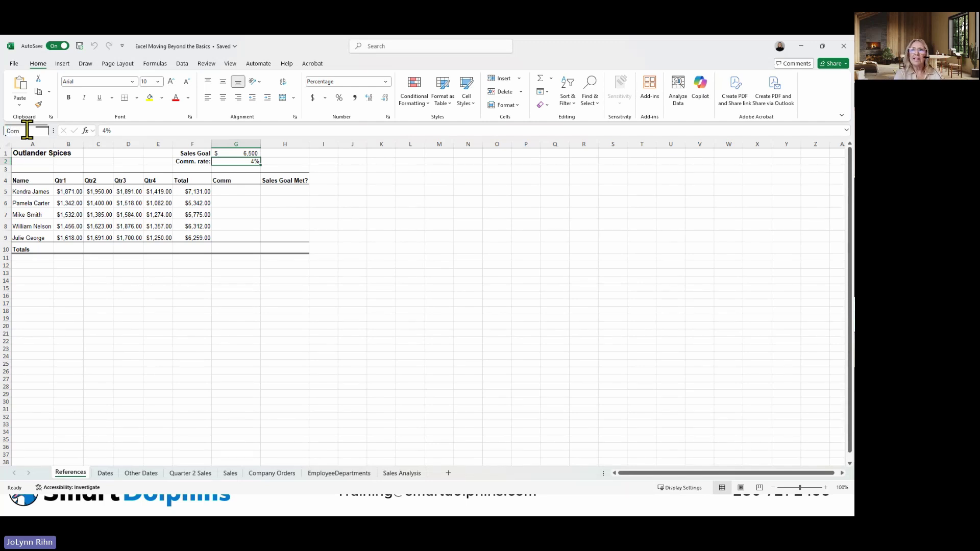
{"action": "type", "text": "m"}
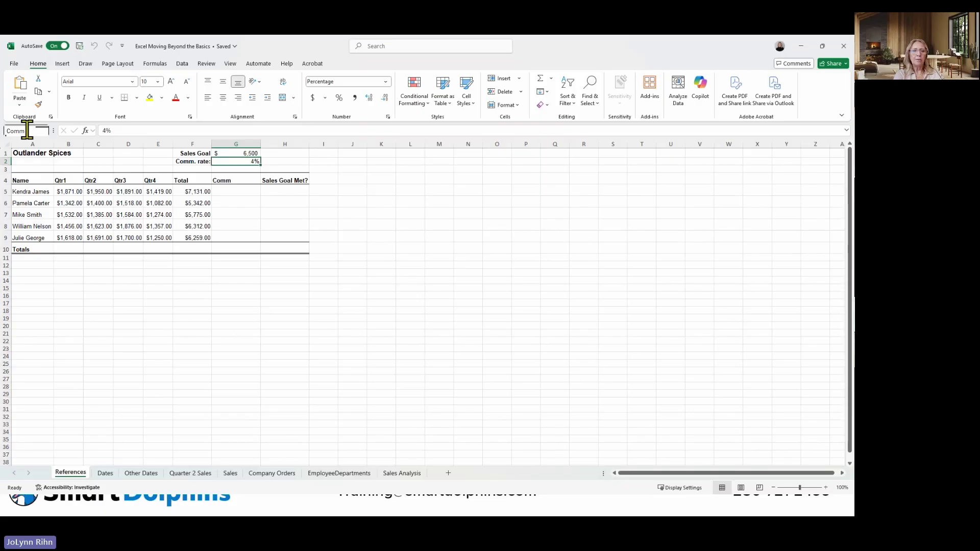
{"action": "type", "text": "issionR"}
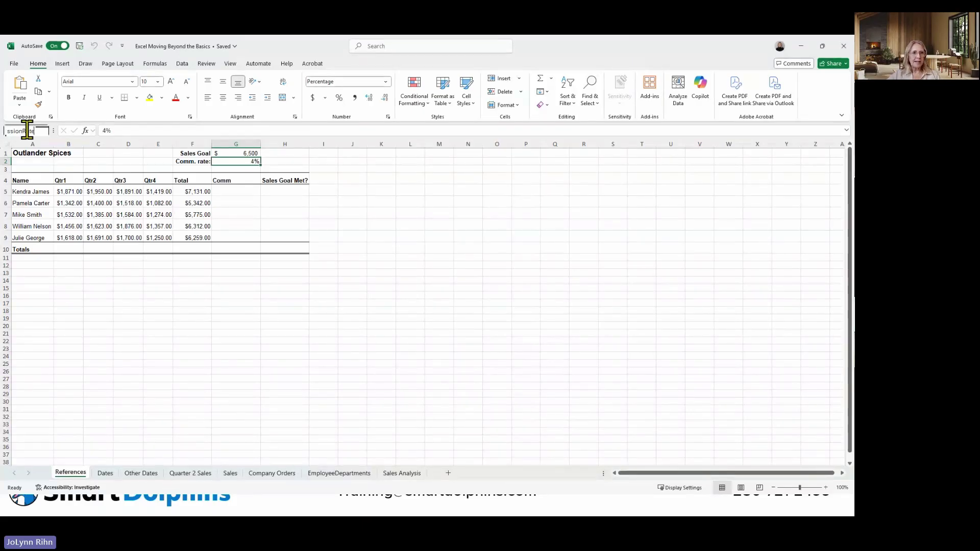
{"action": "type", "text": "ate"}
{"action": "key", "text": "Return"}
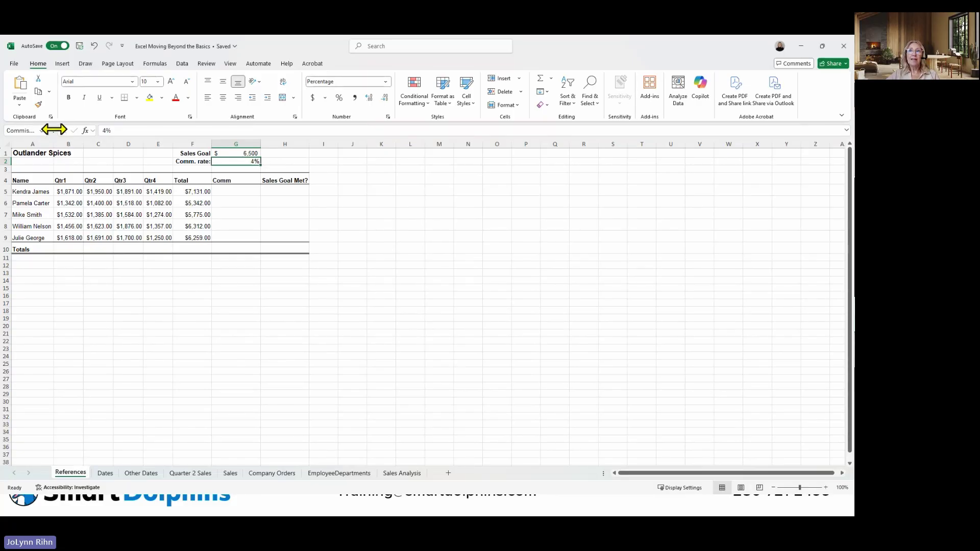
{"action": "left_click_drag", "start_coordinate": [53, 129], "coordinate": [106, 130]}
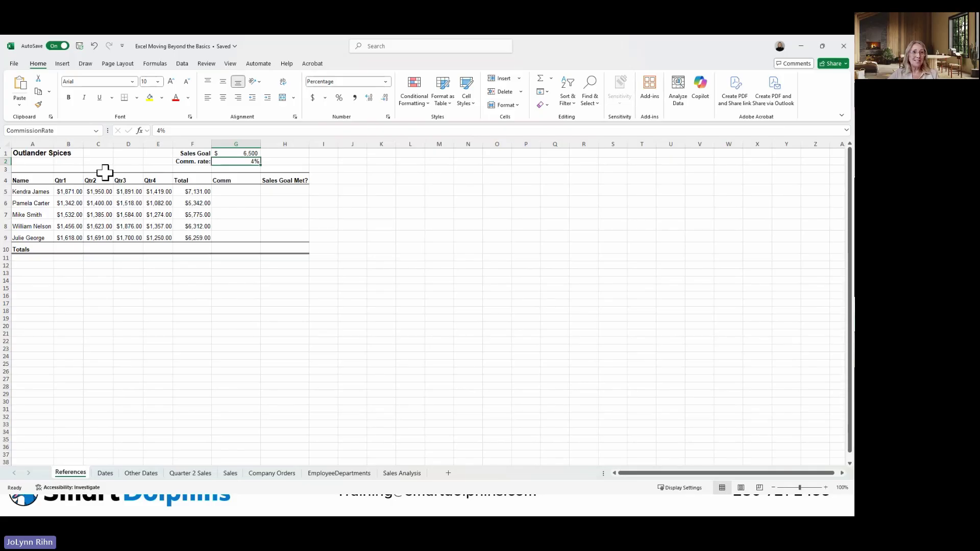
Calculate the first salesperson's commission in G5 with the formula =F5*CommissionRate.
{"action": "left_click", "coordinate": [241, 191]}
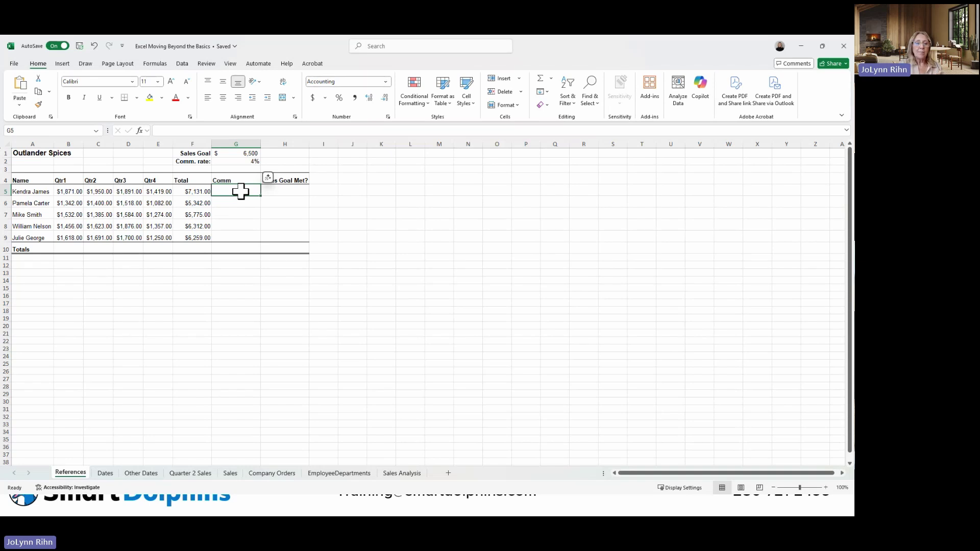
{"action": "type", "text": "="}
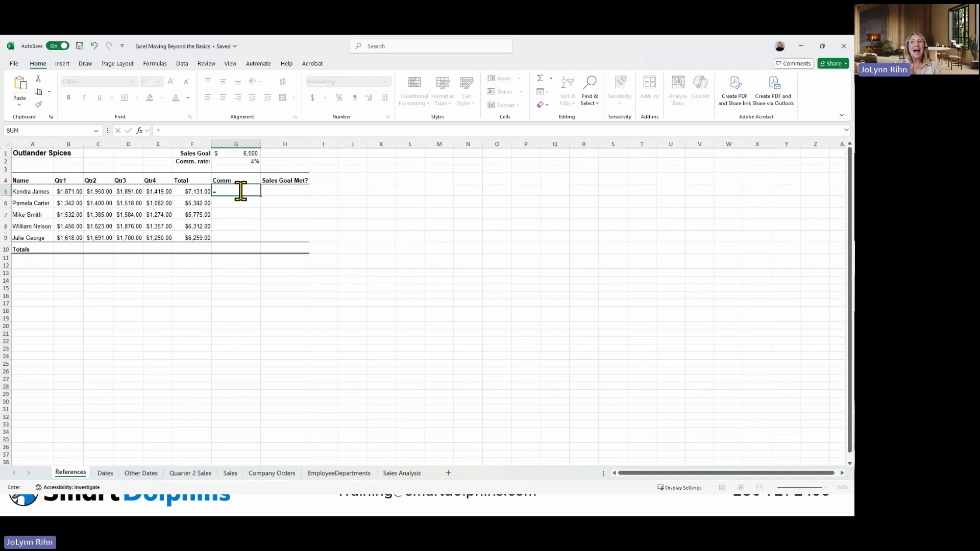
{"action": "left_click", "coordinate": [200, 192]}
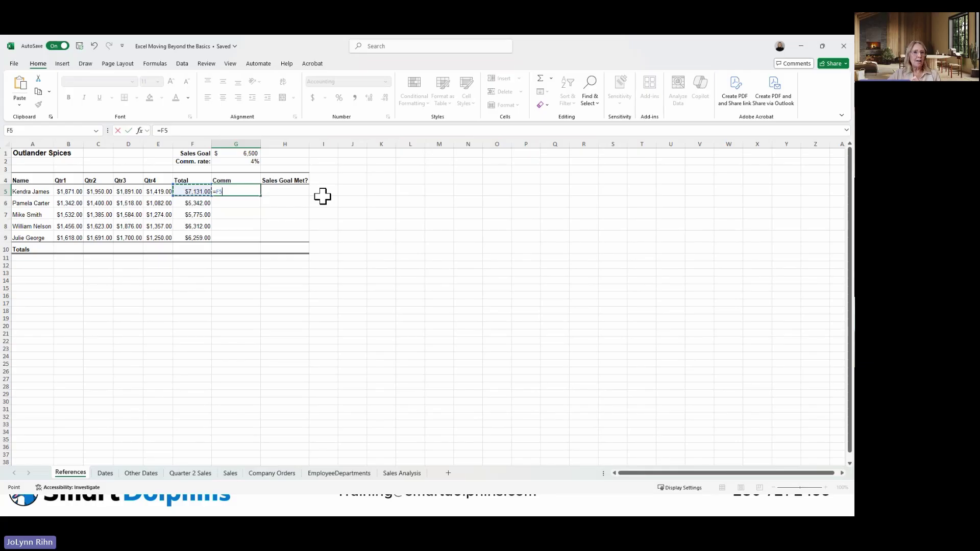
{"action": "type", "text": "*"}
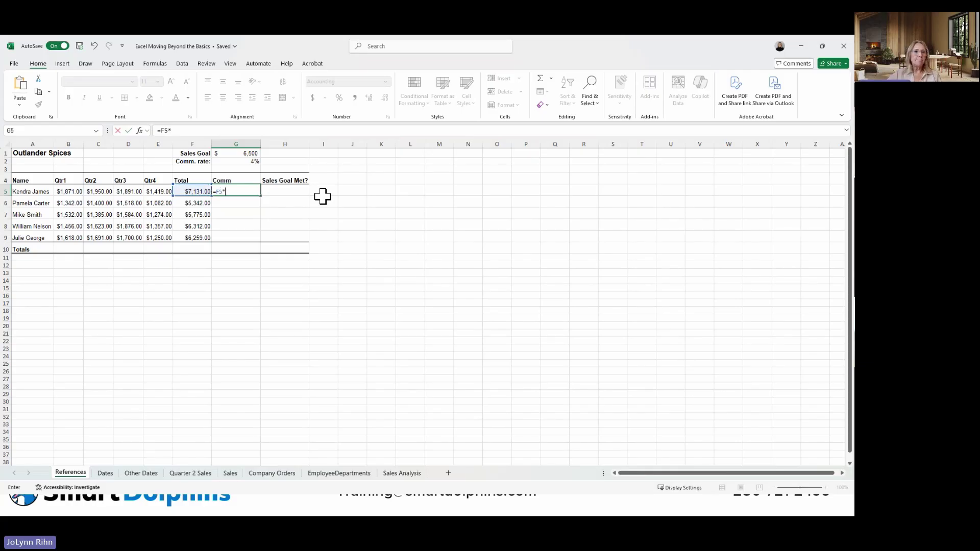
{"action": "type", "text": "com"}
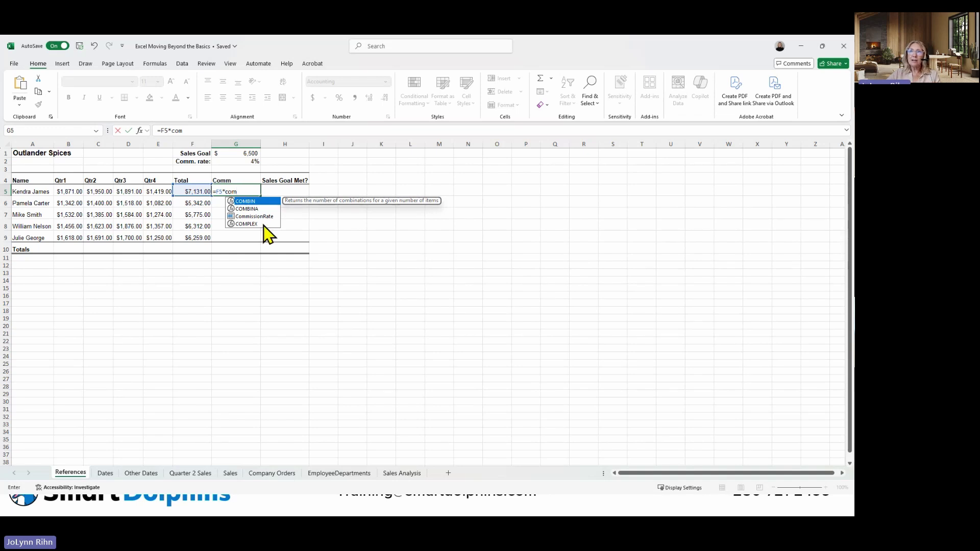
{"action": "double_click", "coordinate": [254, 216]}
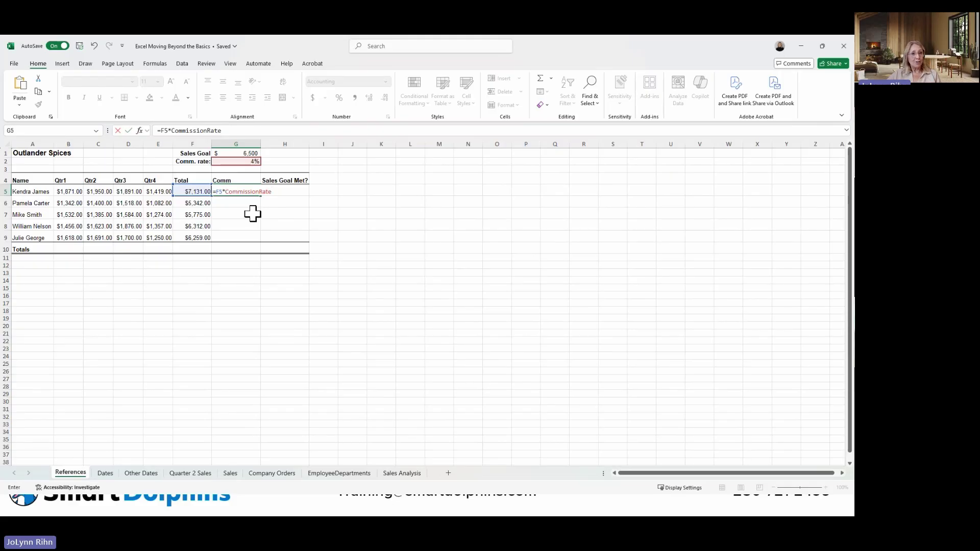
{"action": "key", "text": "ctrl+Return"}
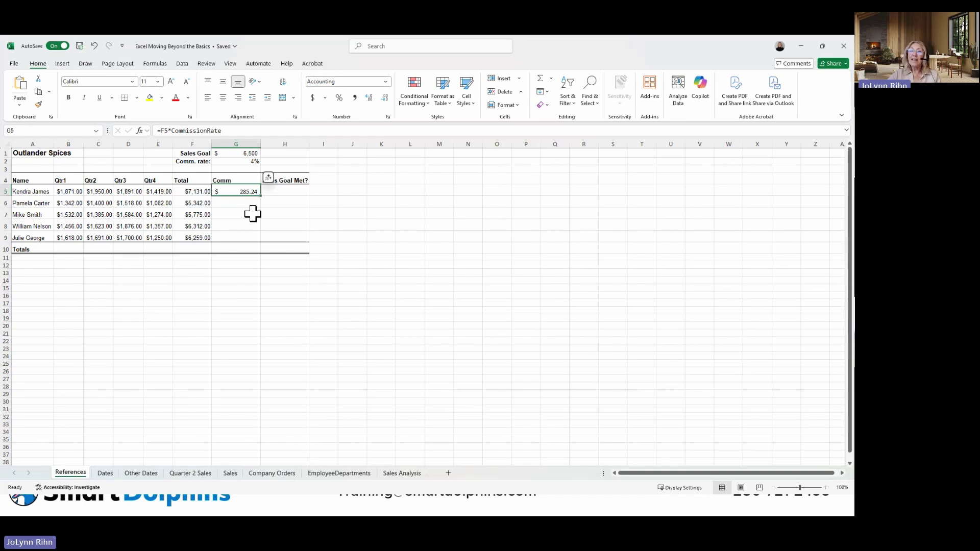
Calculate the second salesperson's commission in G6 with =F6*CommissionRate, referencing the rate cell G2 directly.
{"action": "left_click", "coordinate": [242, 203]}
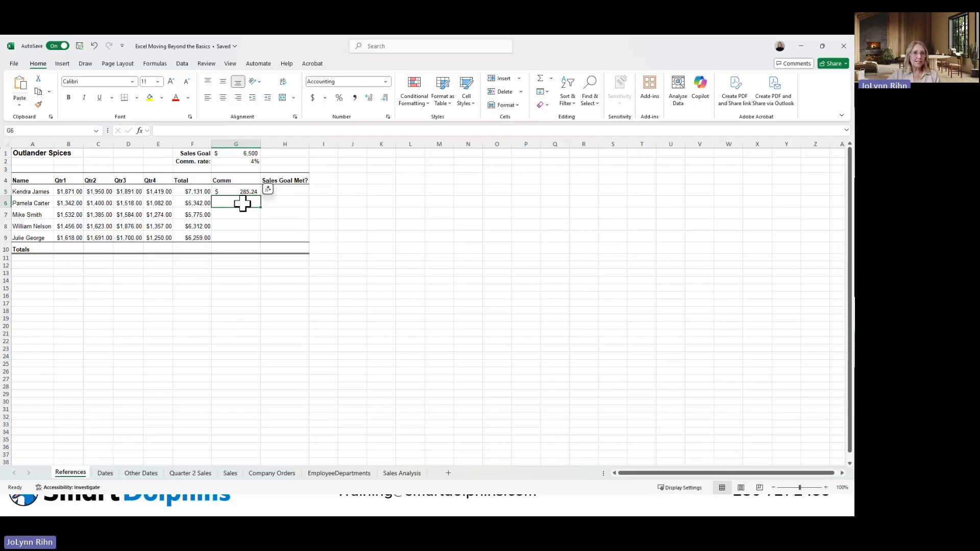
{"action": "type", "text": "="}
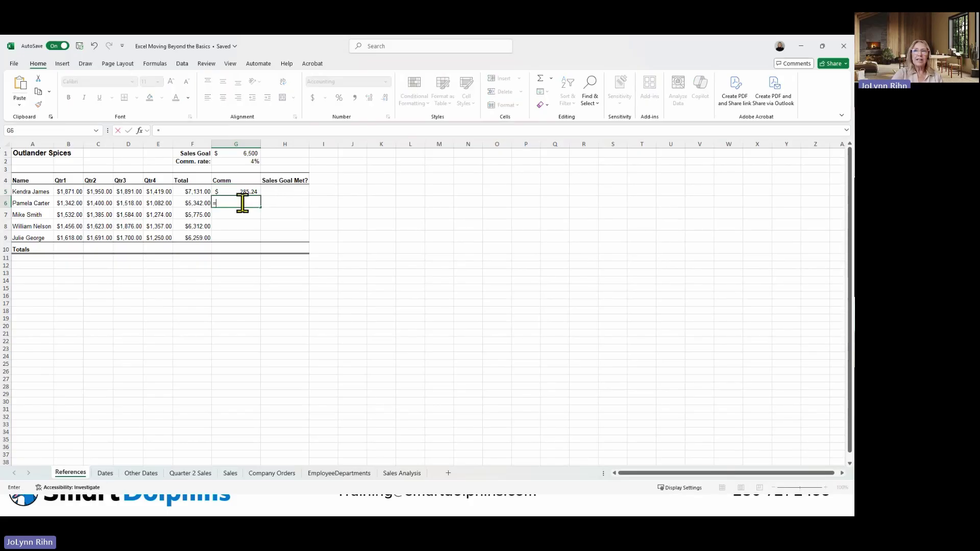
{"action": "left_click", "coordinate": [200, 203]}
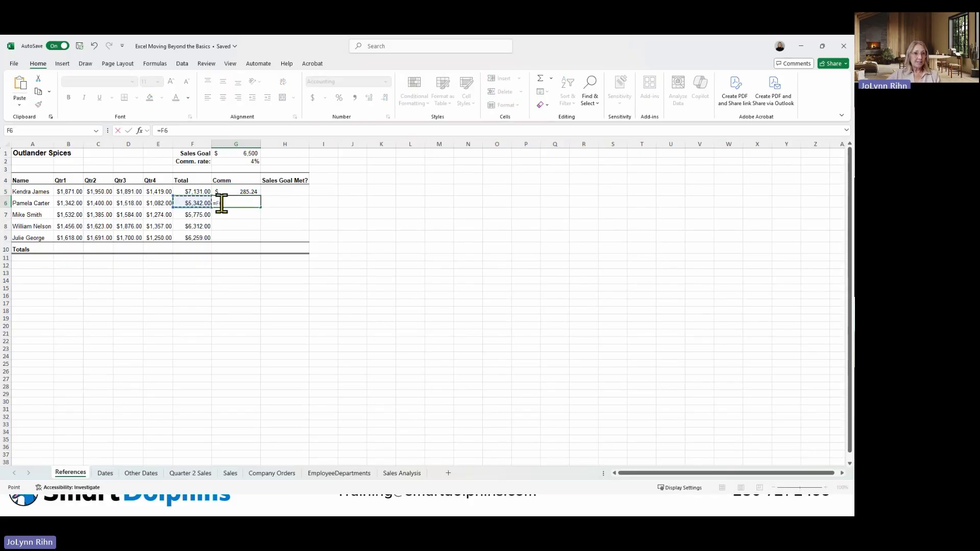
{"action": "type", "text": "*"}
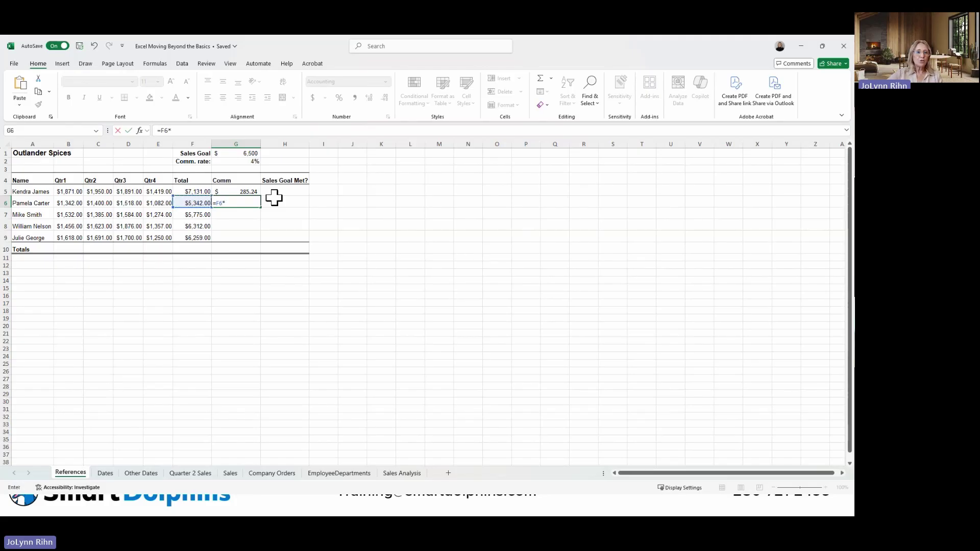
{"action": "left_click", "coordinate": [237, 163]}
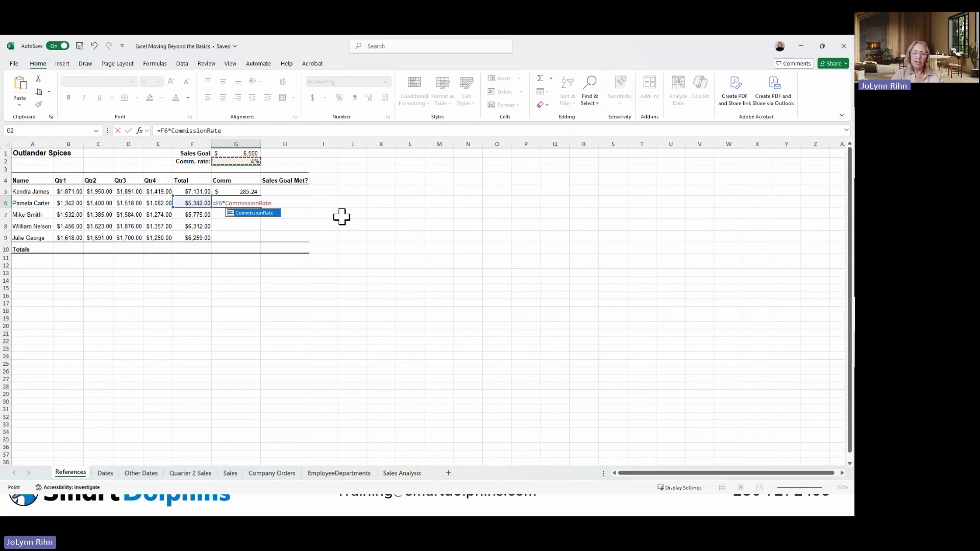
{"action": "key", "text": "ctrl+Return"}
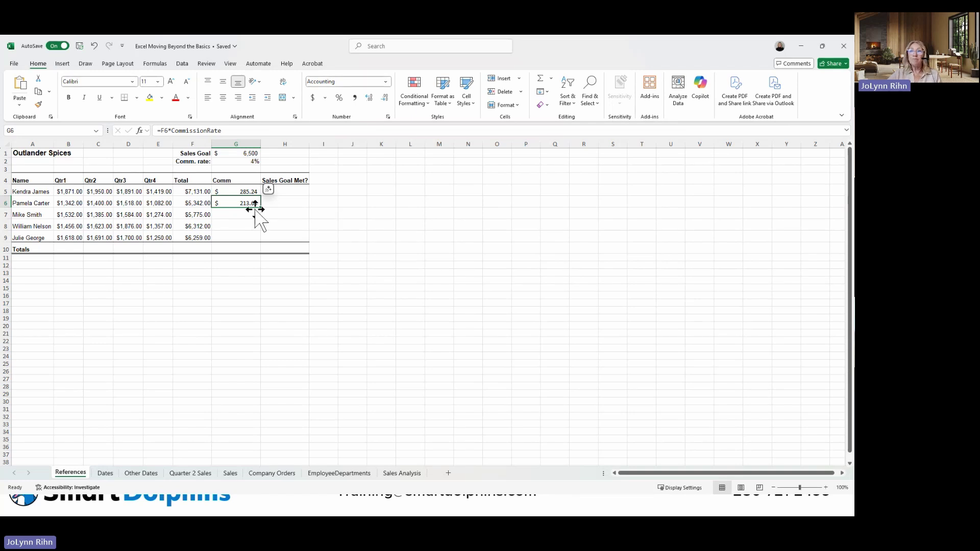
Fill the commission formula from G6 down through G9 and check the copied formulas in G7 and G8.
{"action": "left_click_drag", "start_coordinate": [261, 208], "coordinate": [258, 241]}
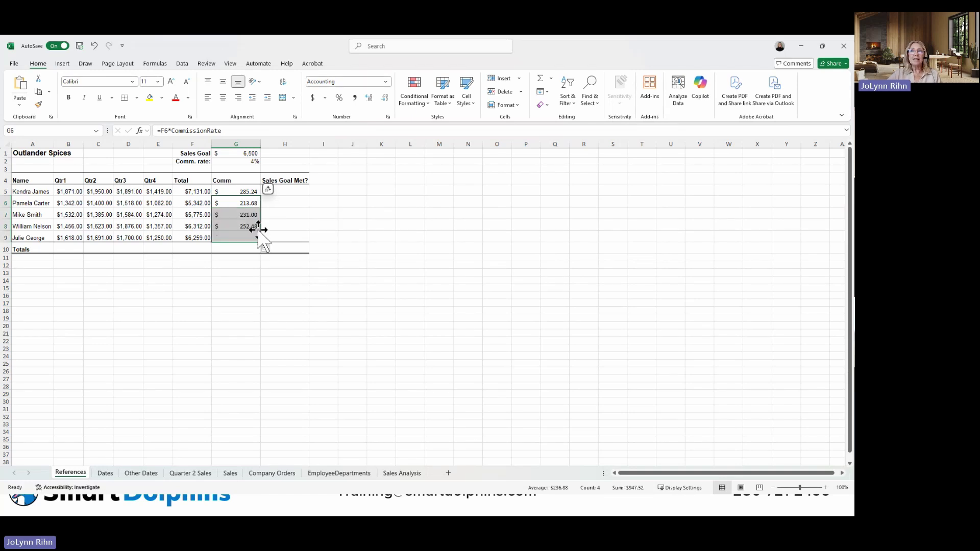
{"action": "left_click", "coordinate": [250, 216]}
{"action": "left_click", "coordinate": [249, 225]}
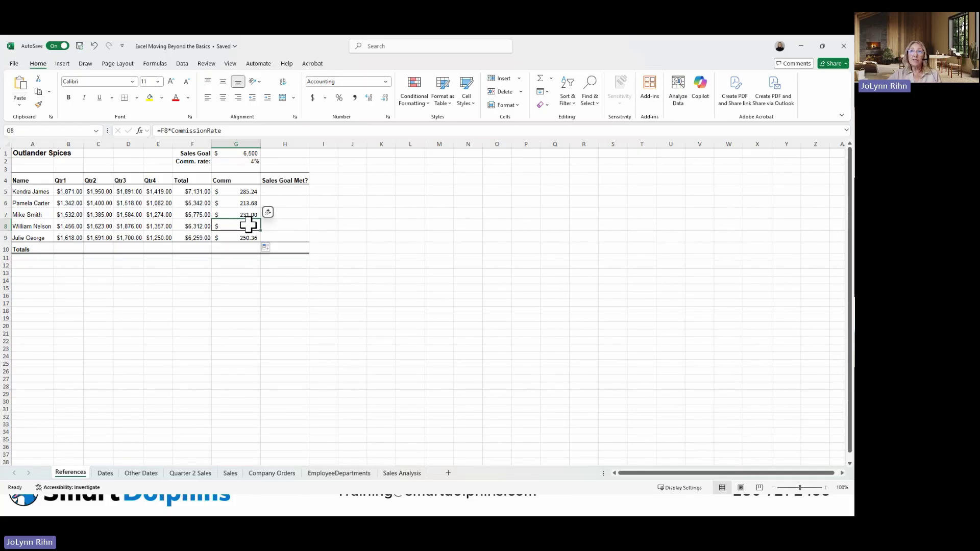
Change the commission rate in G2 to 4.5%.
{"action": "left_click", "coordinate": [247, 162]}
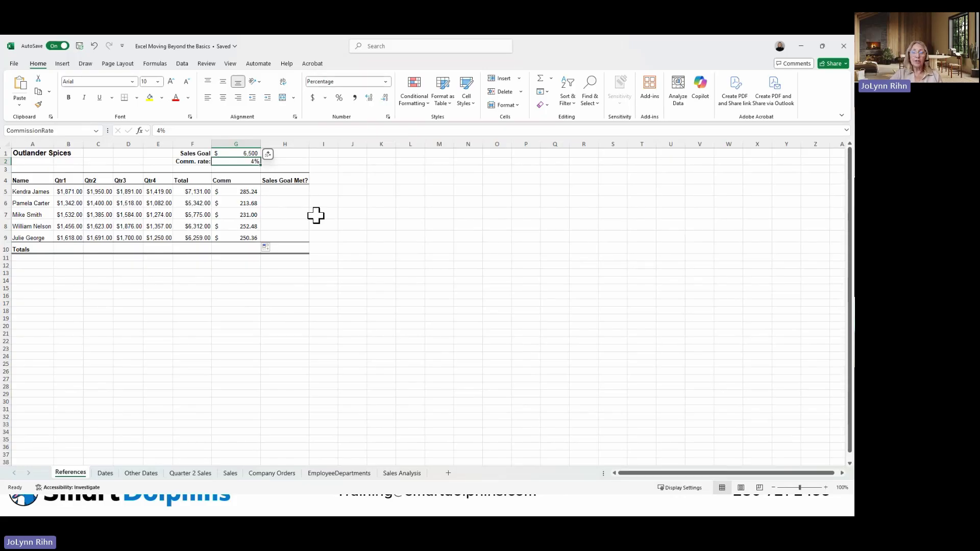
{"action": "type", "text": "4.5"}
{"action": "key", "text": "Return"}
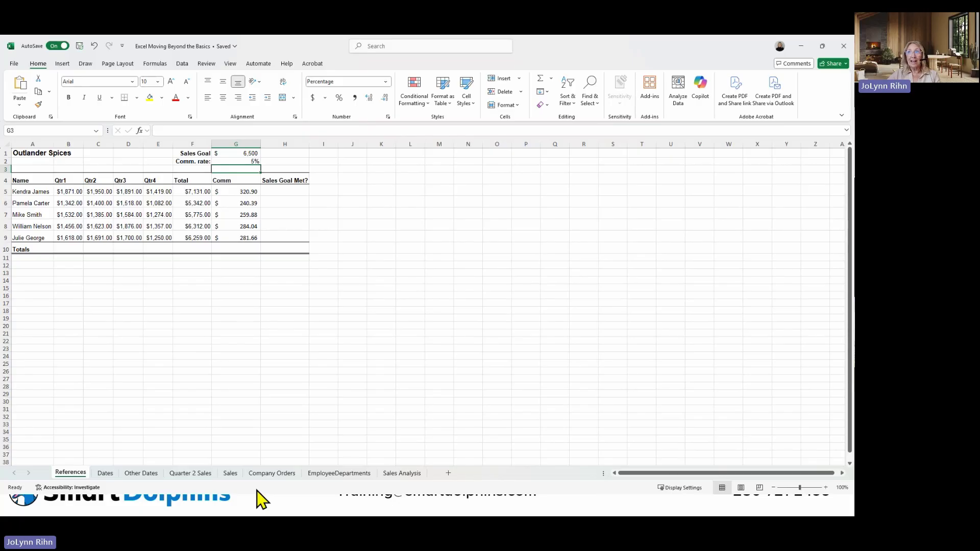
On the Sales sheet, try to enter a formula in H1 that multiplies 3500 by the named commission rate.
{"action": "left_click", "coordinate": [231, 474]}
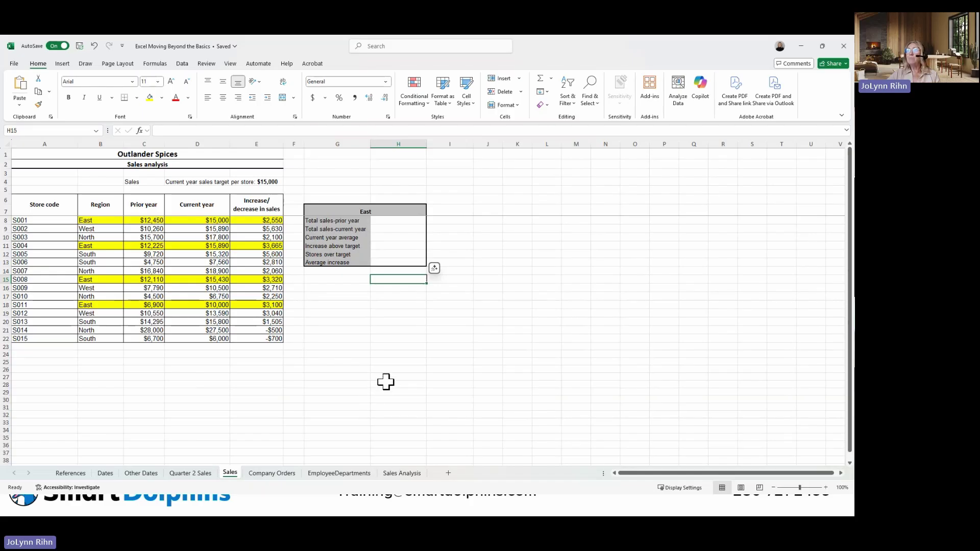
{"action": "left_click", "coordinate": [400, 153]}
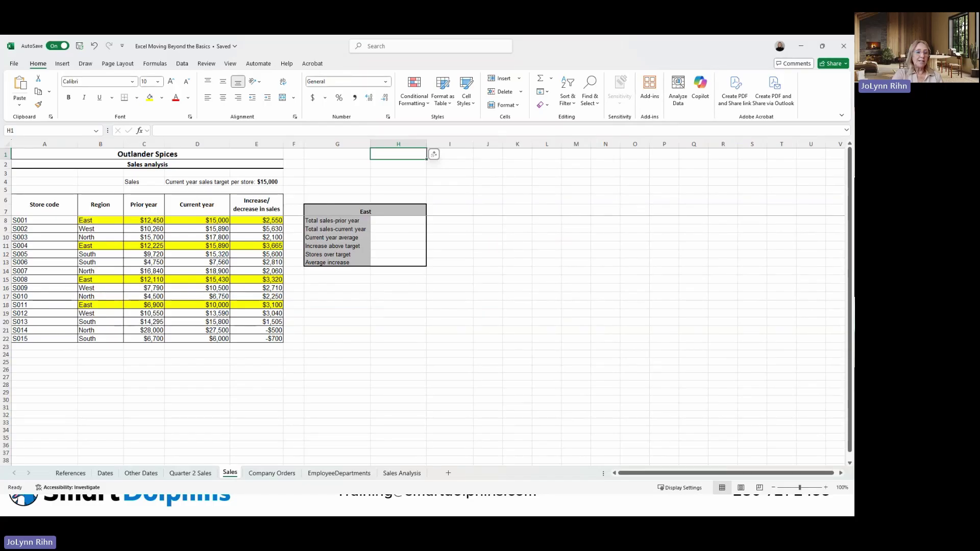
{"action": "type", "text": "="}
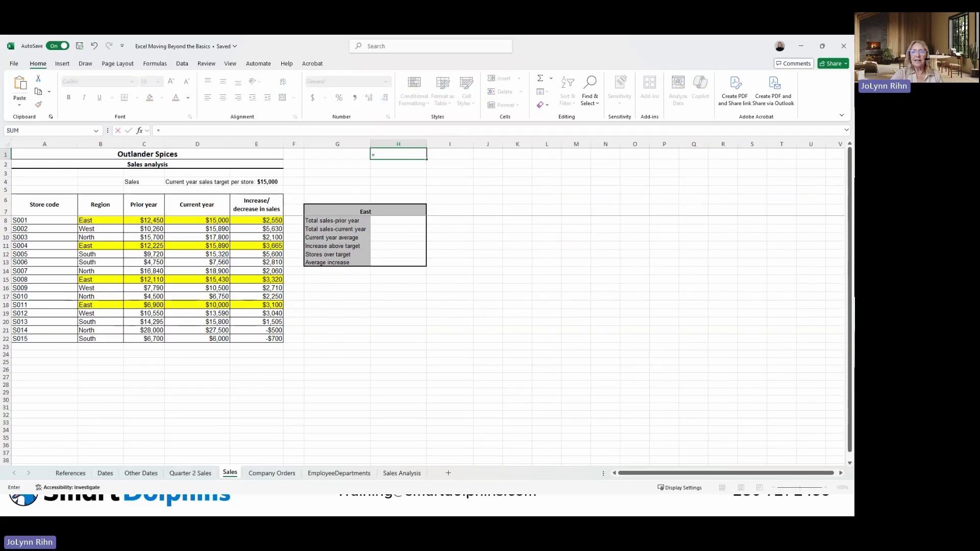
{"action": "type", "text": "3"}
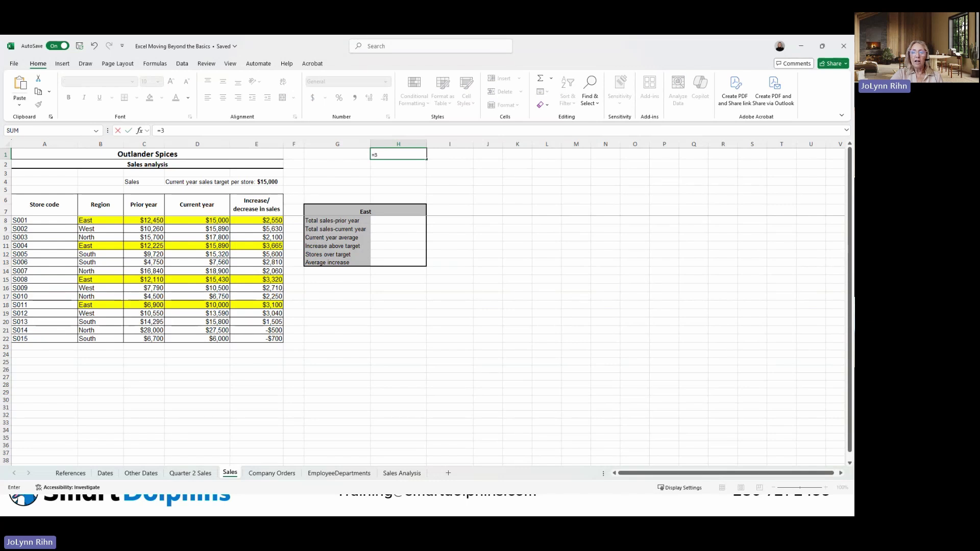
{"action": "type", "text": "500"}
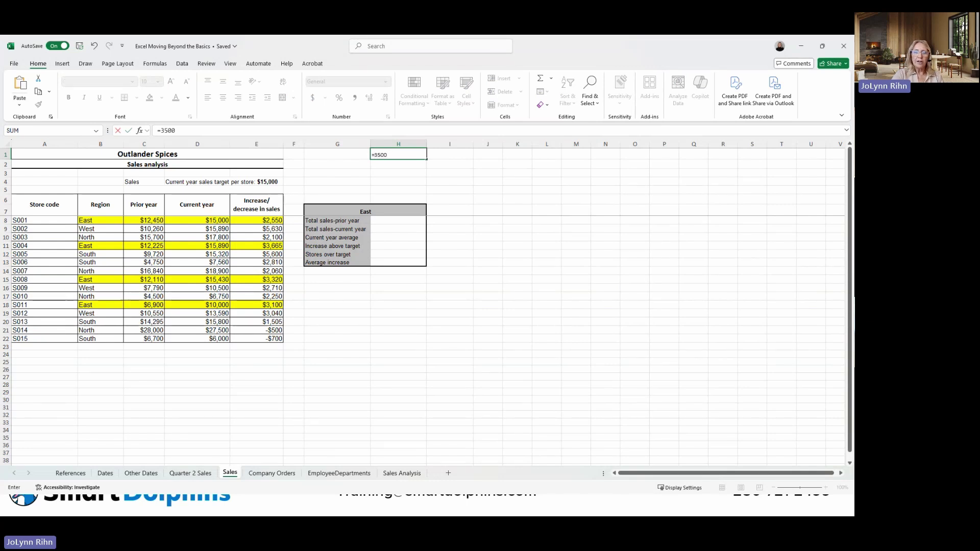
{"action": "type", "text": "*co"}
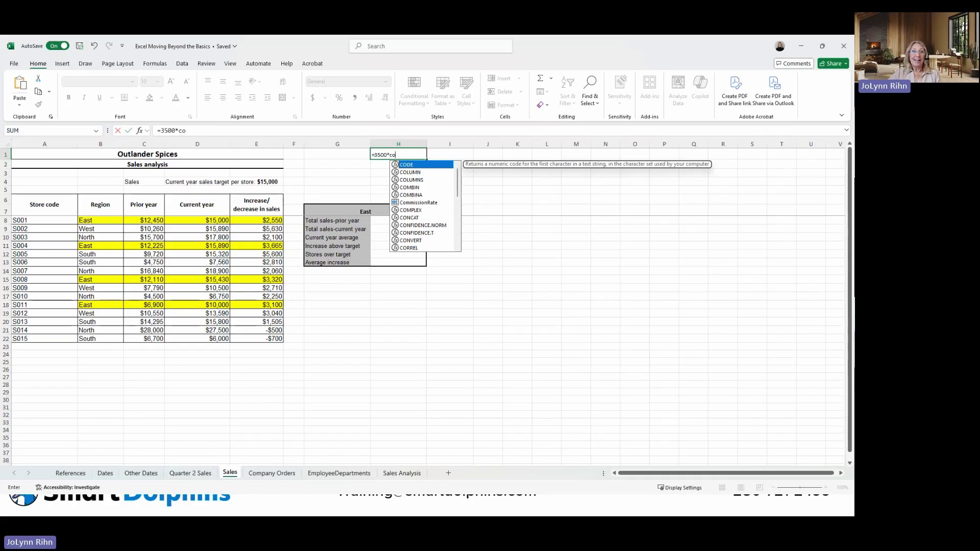
{"action": "key", "text": "Down"}
{"action": "key", "text": "Down"}
{"action": "key", "text": "Down"}
{"action": "key", "text": "Down"}
{"action": "key", "text": "Down"}
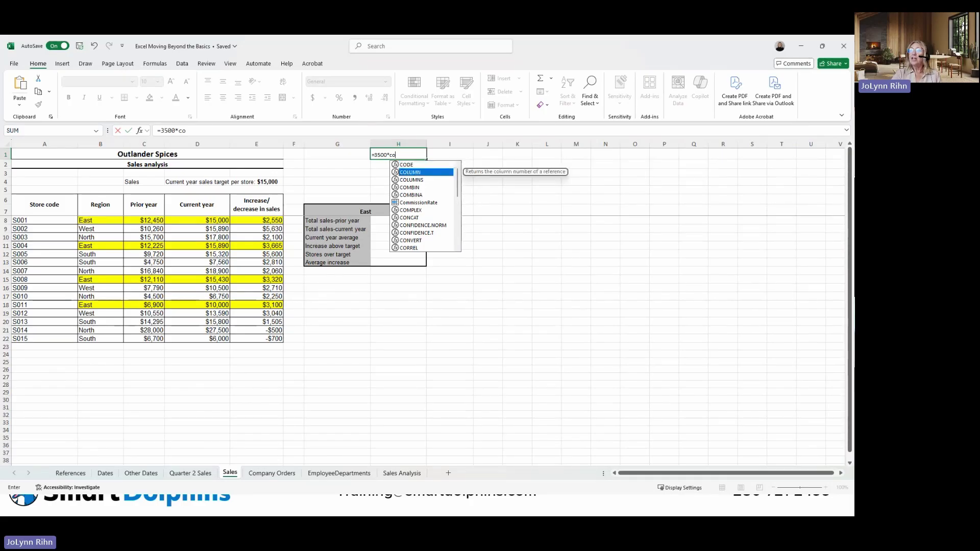
{"action": "key", "text": "Return"}
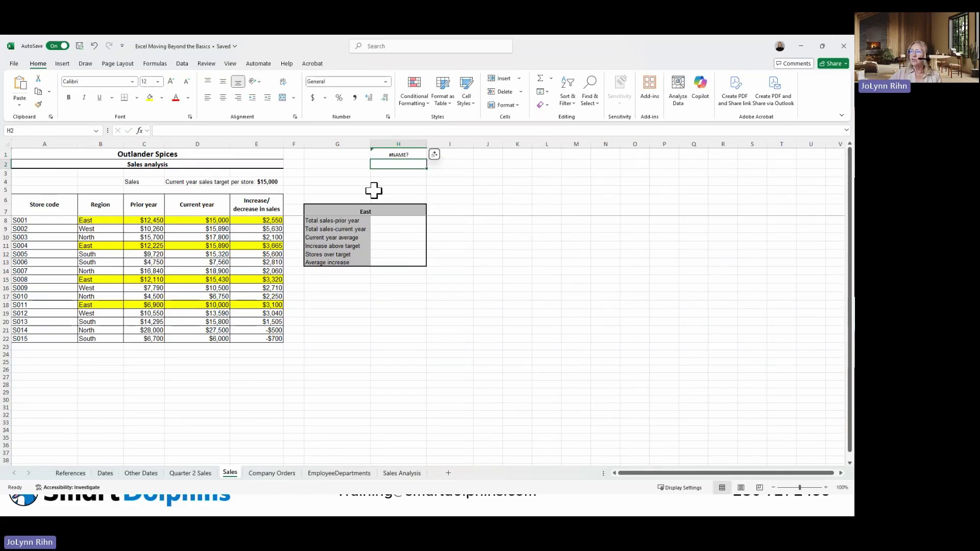
Correct the formula in H1 on the Sales sheet to =3500*CommissionRate.
{"action": "left_click", "coordinate": [391, 156]}
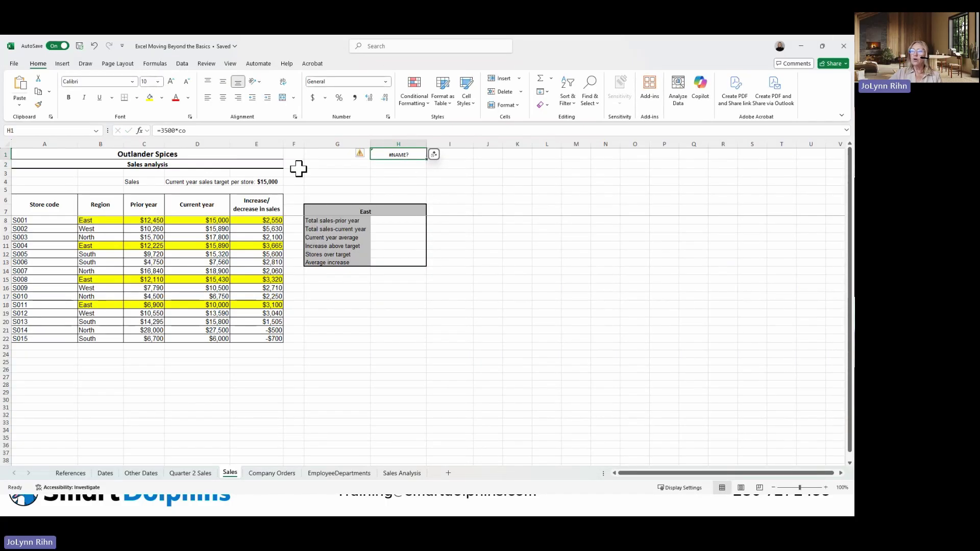
{"action": "left_click", "coordinate": [197, 131]}
{"action": "type", "text": "m"}
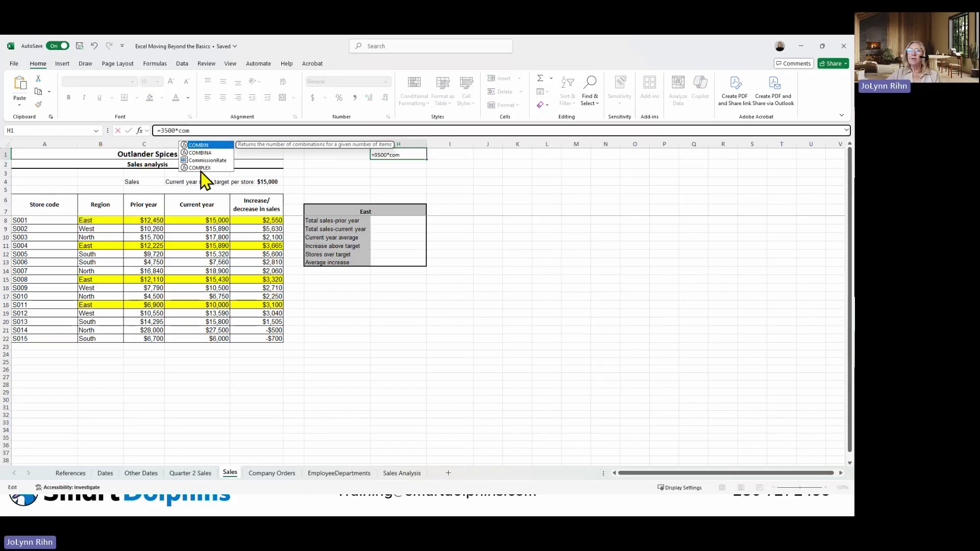
{"action": "double_click", "coordinate": [204, 161]}
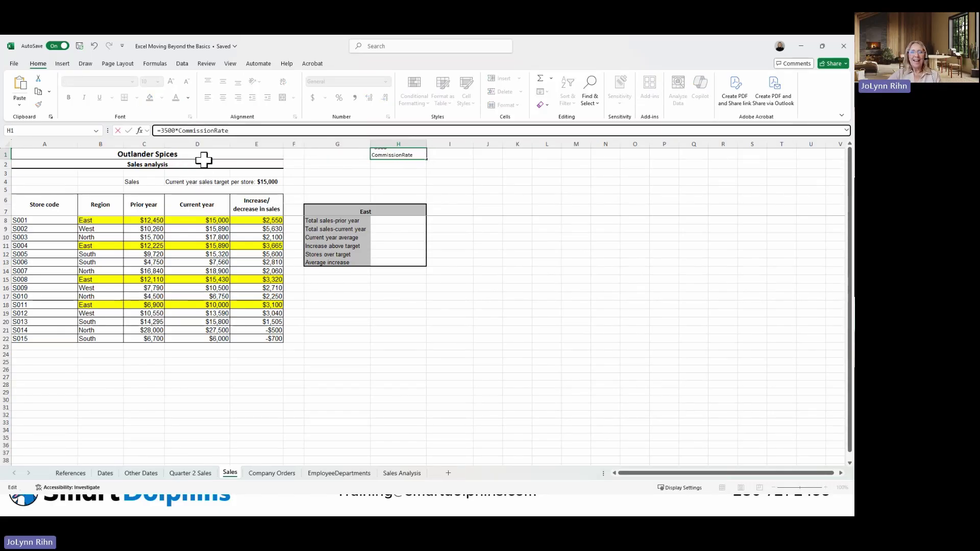
{"action": "key", "text": "Return"}
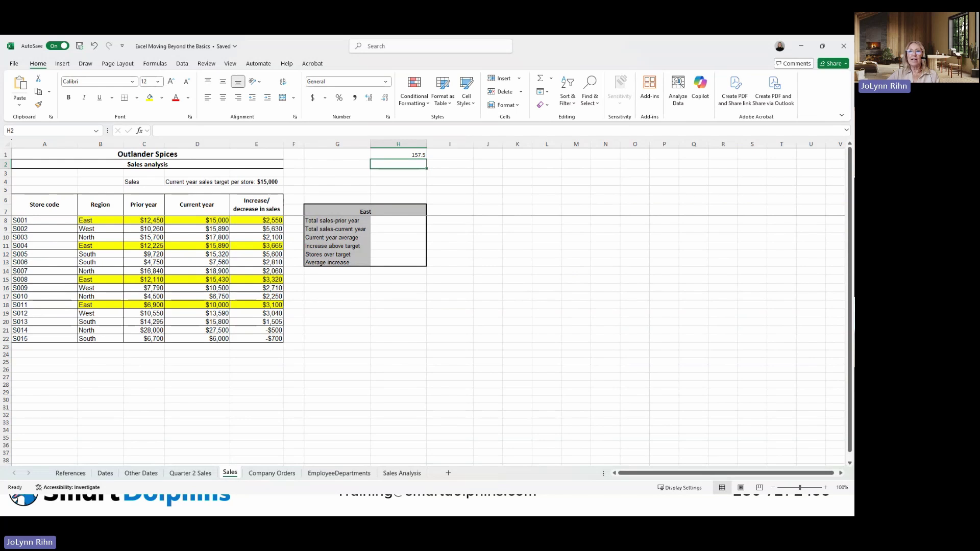
On the References sheet, name the sales goal cell G1 by creating names from the selection F1:G1, using the left column label.
{"action": "left_click", "coordinate": [64, 473]}
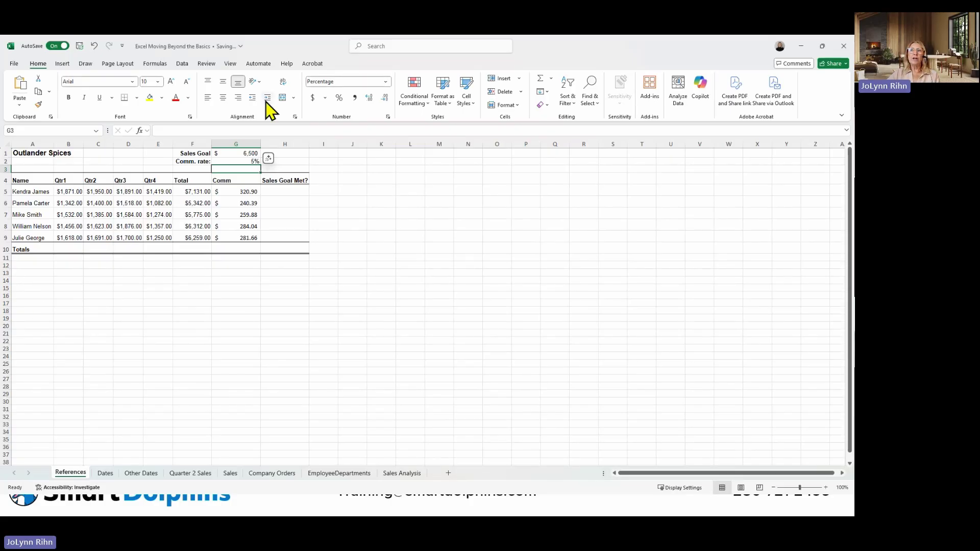
{"action": "left_click", "coordinate": [252, 153]}
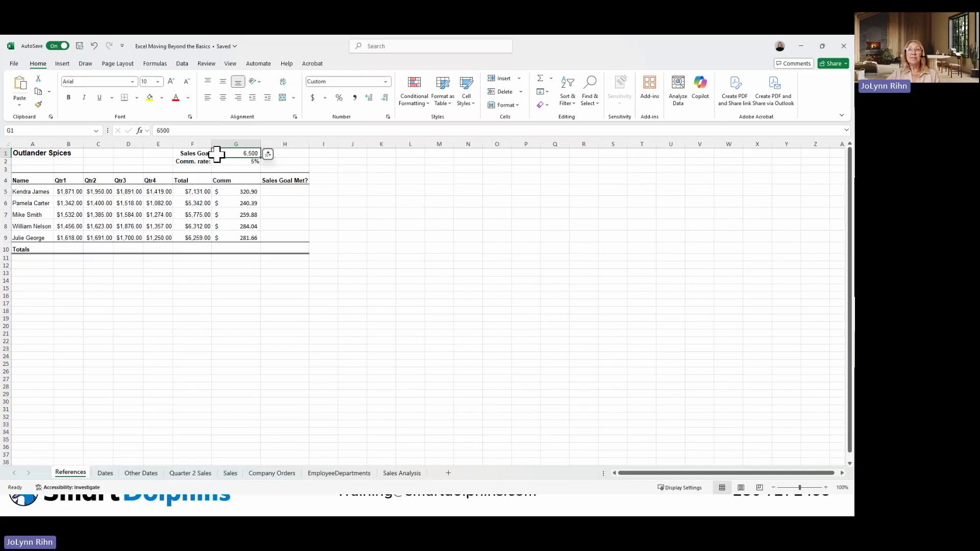
{"action": "left_click", "coordinate": [159, 66]}
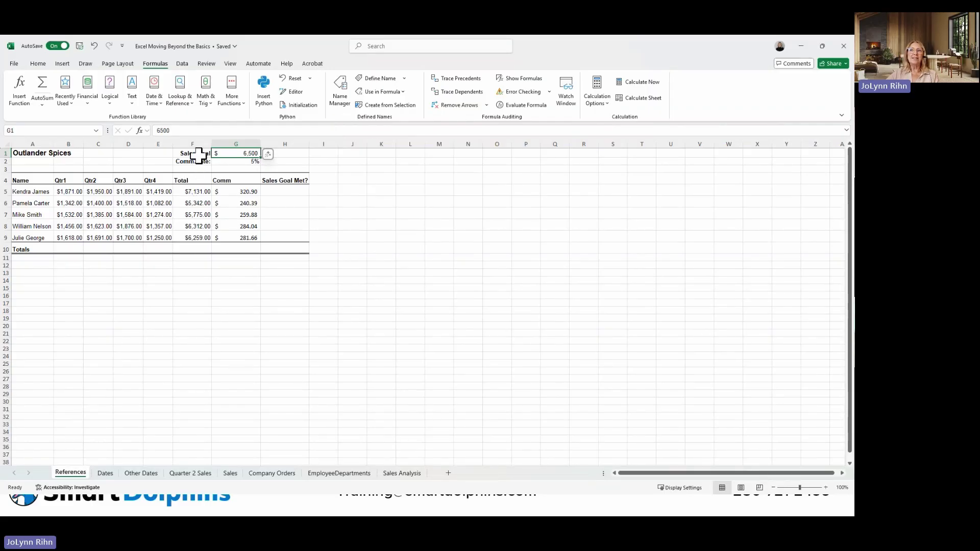
{"action": "left_click_drag", "start_coordinate": [198, 155], "coordinate": [230, 144]}
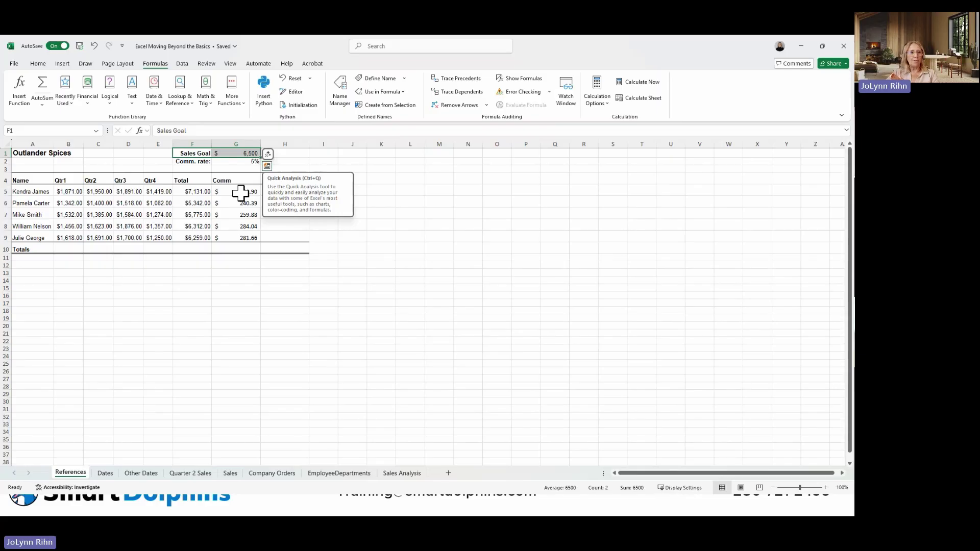
{"action": "left_click", "coordinate": [391, 108]}
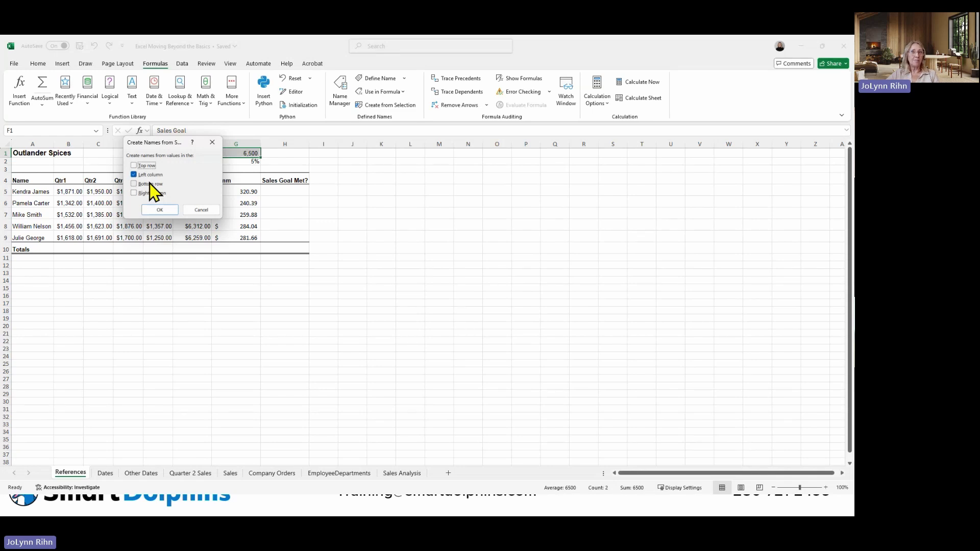
{"action": "left_click", "coordinate": [152, 212]}
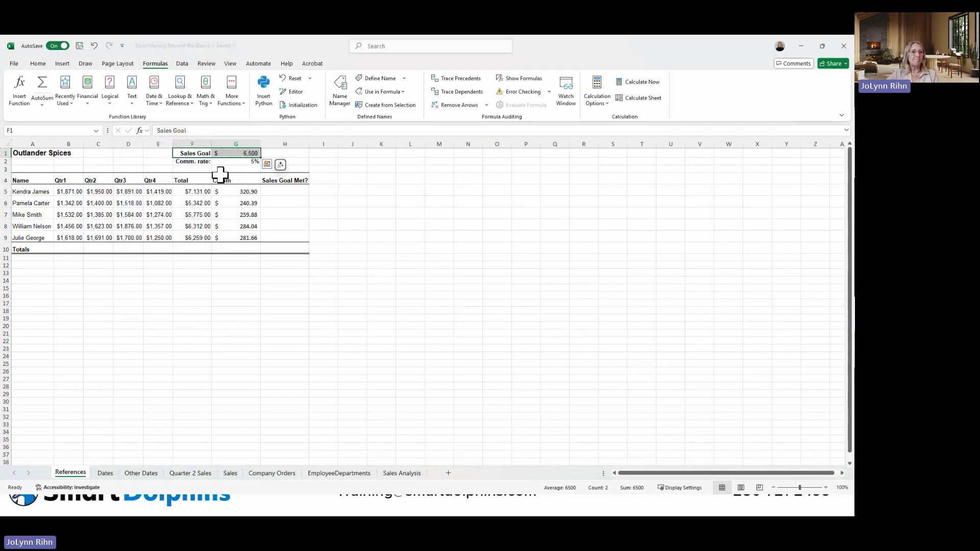
Jump to the named cell Sales_Goal, and from the EmployeeDepartments sheet jump to CommissionRate using the list of defined names.
{"action": "left_click", "coordinate": [250, 168]}
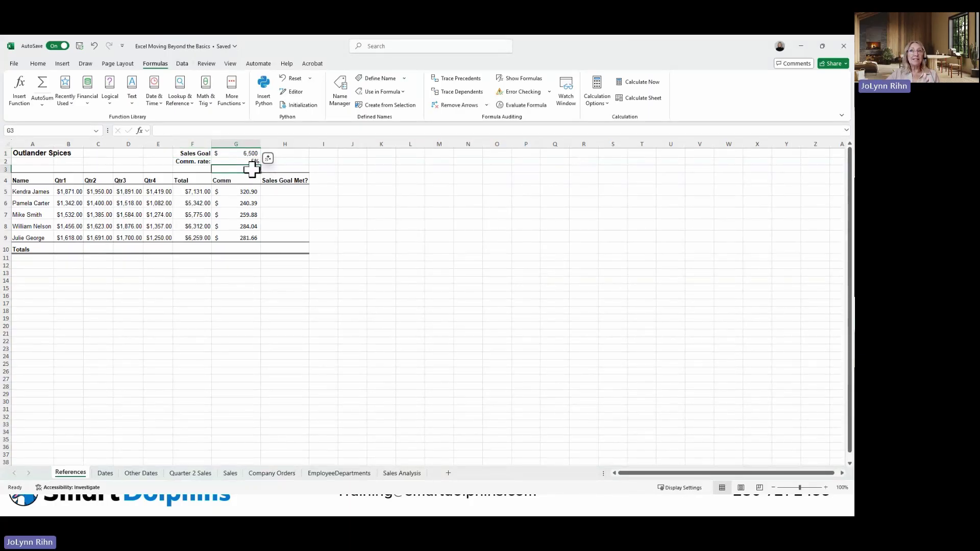
{"action": "left_click", "coordinate": [96, 132]}
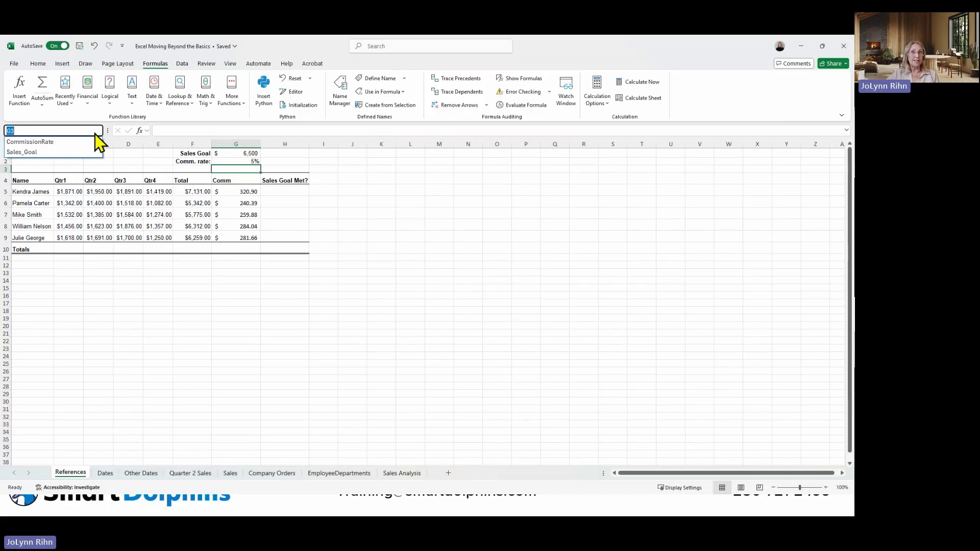
{"action": "left_click", "coordinate": [45, 153]}
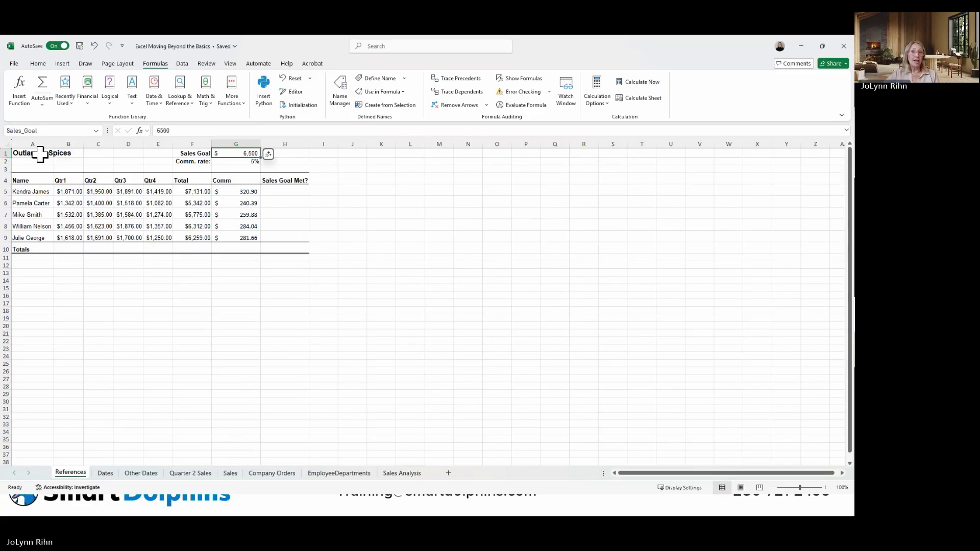
{"action": "left_click", "coordinate": [347, 474]}
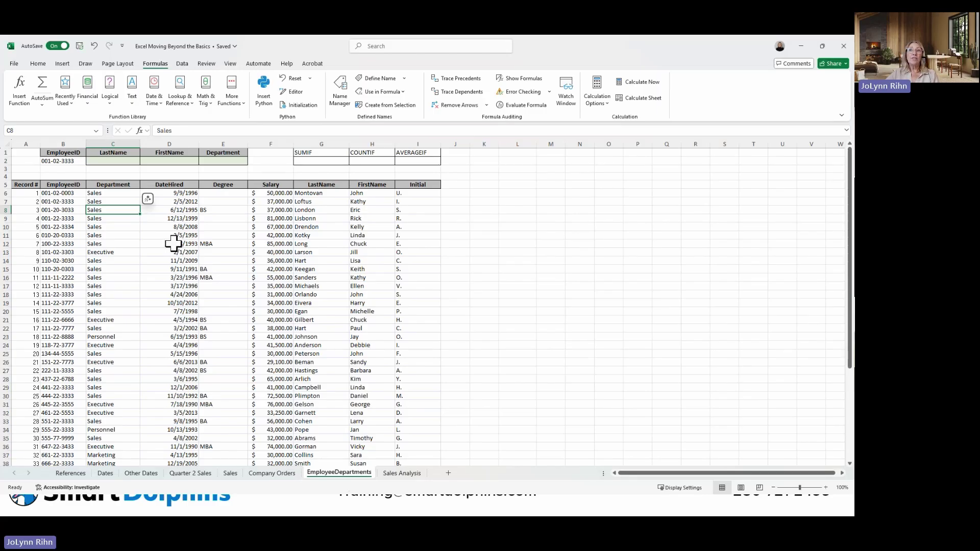
{"action": "left_click", "coordinate": [95, 130]}
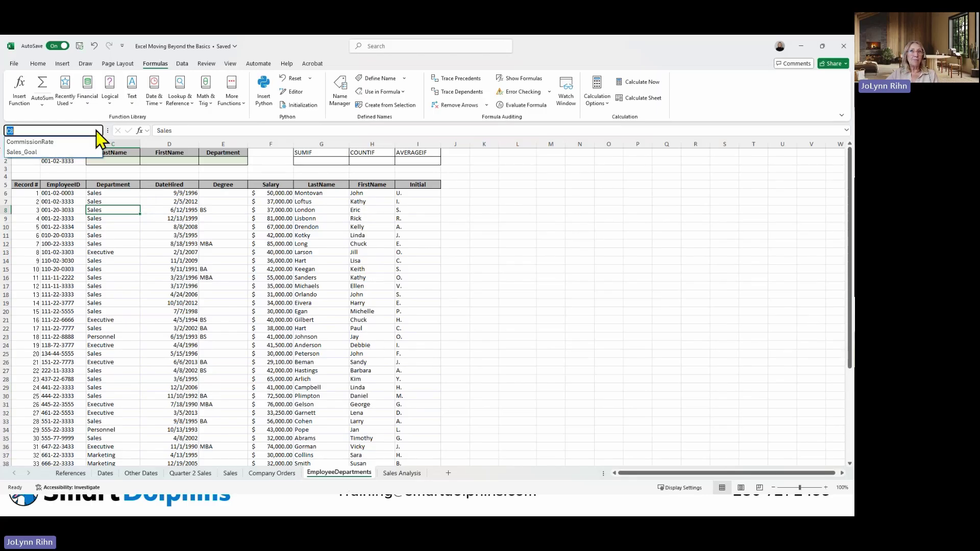
{"action": "left_click", "coordinate": [36, 143]}
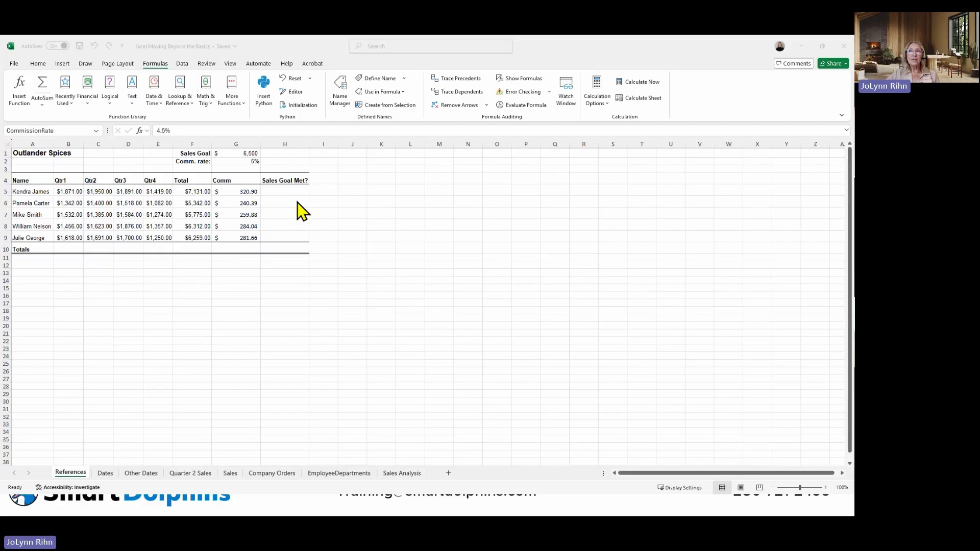
Start an IF function in H5 through its function arguments, with the logical test F5>=Sales_Goal.
{"action": "left_click", "coordinate": [290, 190]}
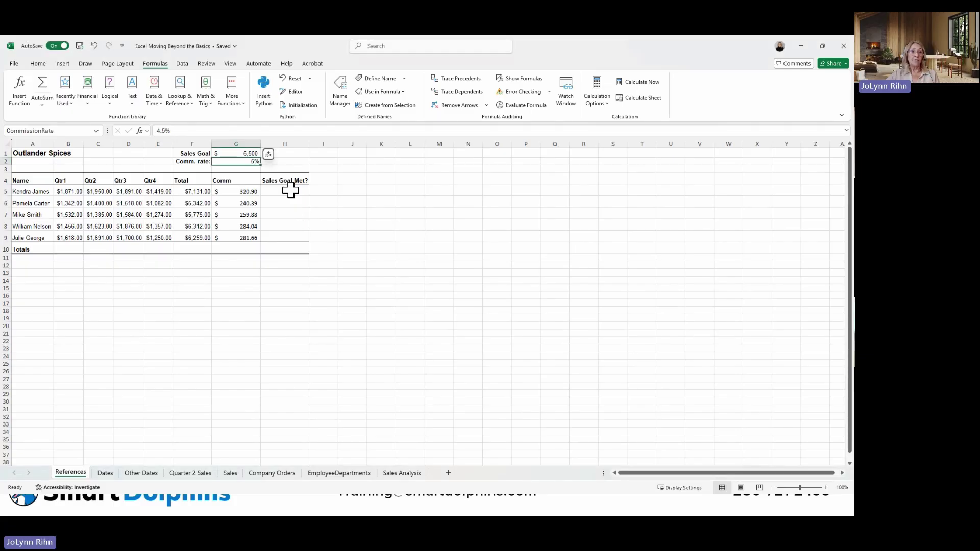
{"action": "left_click", "coordinate": [291, 190]}
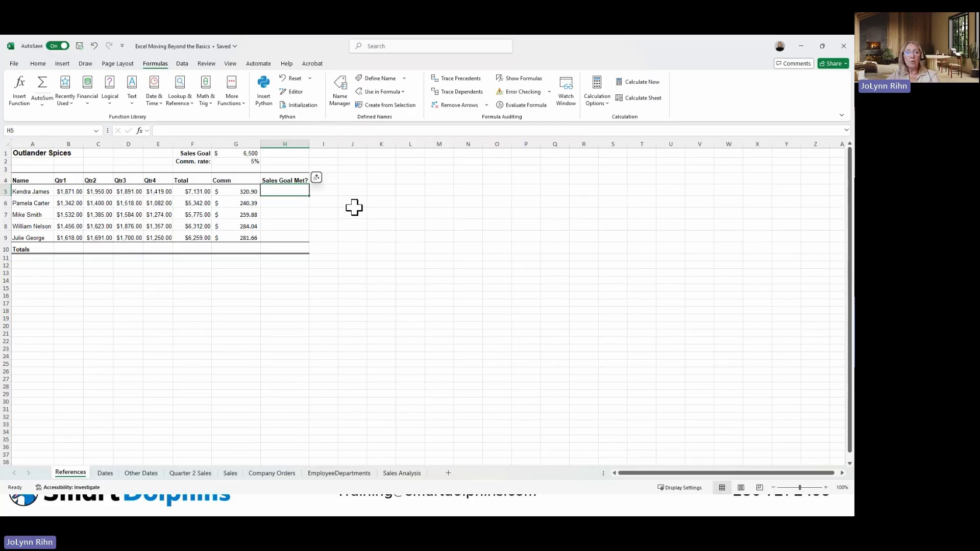
{"action": "type", "text": "=i"}
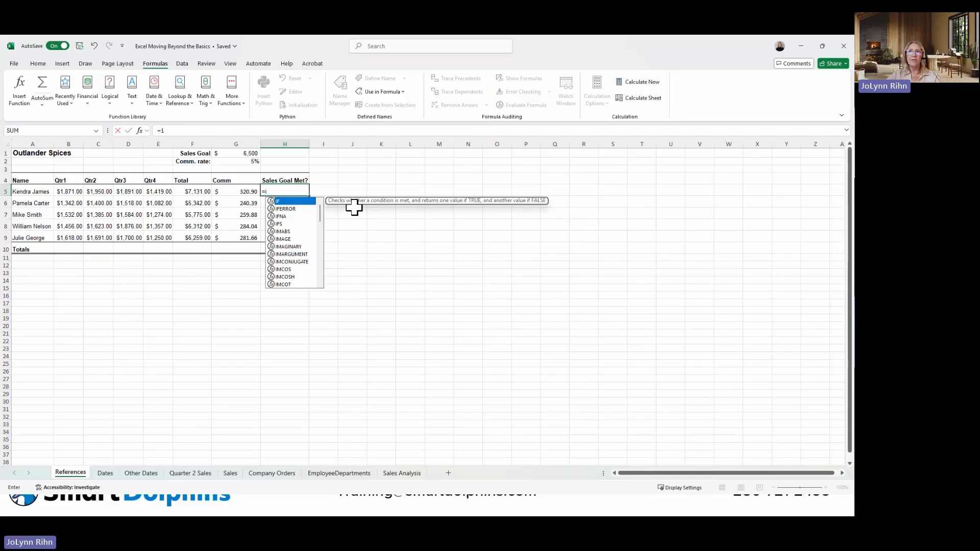
{"action": "key", "text": "Tab"}
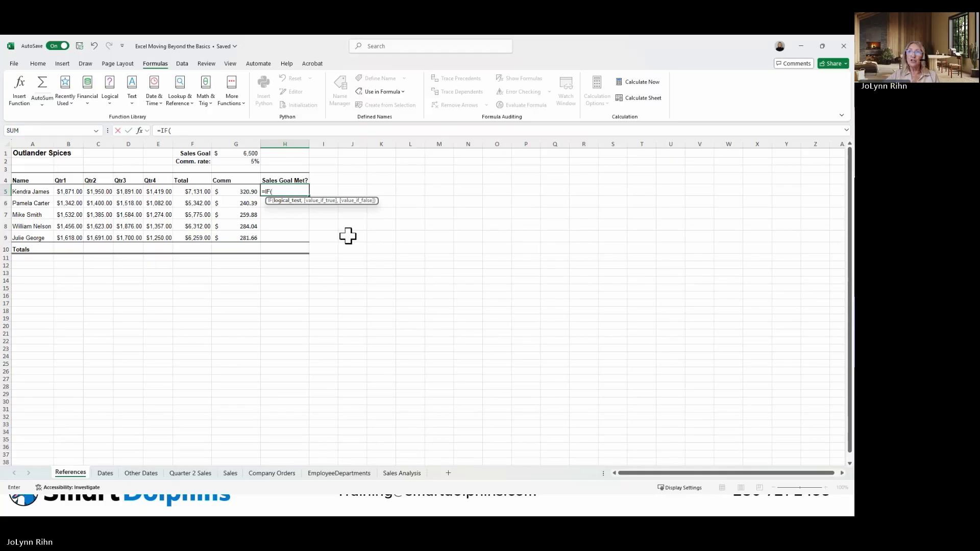
{"action": "left_click", "coordinate": [140, 131]}
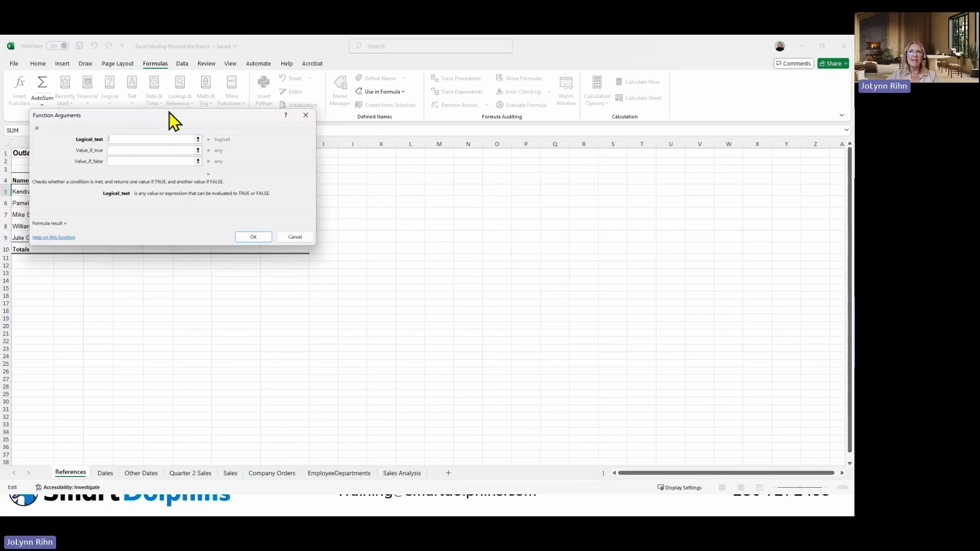
{"action": "left_click_drag", "start_coordinate": [170, 113], "coordinate": [457, 118]}
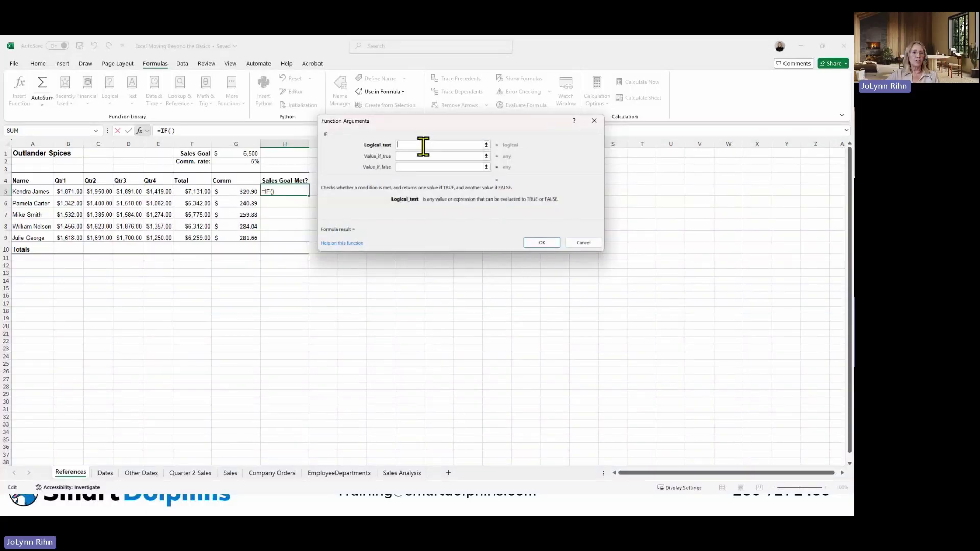
{"action": "left_click", "coordinate": [195, 190]}
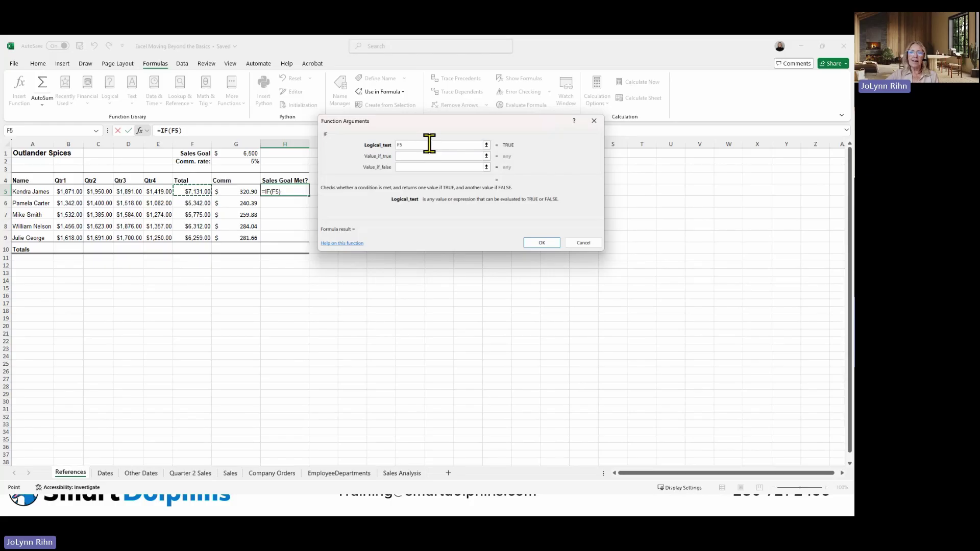
{"action": "type", "text": ">="}
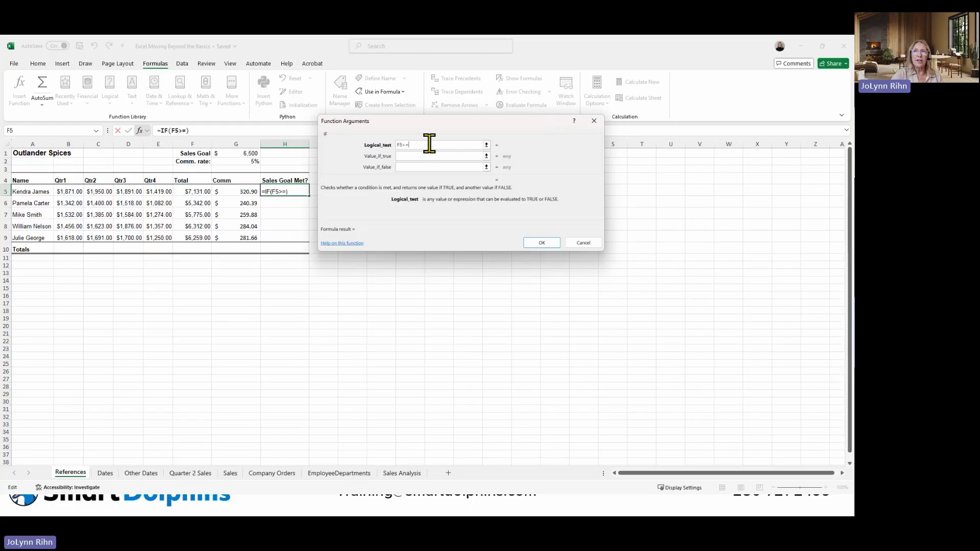
{"action": "left_click", "coordinate": [246, 153]}
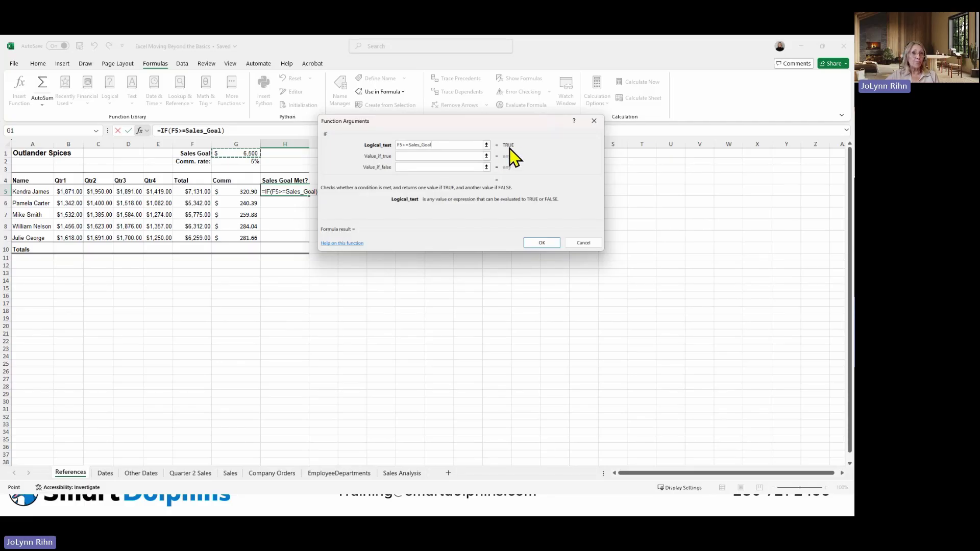
Have the IF formula return "yes" if true and "no" if false, fill it down through H9, and check the copy in H7.
{"action": "left_click", "coordinate": [414, 156]}
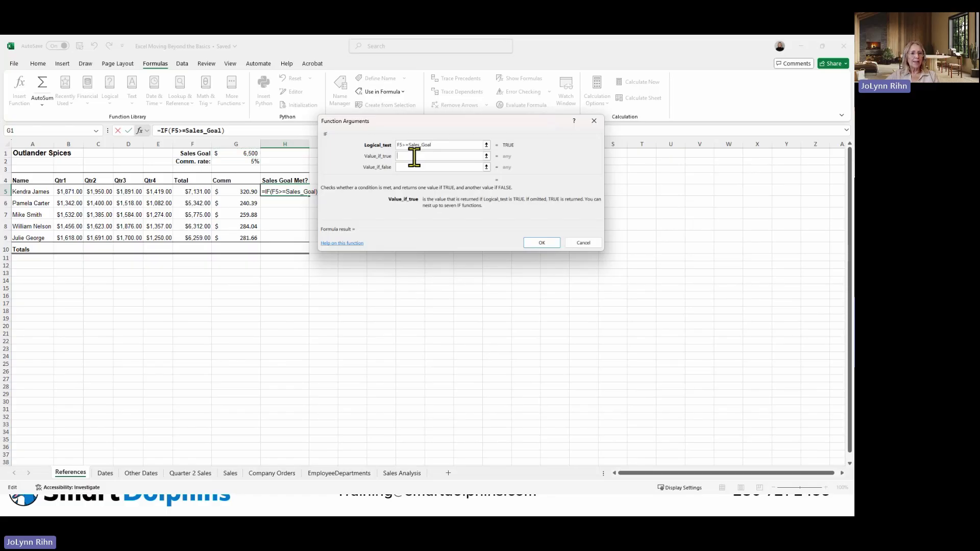
{"action": "type", "text": "yes"}
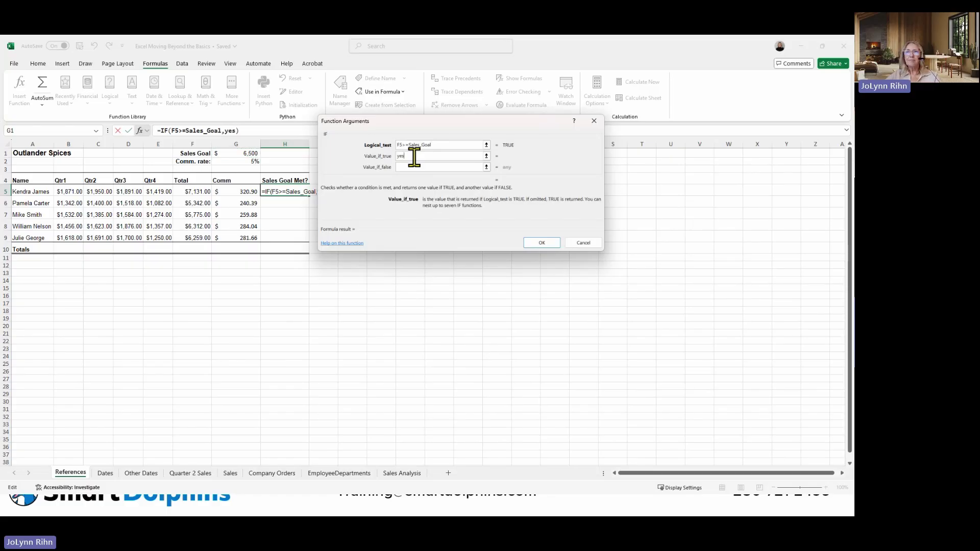
{"action": "left_click", "coordinate": [431, 168]}
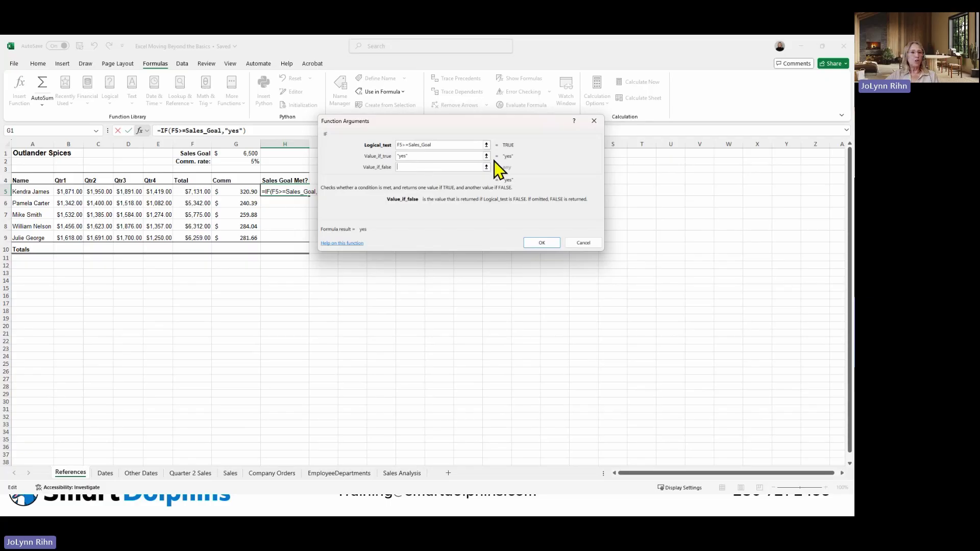
{"action": "type", "text": "no"}
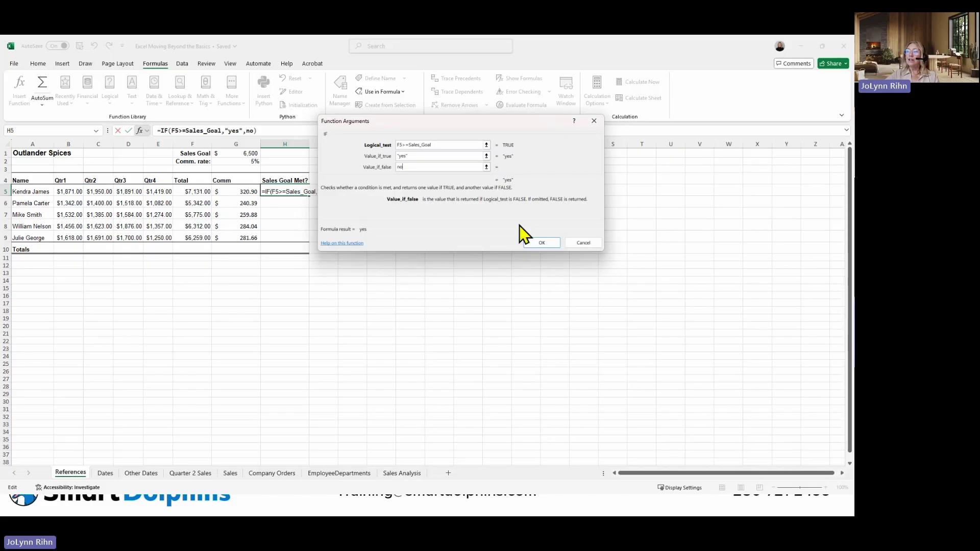
{"action": "left_click", "coordinate": [542, 242]}
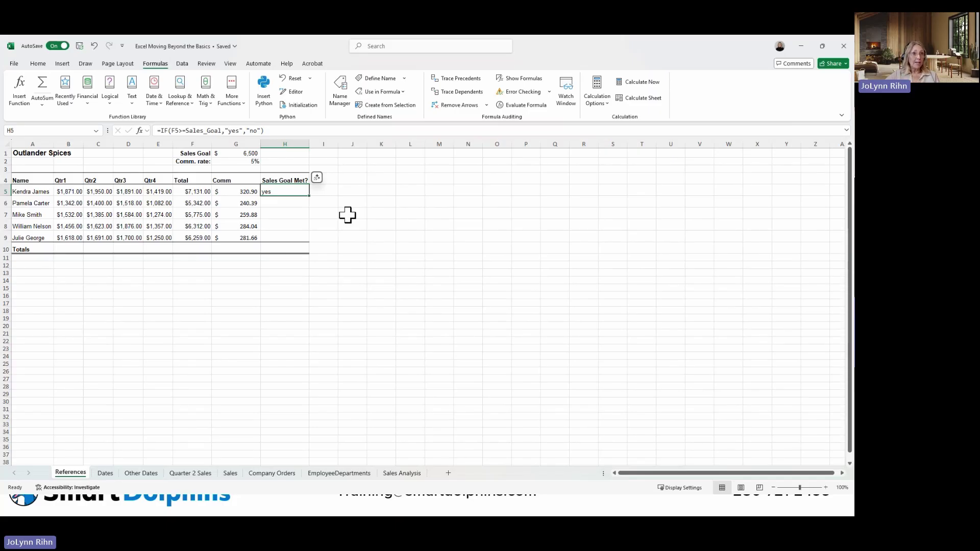
{"action": "left_click_drag", "start_coordinate": [309, 196], "coordinate": [296, 245]}
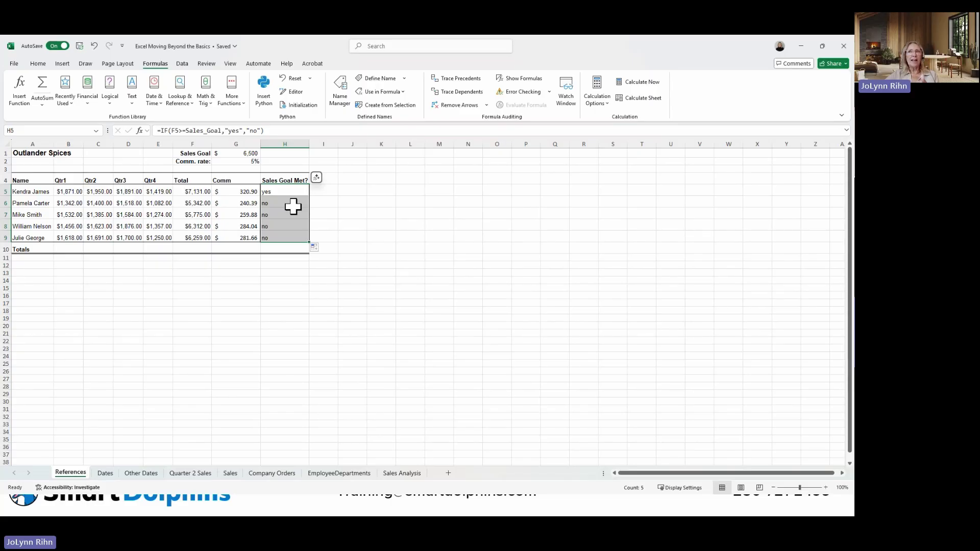
{"action": "left_click", "coordinate": [294, 213]}
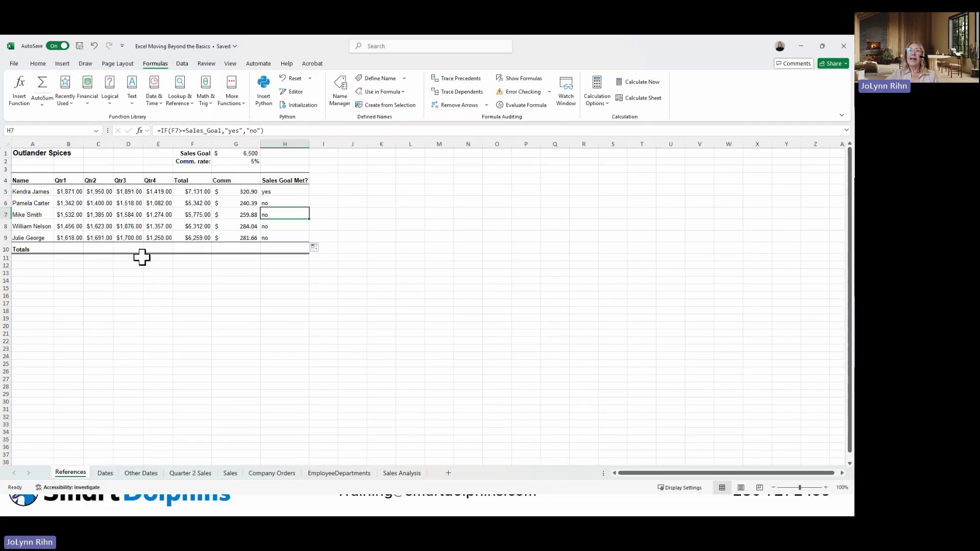
Set the fourth salesperson's Qtr1 sales in B8 to 2400.
{"action": "left_click", "coordinate": [72, 227]}
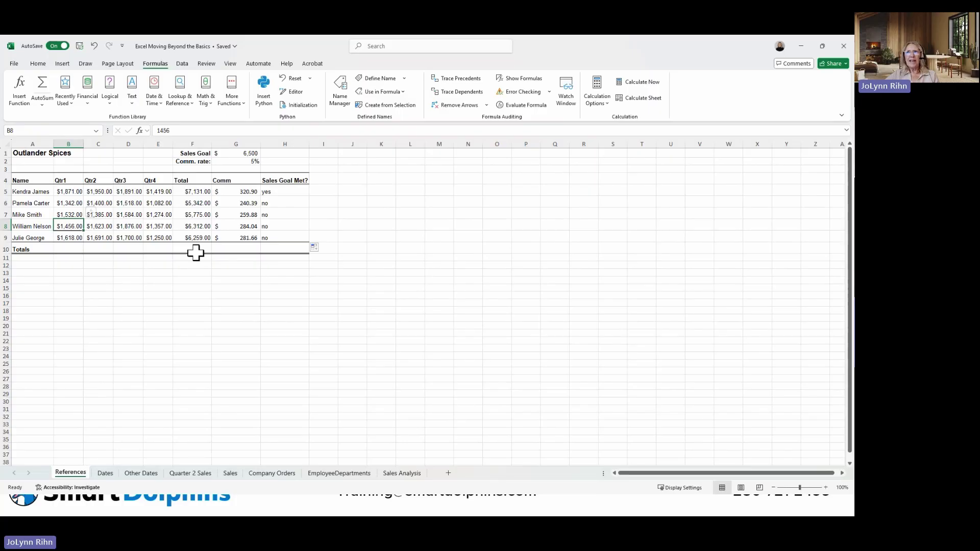
{"action": "type", "text": "2400"}
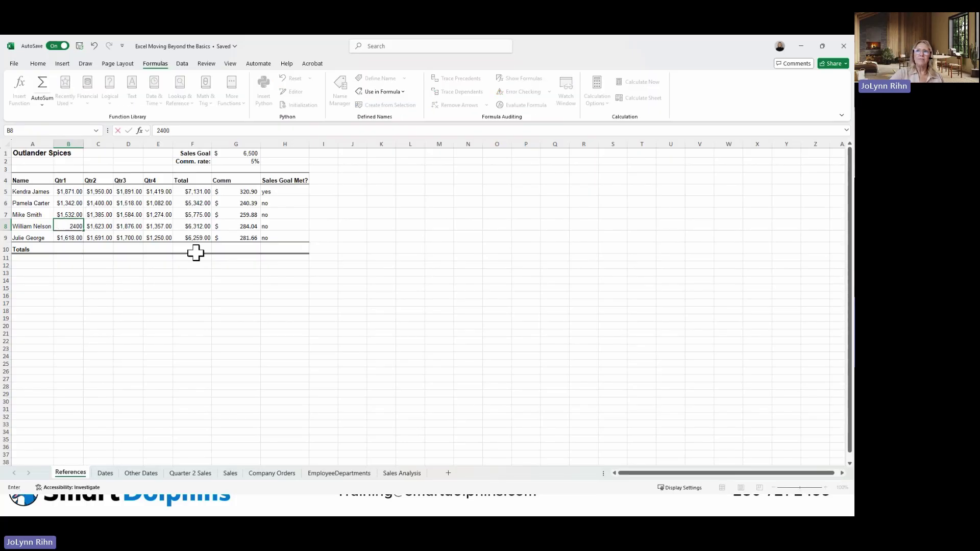
{"action": "key", "text": "Return"}
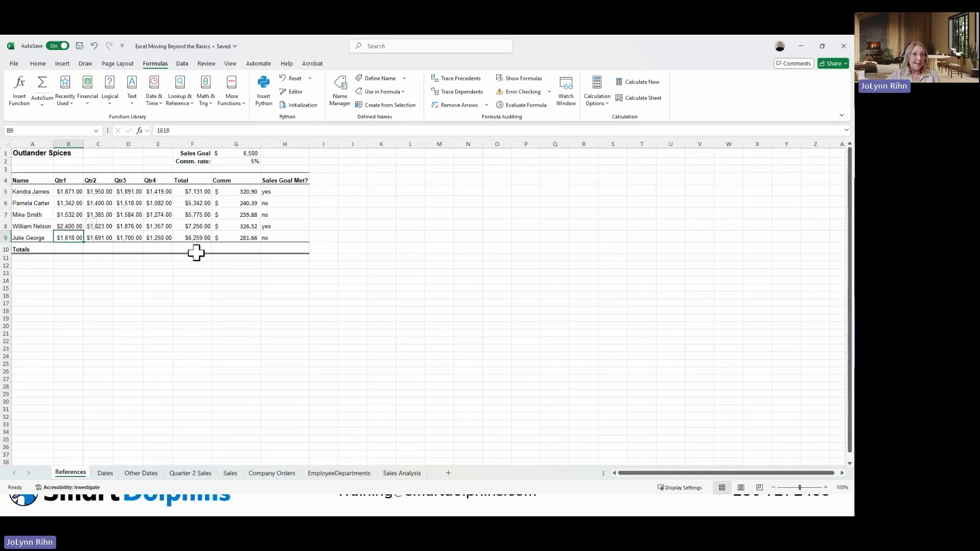
Go to the EmployeeDepartments sheet and select cell G2 below the SUMIF heading.
{"action": "scroll", "coordinate": [196, 252], "scroll_direction": "down", "scroll_amount": 1}
{"action": "scroll", "coordinate": [196, 253], "scroll_direction": "up", "scroll_amount": 1}
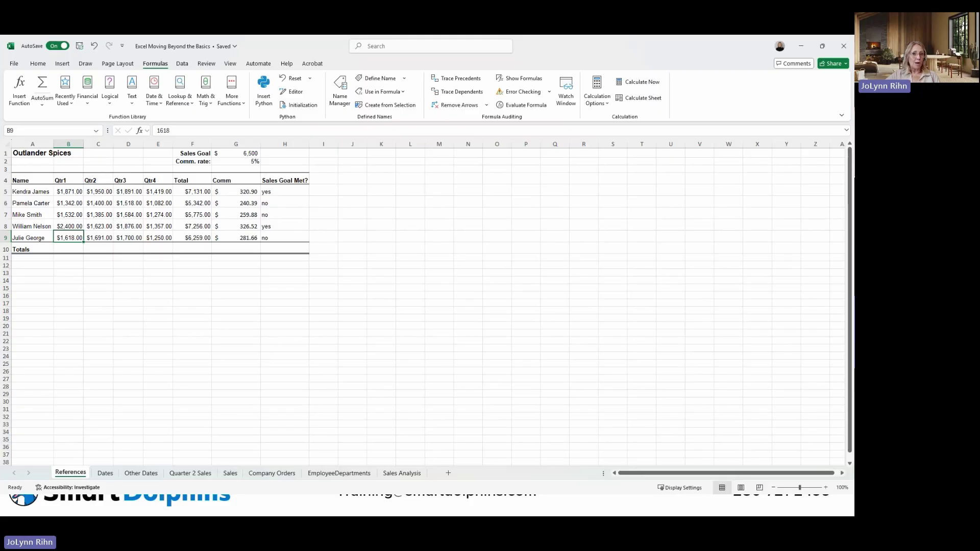
{"action": "left_click", "coordinate": [207, 477]}
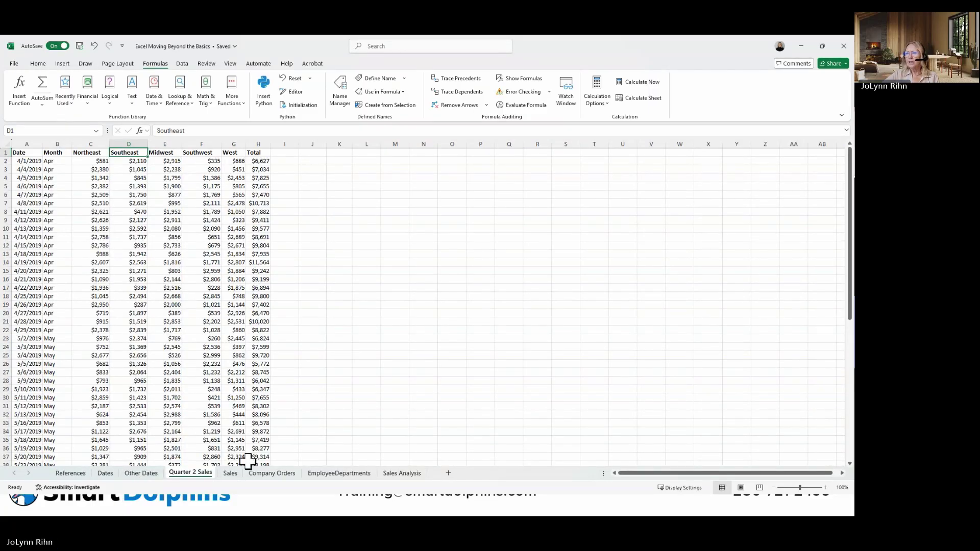
{"action": "left_click", "coordinate": [269, 475]}
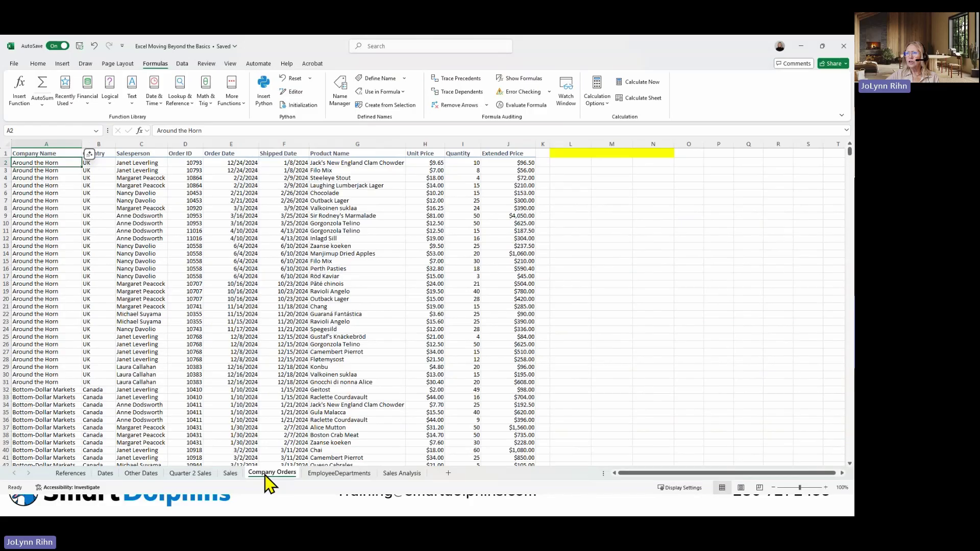
{"action": "left_click", "coordinate": [339, 472]}
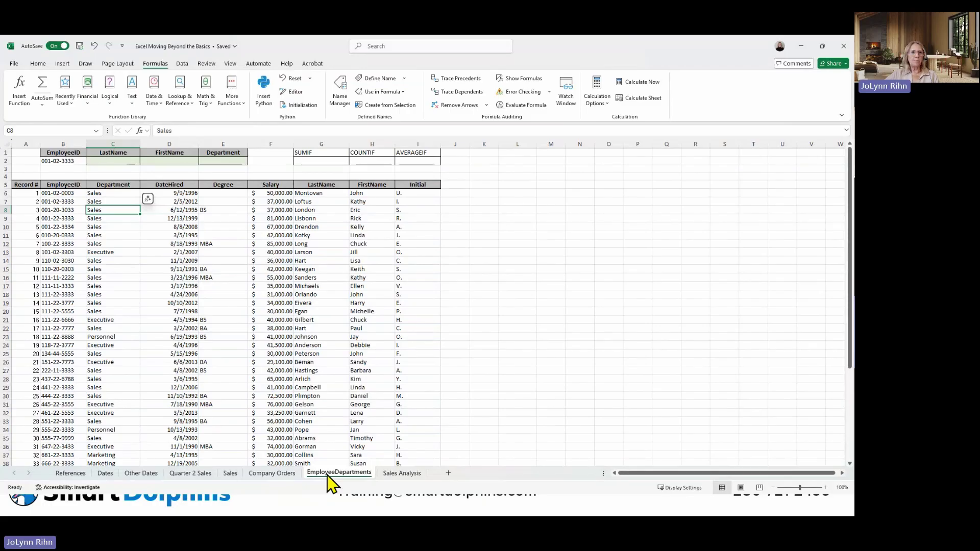
{"action": "left_click", "coordinate": [322, 159]}
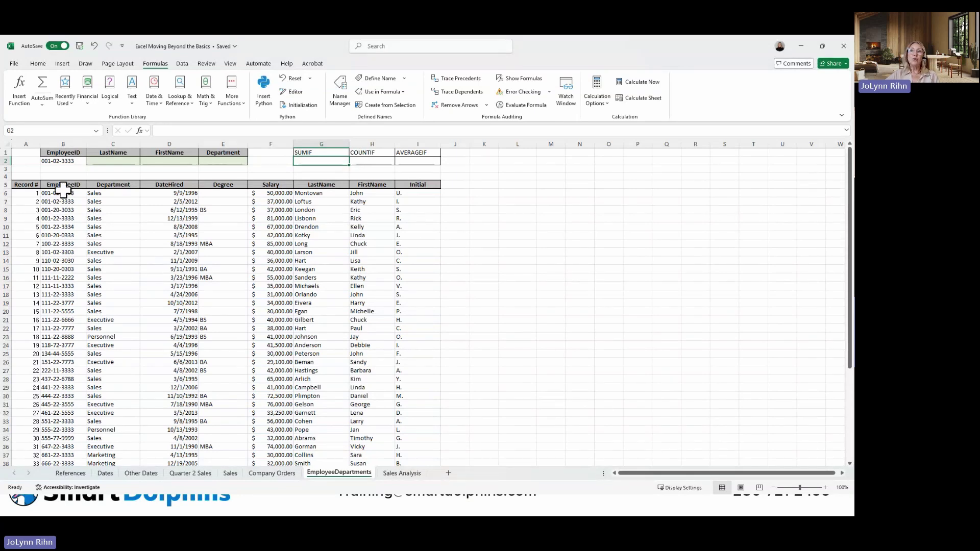
Create named ranges for the employee table columns, EmployeeID through Initial, using only the top row as names.
{"action": "left_click_drag", "start_coordinate": [62, 186], "coordinate": [412, 422]}
{"action": "scroll", "coordinate": [308, 387], "scroll_direction": "up", "scroll_amount": 6}
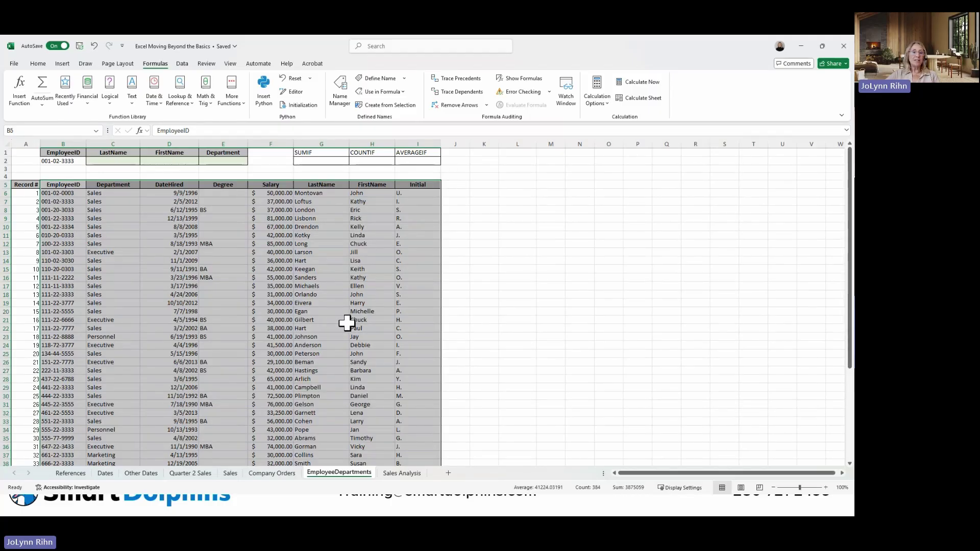
{"action": "left_click", "coordinate": [396, 109]}
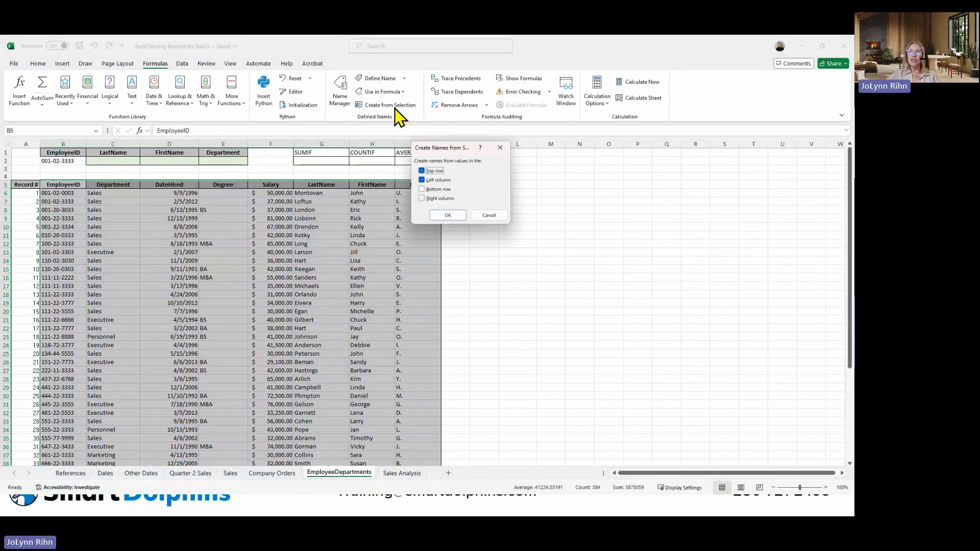
{"action": "left_click", "coordinate": [431, 179]}
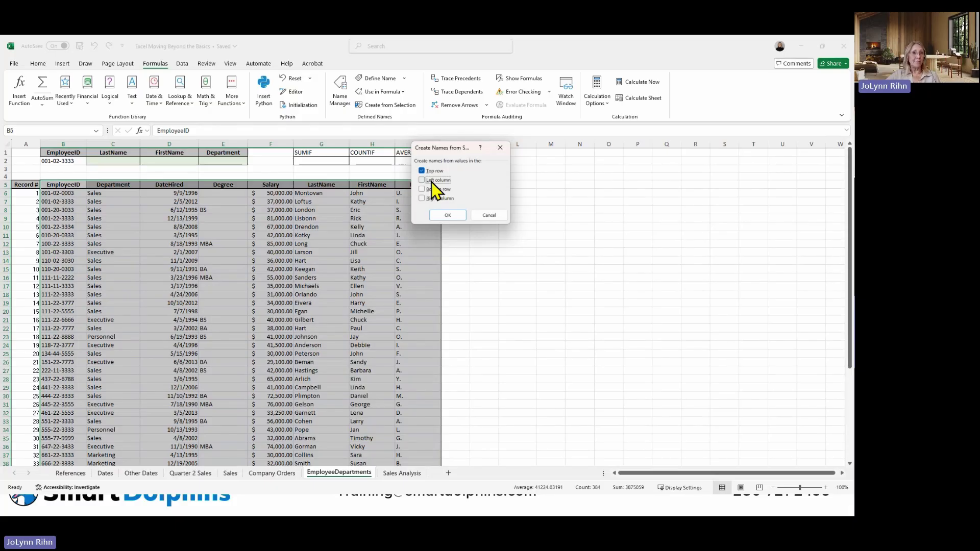
{"action": "left_click", "coordinate": [447, 216]}
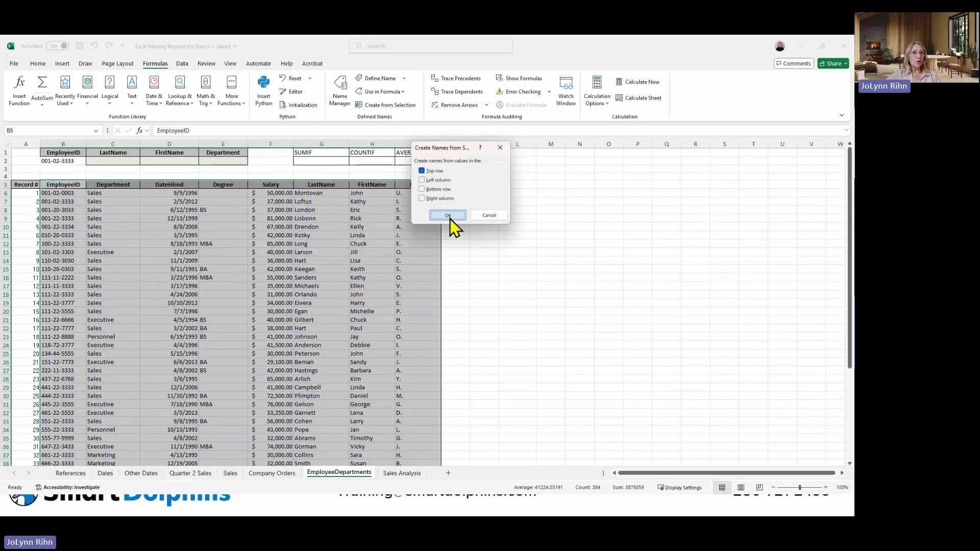
Jump to the named range Department from the list of defined names.
{"action": "left_click", "coordinate": [253, 261]}
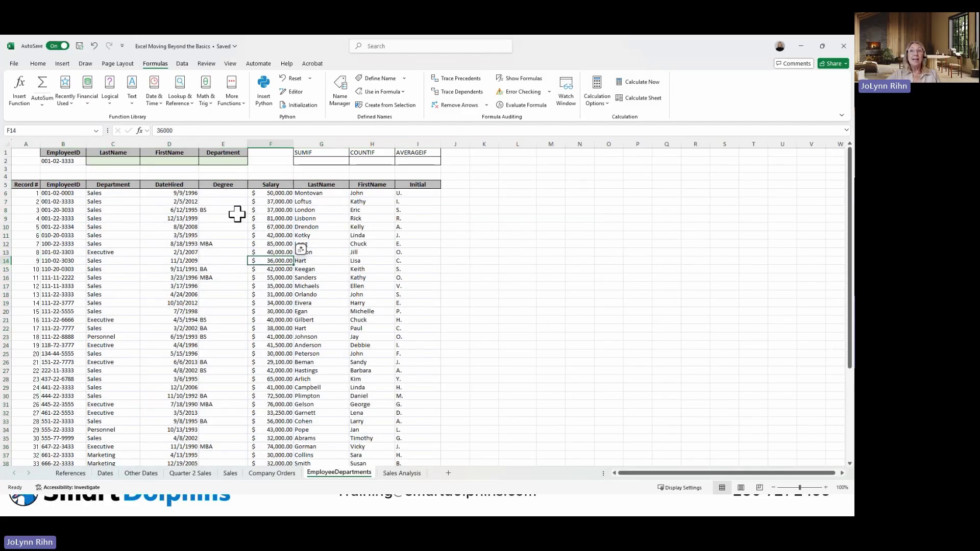
{"action": "left_click", "coordinate": [94, 132]}
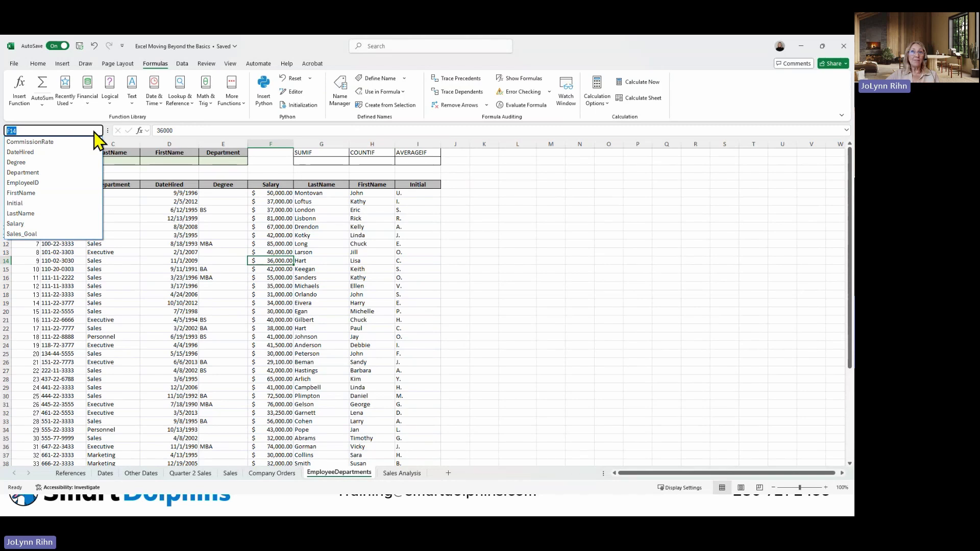
{"action": "left_click", "coordinate": [40, 175]}
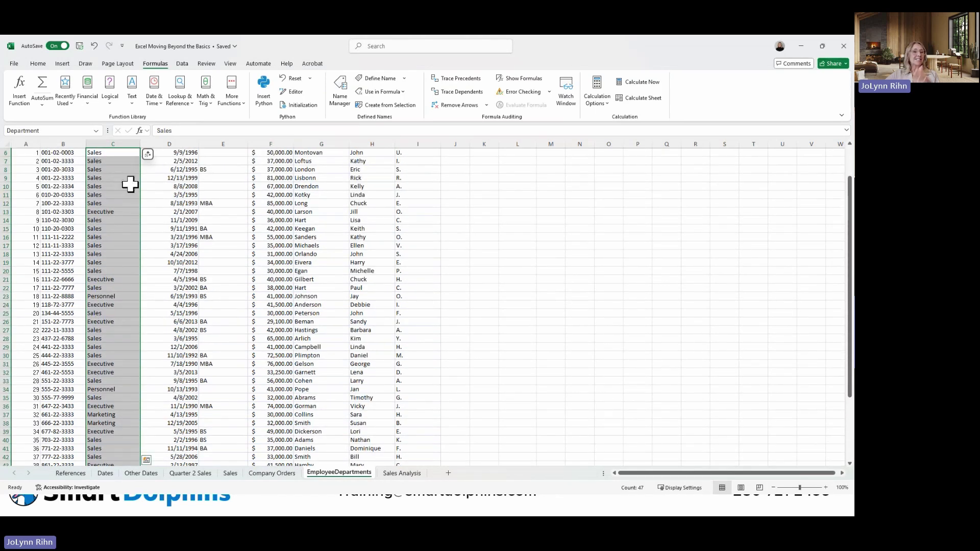
{"action": "scroll", "coordinate": [130, 185], "scroll_direction": "up", "scroll_amount": 2}
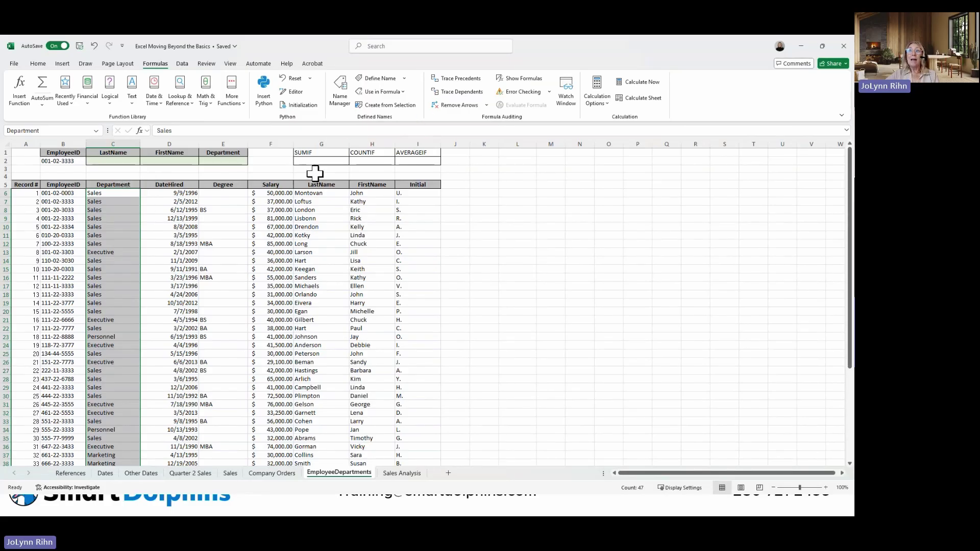
Start a SUMIF formula in G2 with the named range Department as its range.
{"action": "left_click", "coordinate": [323, 161]}
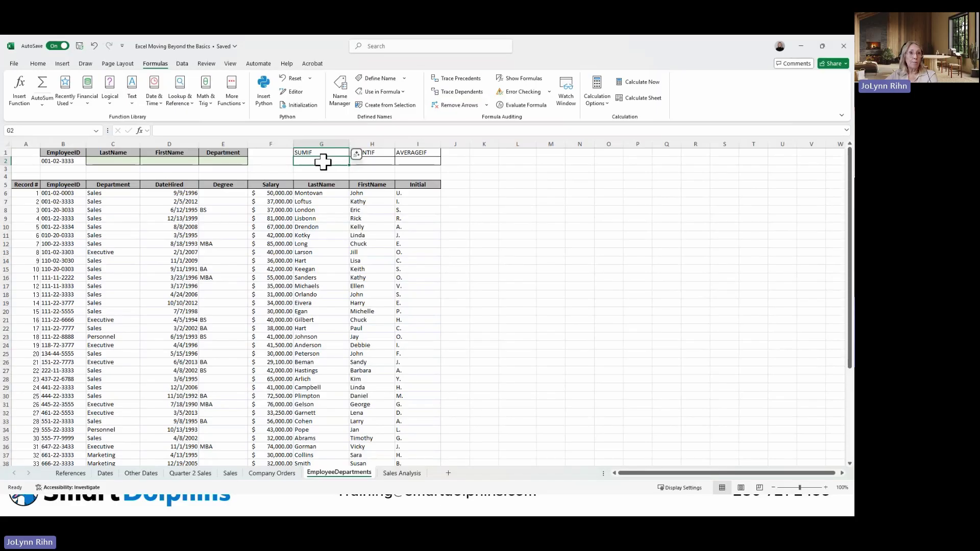
{"action": "type", "text": "="}
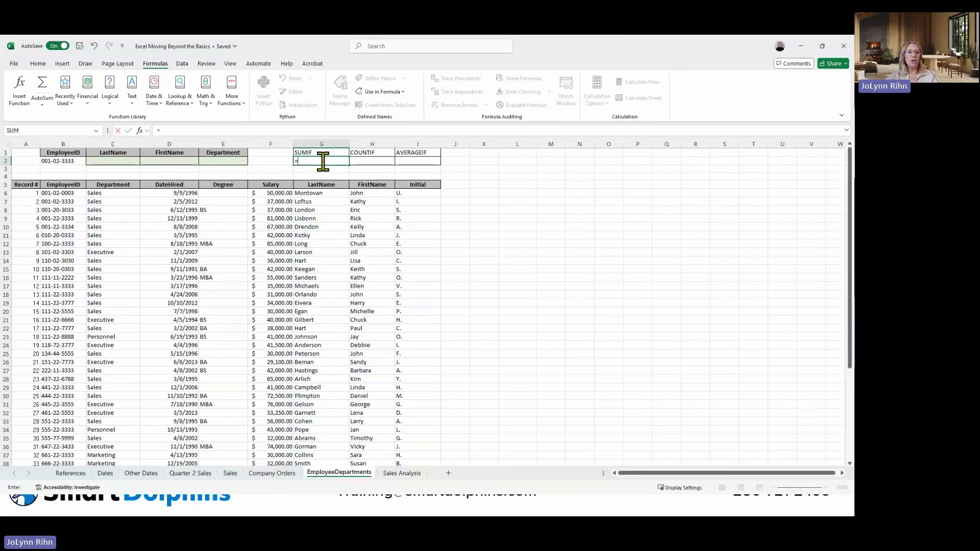
{"action": "type", "text": "su"}
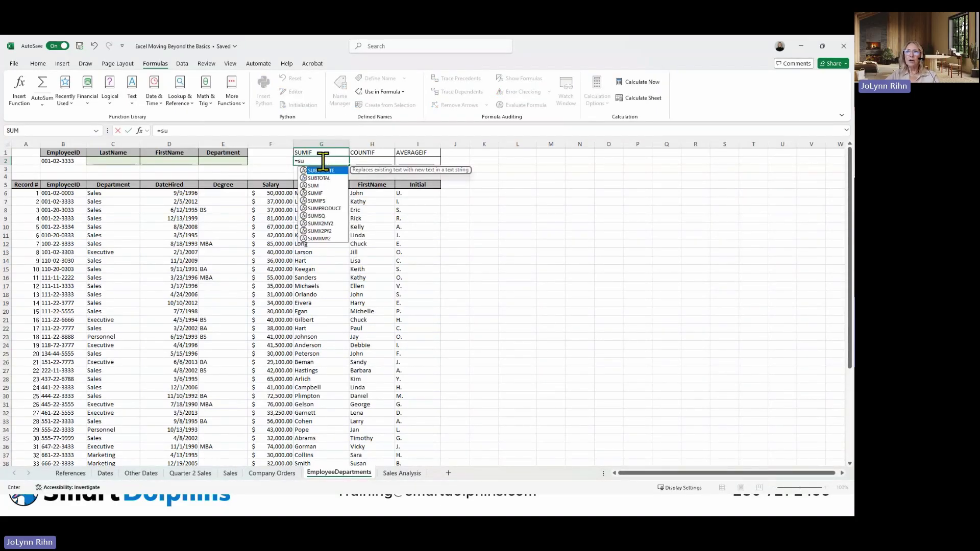
{"action": "double_click", "coordinate": [319, 193]}
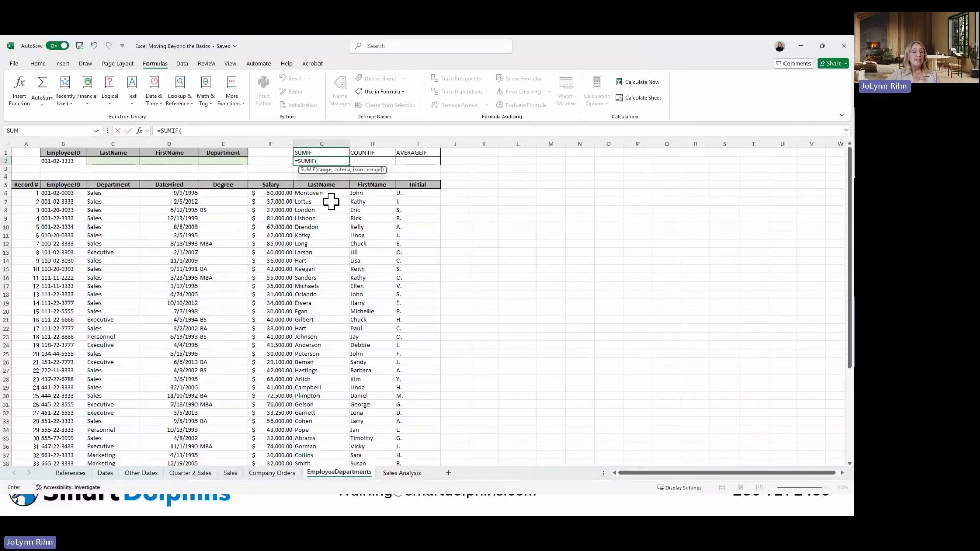
{"action": "type", "text": "de"}
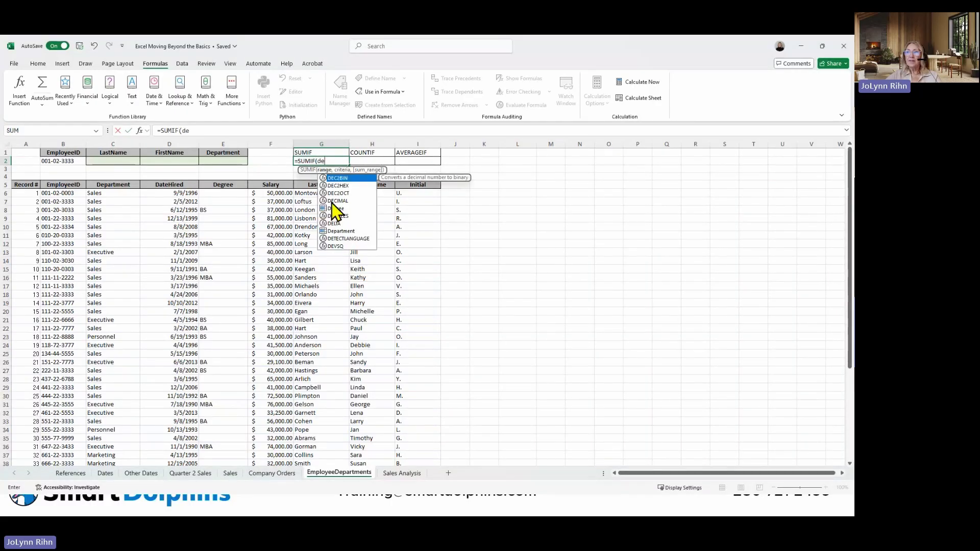
{"action": "double_click", "coordinate": [340, 232]}
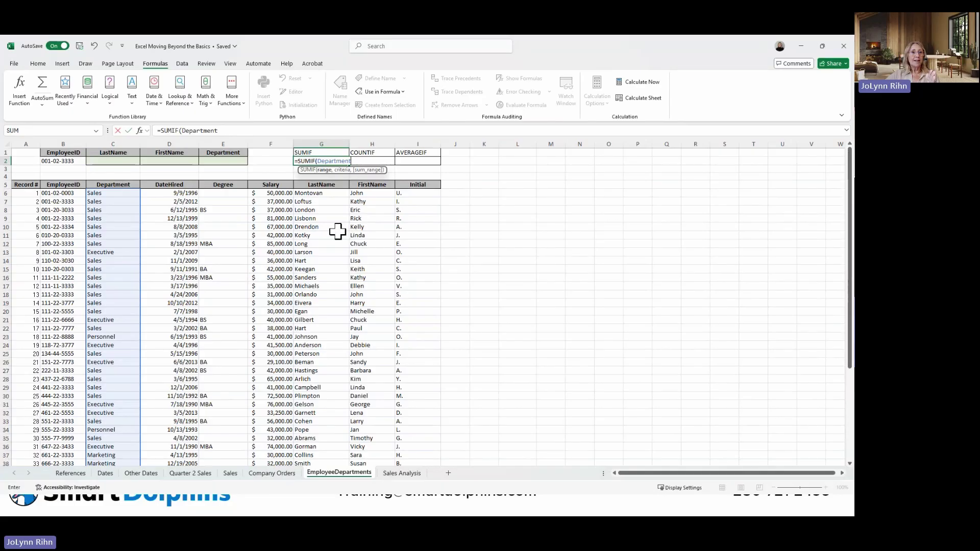
Complete the SUMIF formula with the criteria "marketing" and the named range Salary as the sum range.
{"action": "type", "text": ","}
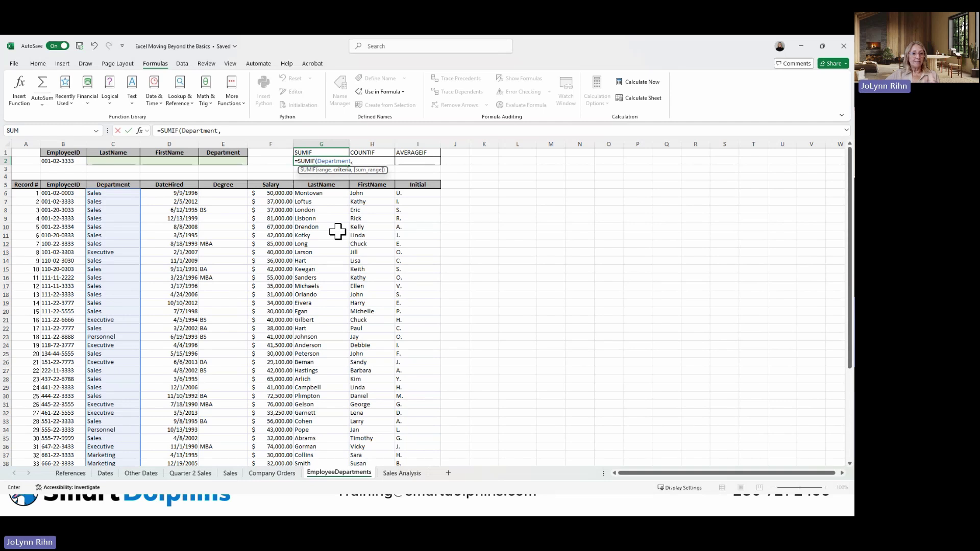
{"action": "type", "text": "\""}
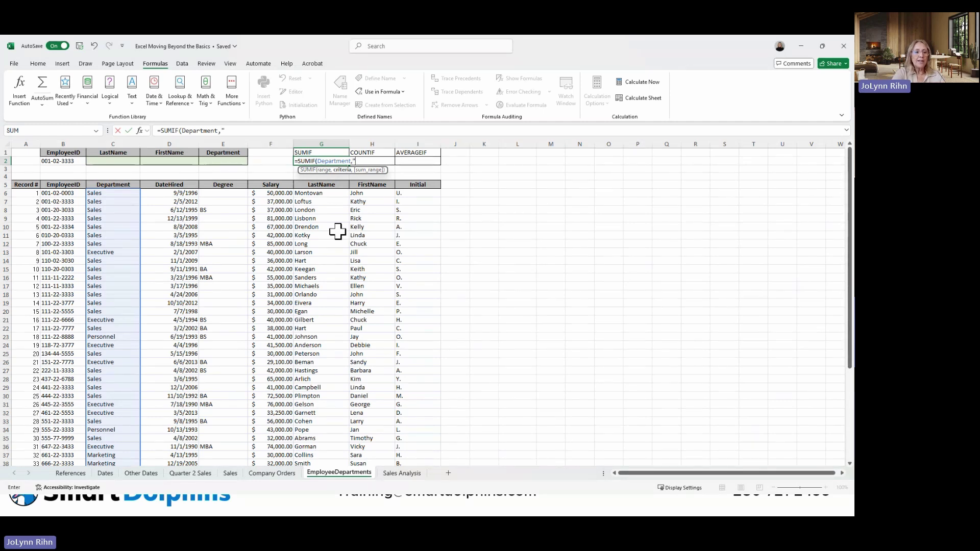
{"action": "type", "text": "marketing"}
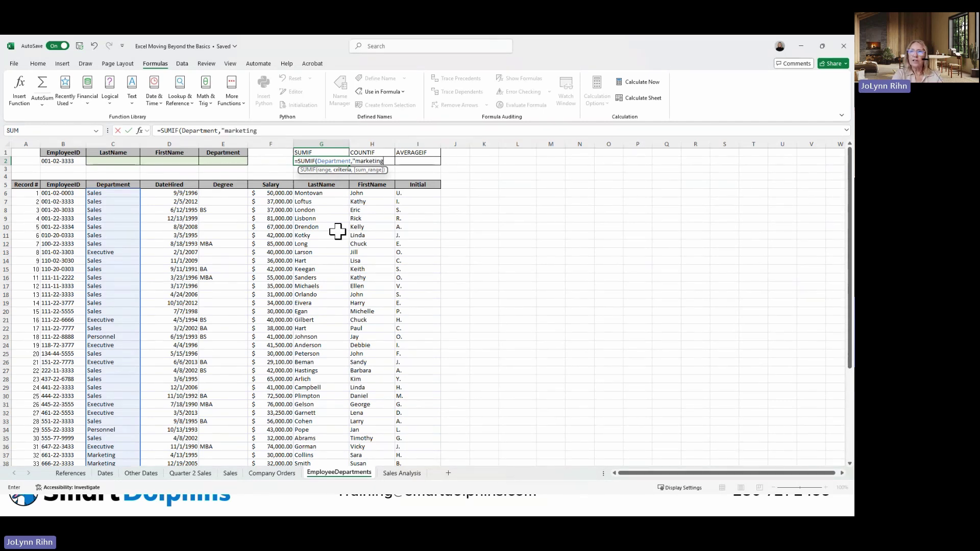
{"action": "type", "text": "\""}
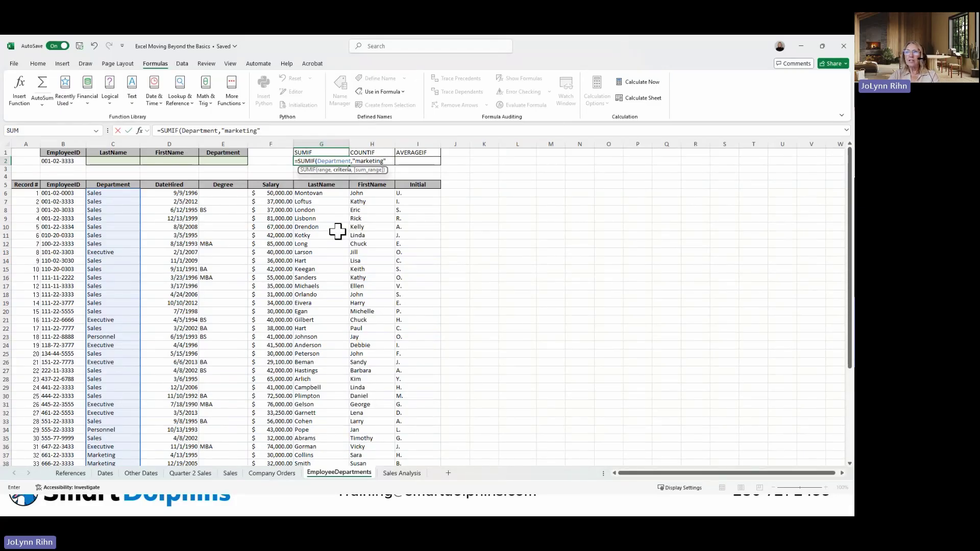
{"action": "type", "text": ","}
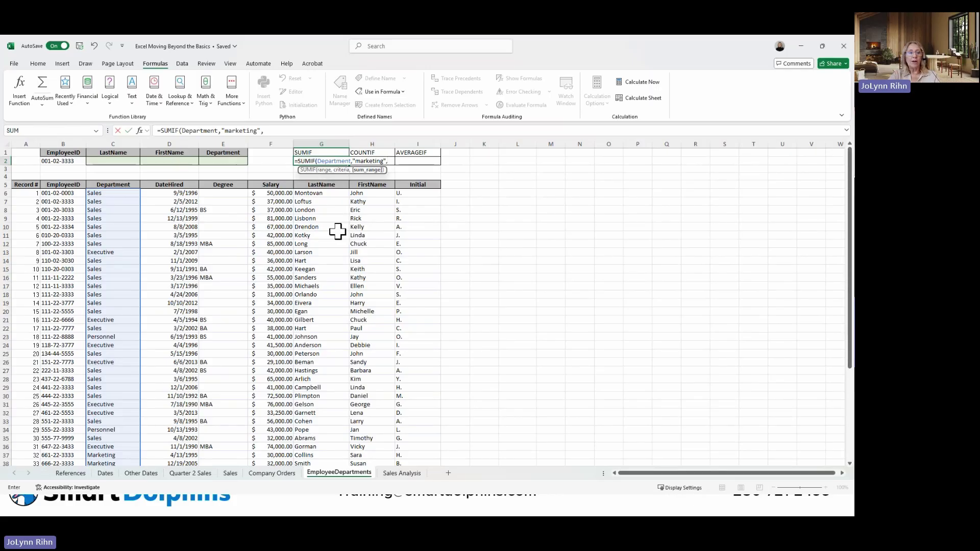
{"action": "type", "text": "s"}
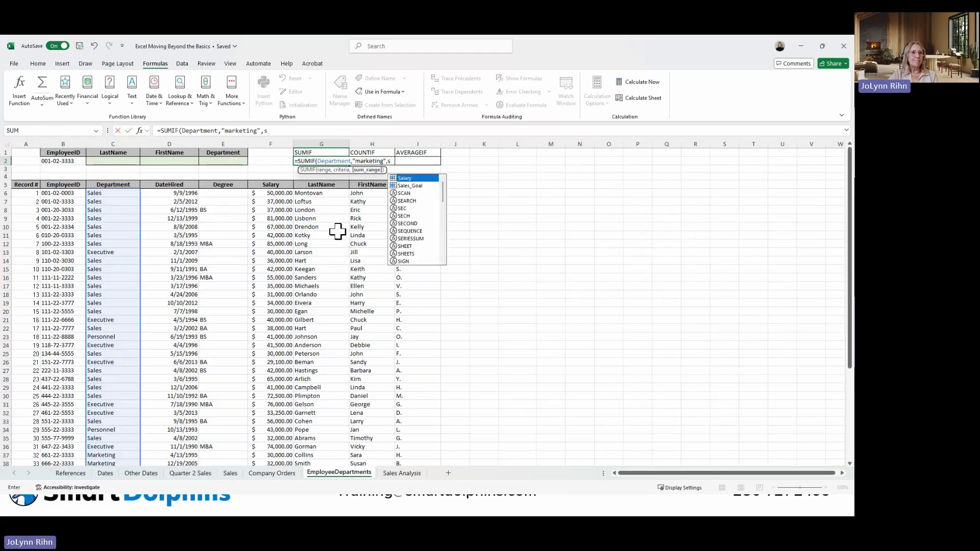
{"action": "key", "text": "Tab"}
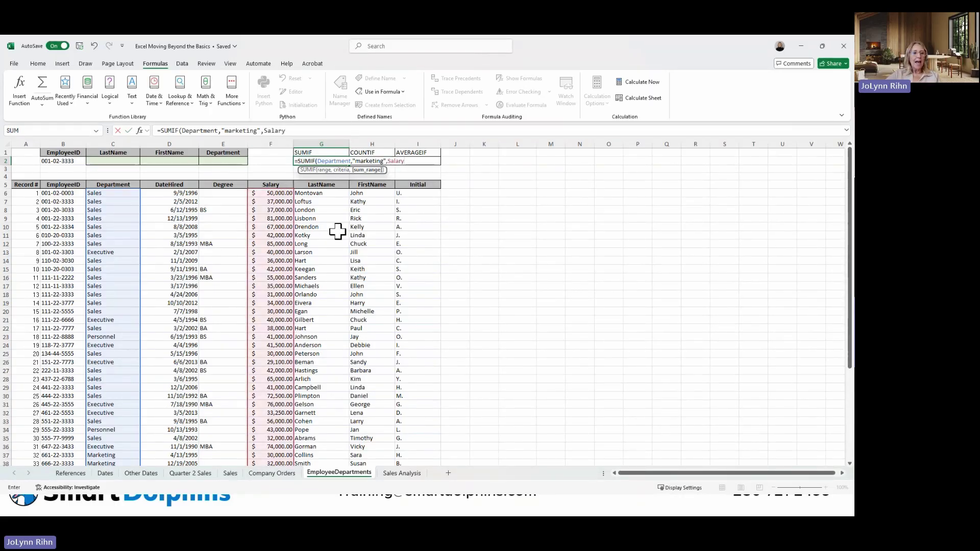
{"action": "key", "text": "ctrl+Return"}
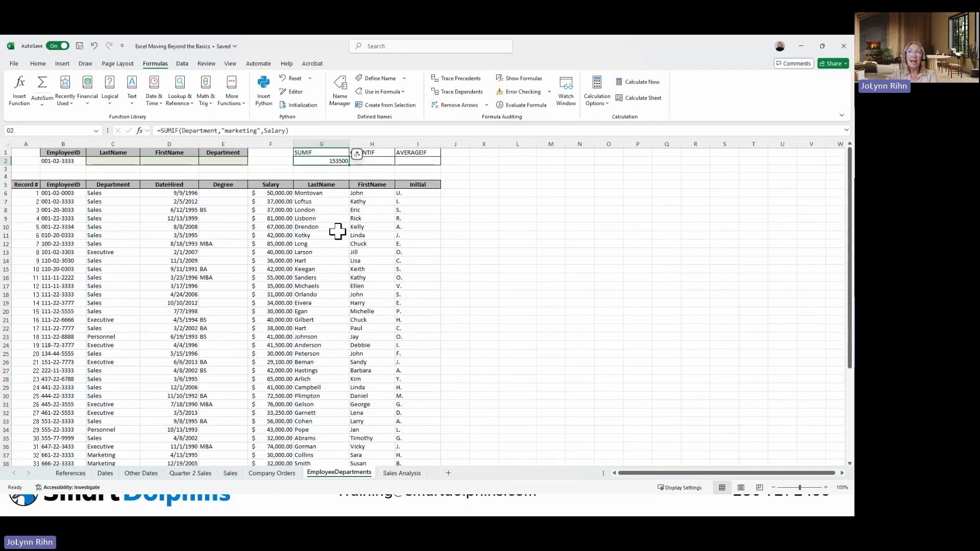
Start a COUNTIF formula in H2 with the named range Department as its range.
{"action": "left_click", "coordinate": [375, 161]}
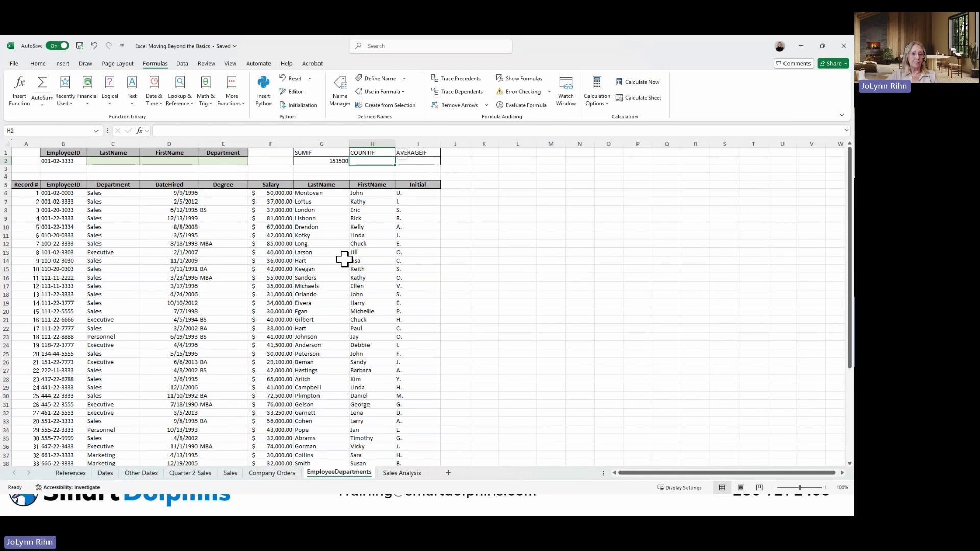
{"action": "type", "text": "="}
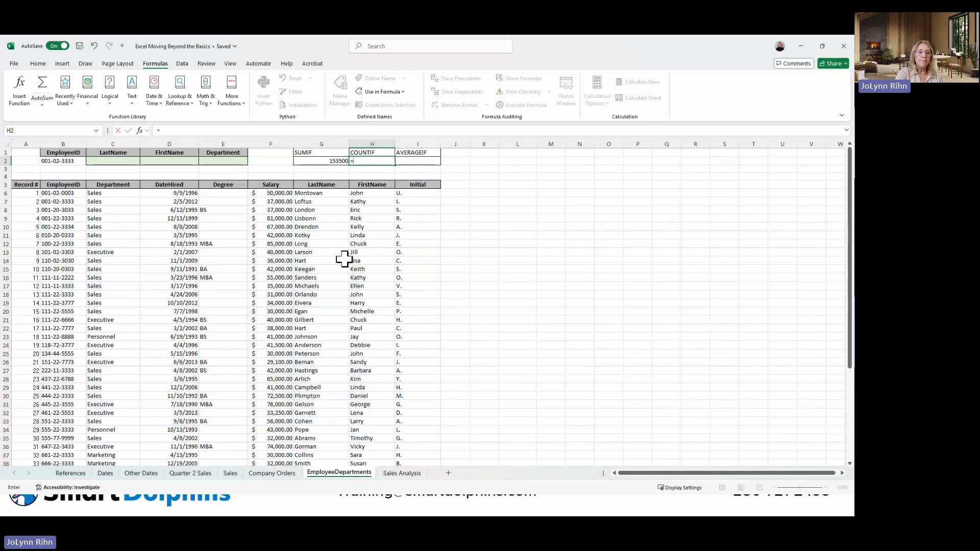
{"action": "type", "text": "cou"}
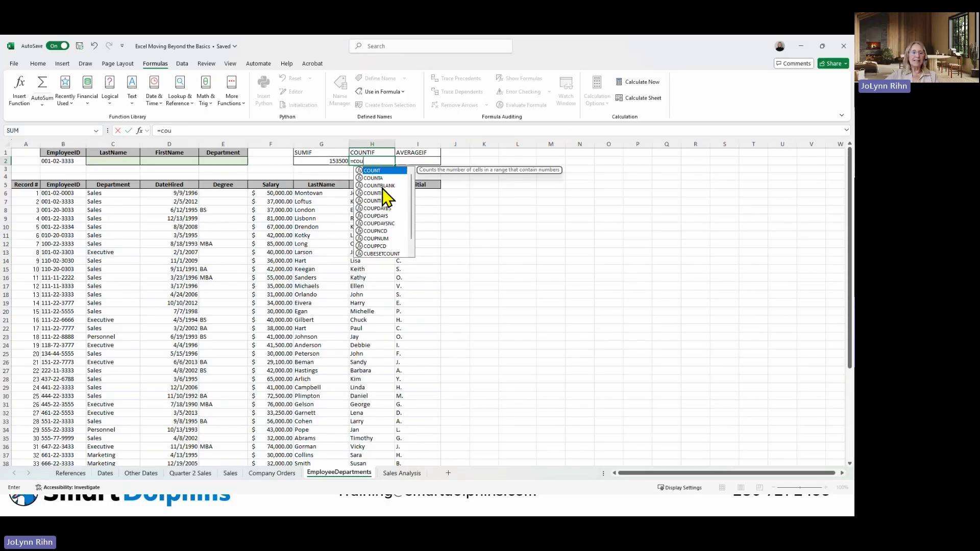
{"action": "double_click", "coordinate": [373, 194]}
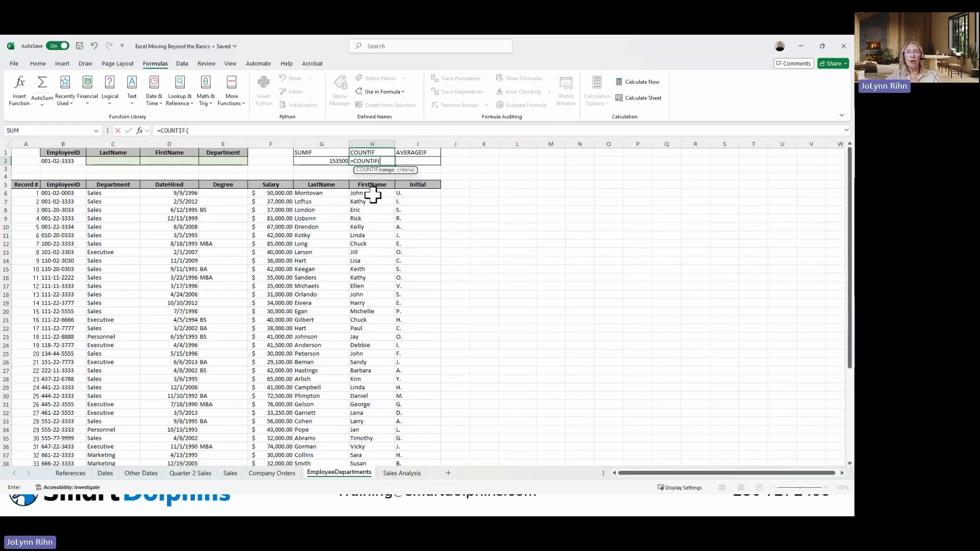
{"action": "type", "text": "de"}
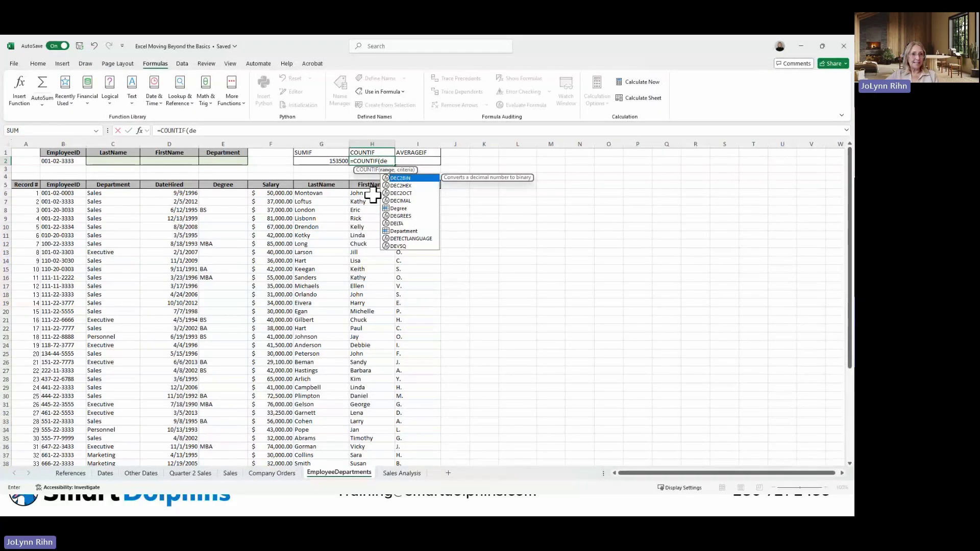
{"action": "double_click", "coordinate": [403, 231]}
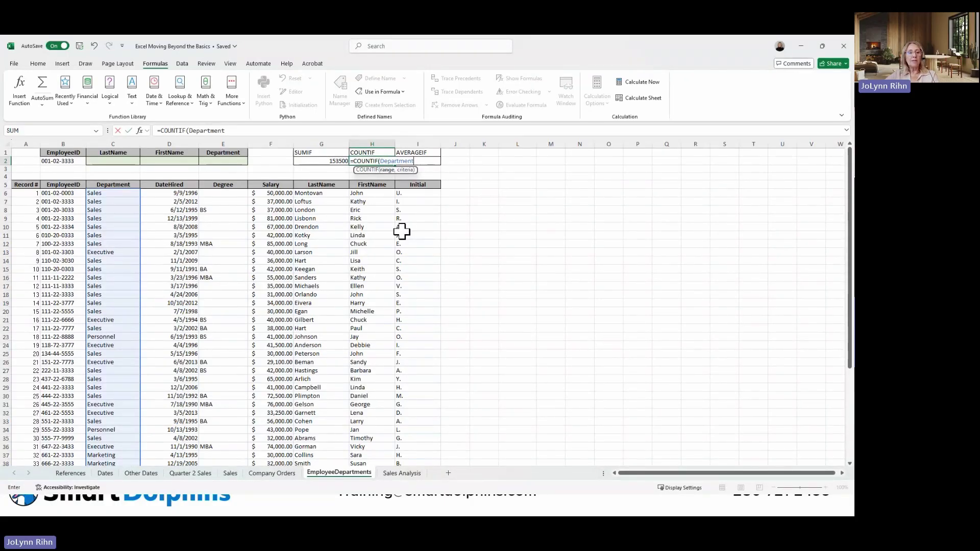
{"action": "key", "text": "Return"}
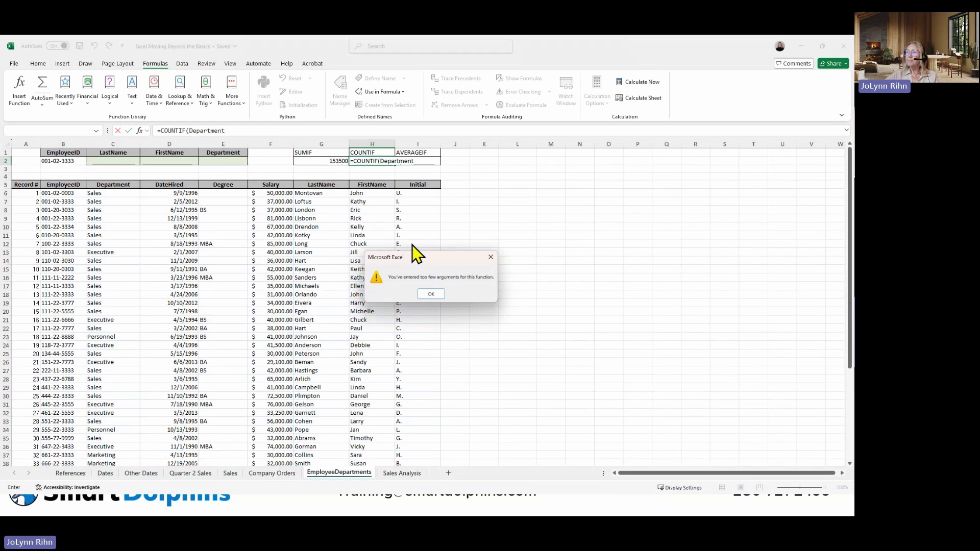
{"action": "left_click", "coordinate": [433, 296]}
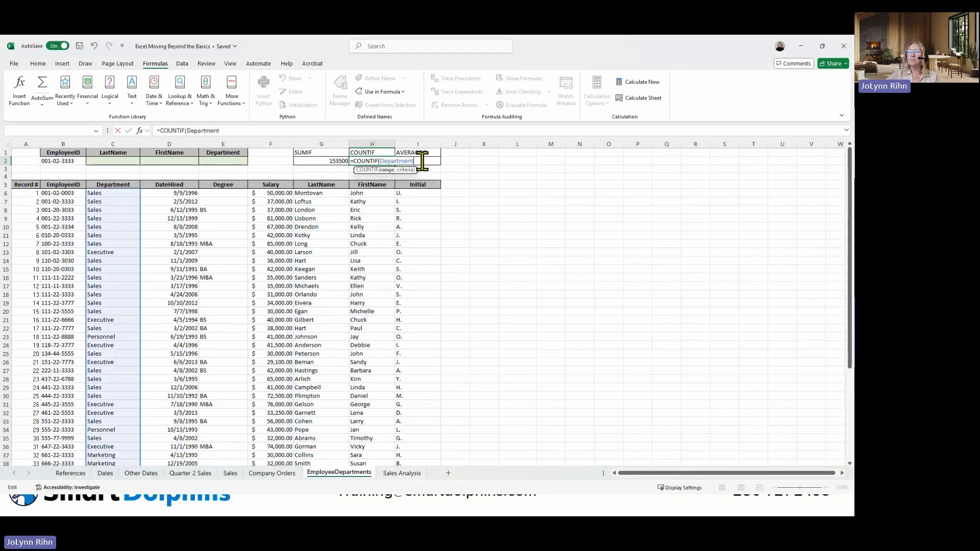
Complete the COUNTIF formula in H2 with the criteria "marketing".
{"action": "type", "text": ","}
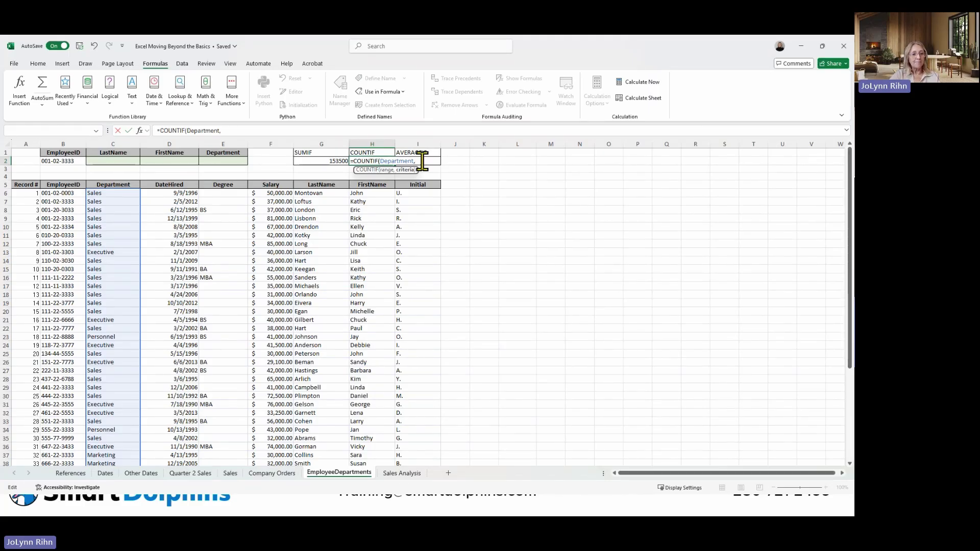
{"action": "type", "text": "\"m"}
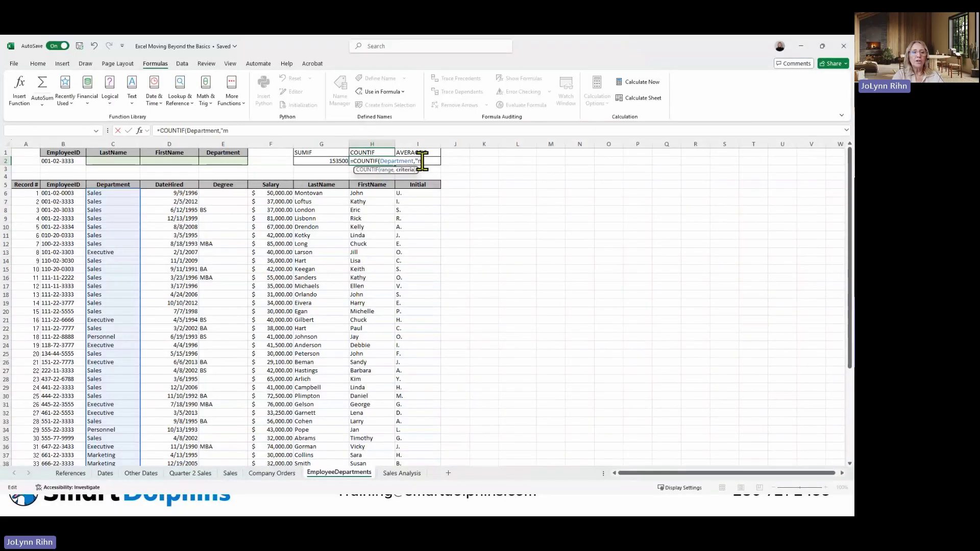
{"action": "type", "text": "arketing\""}
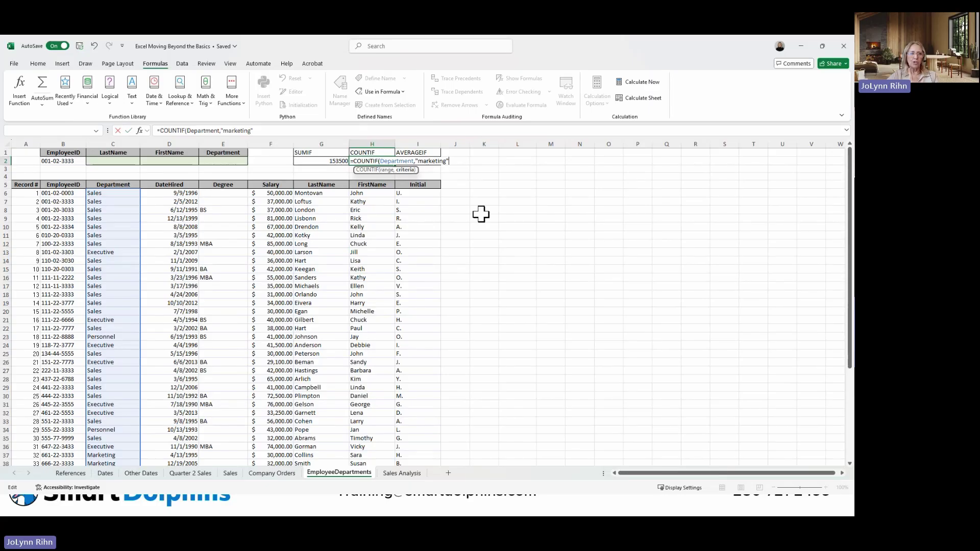
{"action": "key", "text": "ctrl+Return"}
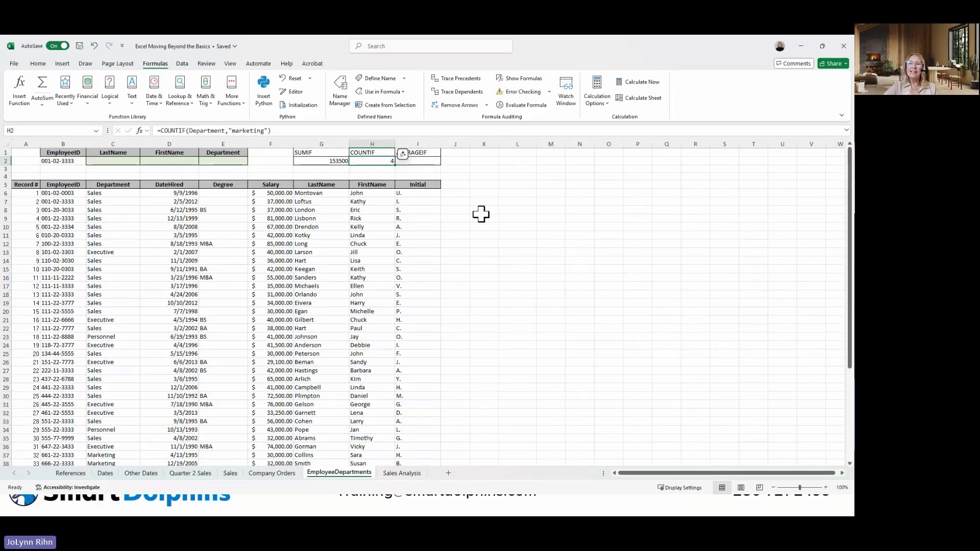
Start an AVERAGEIF formula in I2 with the named range Department as its range.
{"action": "left_click", "coordinate": [429, 162]}
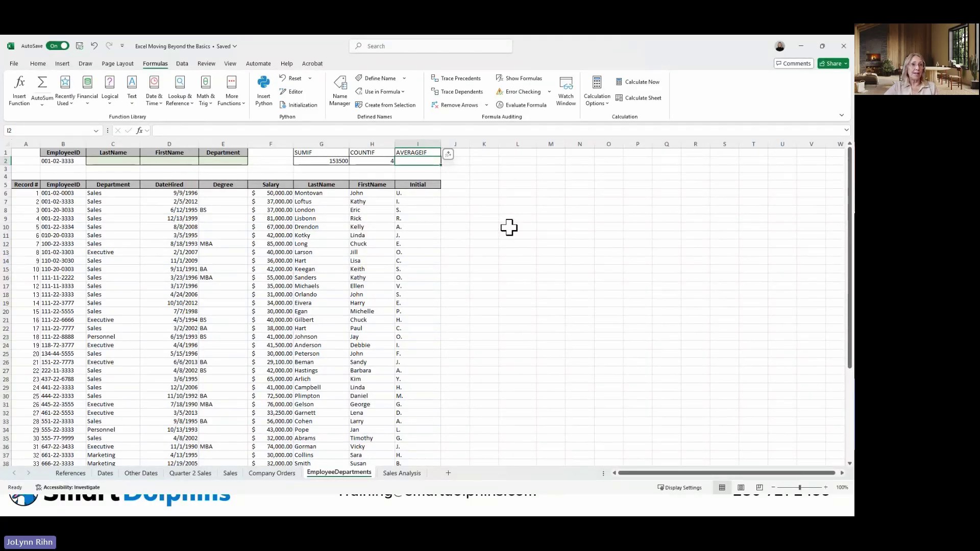
{"action": "type", "text": "="}
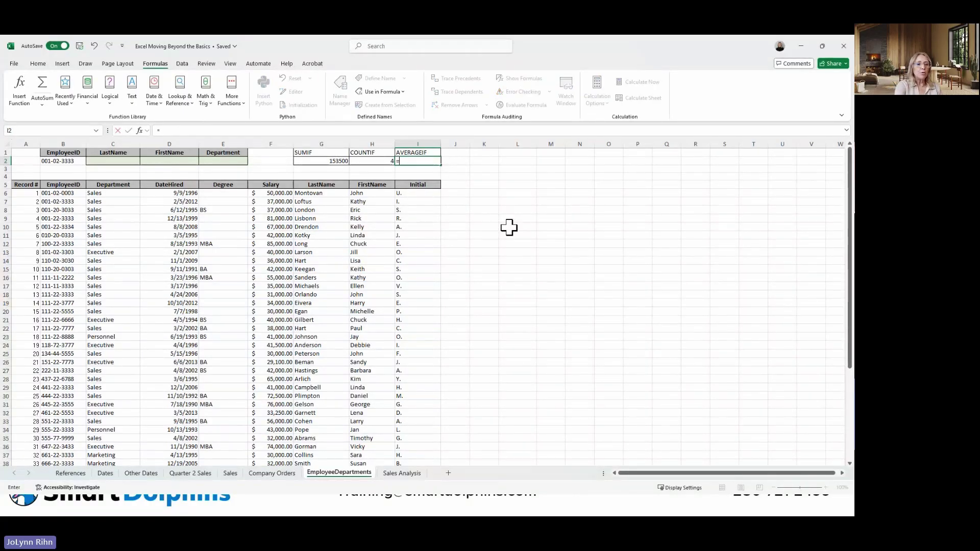
{"action": "type", "text": "av"}
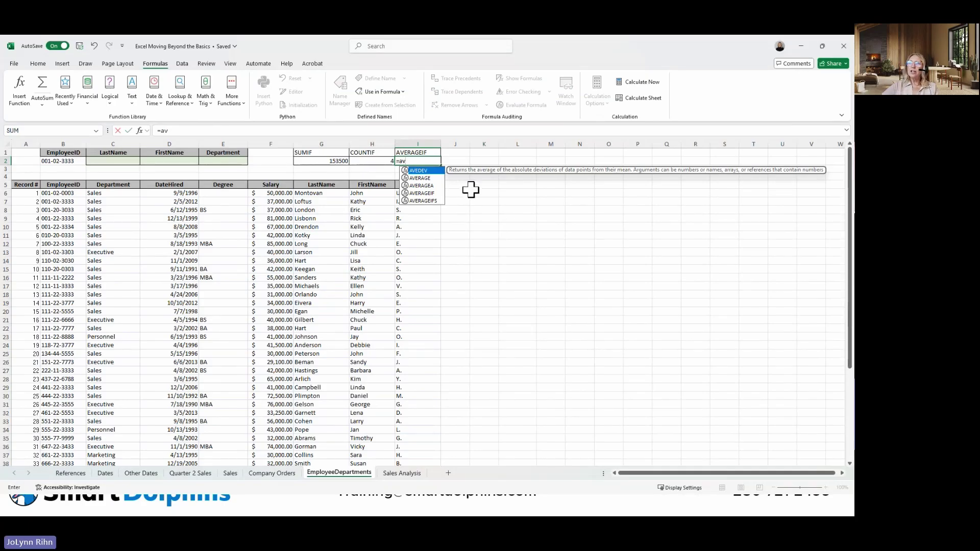
{"action": "double_click", "coordinate": [423, 193]}
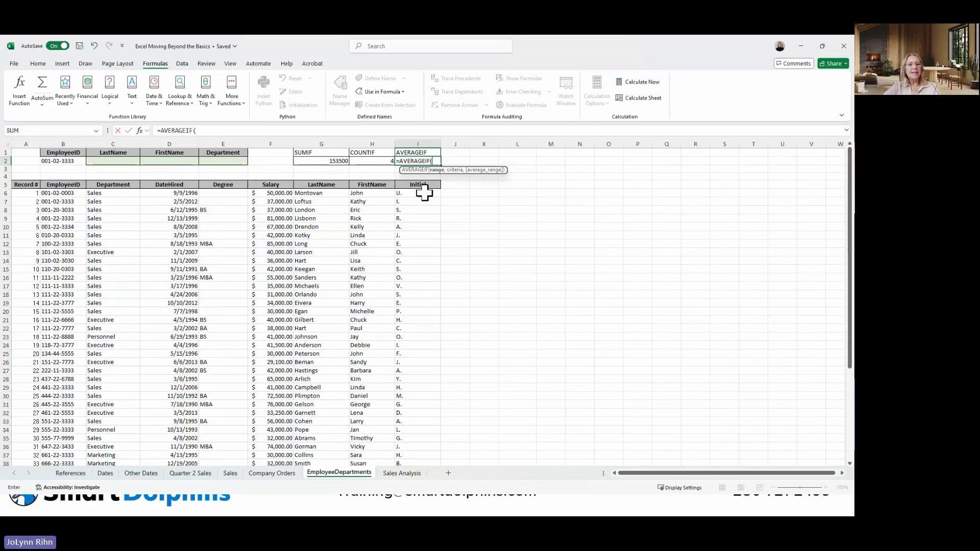
{"action": "type", "text": "de"}
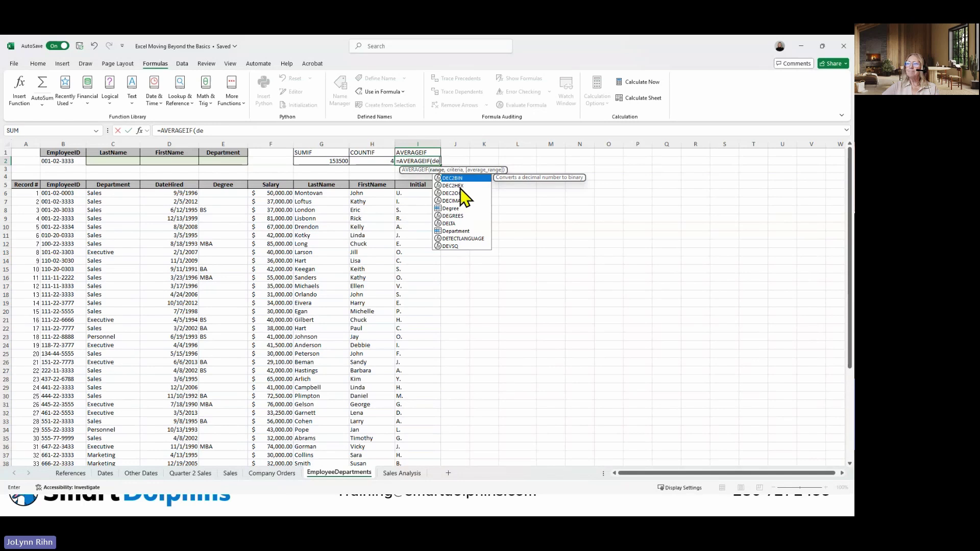
{"action": "double_click", "coordinate": [454, 233]}
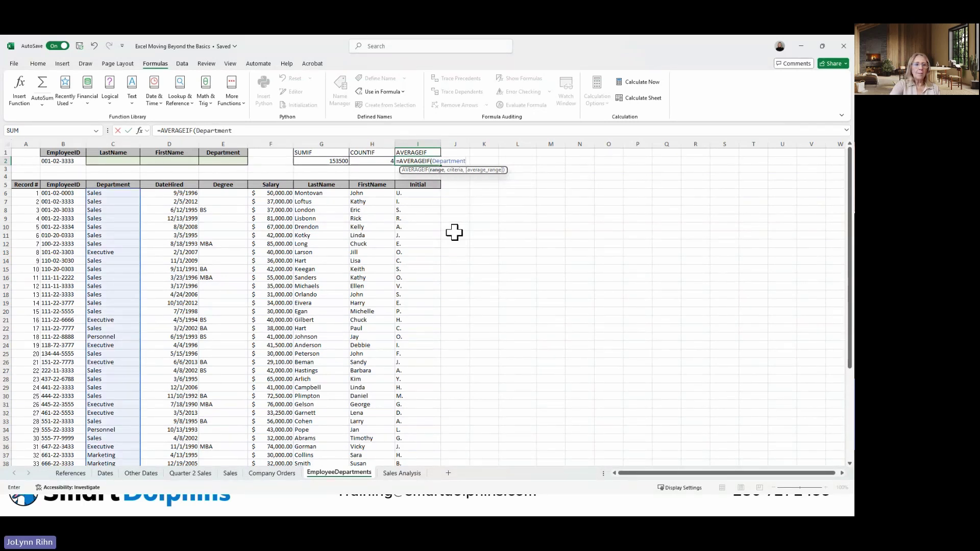
Complete the AVERAGEIF formula with the criteria "marketing" and the named range Salary as the average range.
{"action": "type", "text": ","}
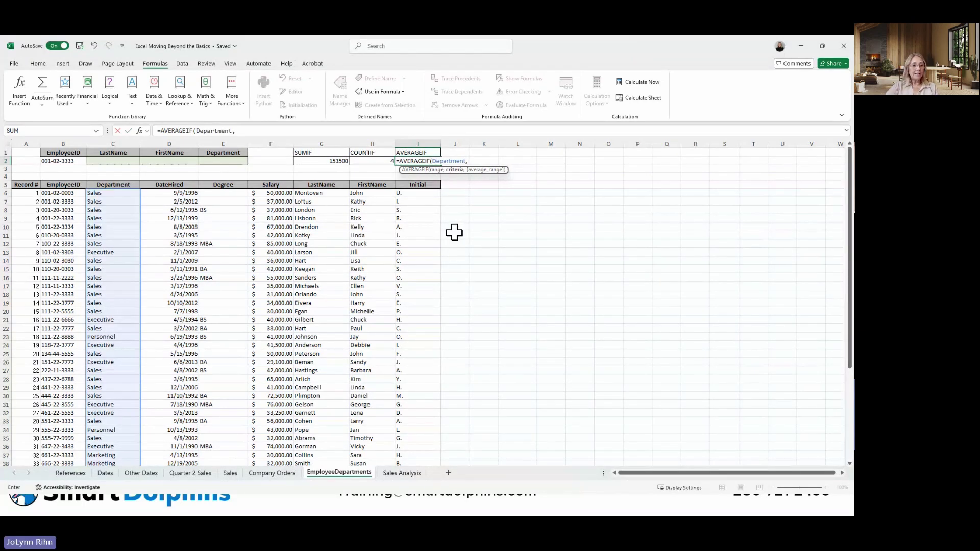
{"action": "type", "text": "\""}
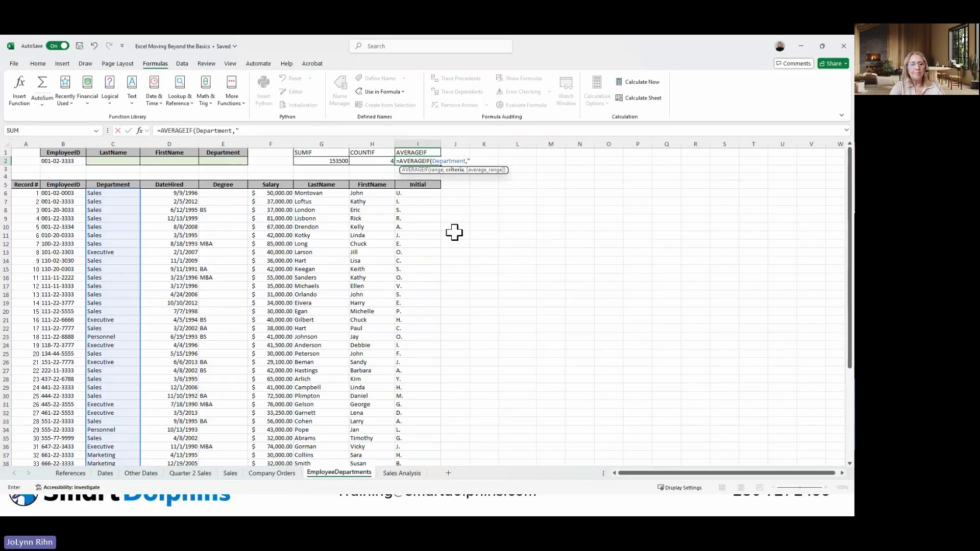
{"action": "type", "text": "marketing"}
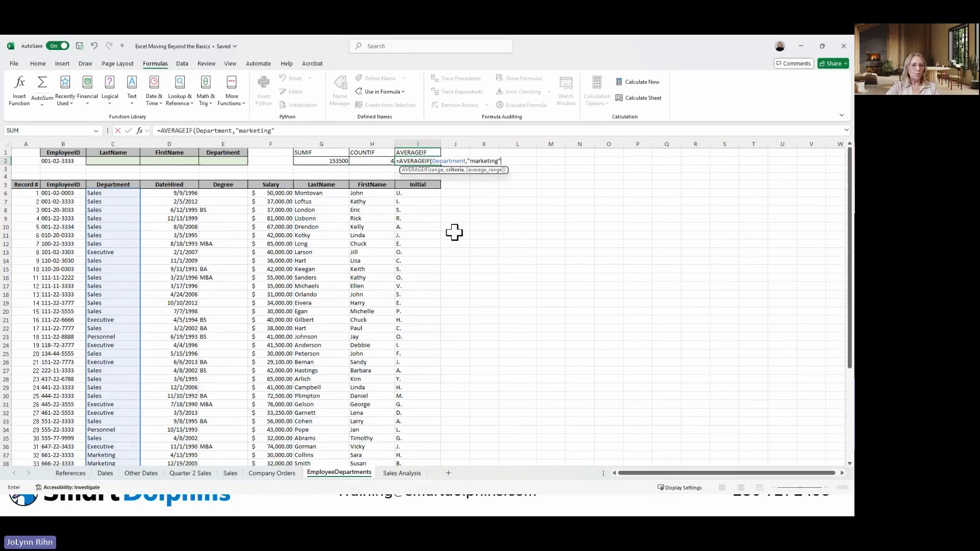
{"action": "type", "text": "\","}
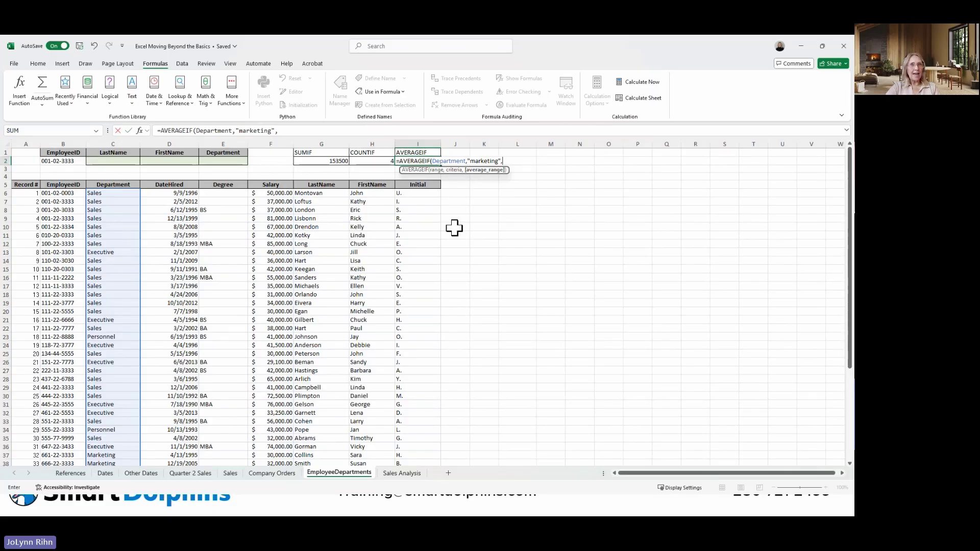
{"action": "type", "text": "s"}
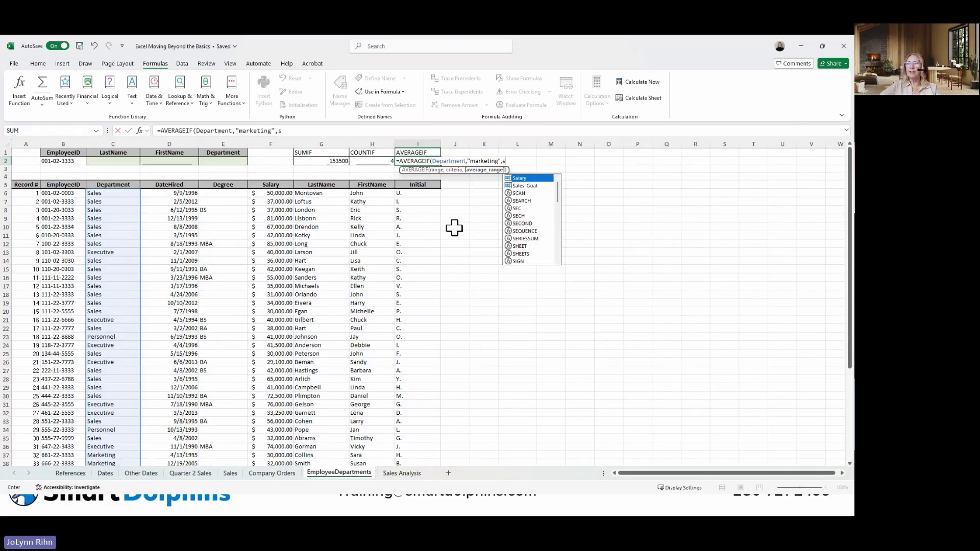
{"action": "key", "text": "Tab"}
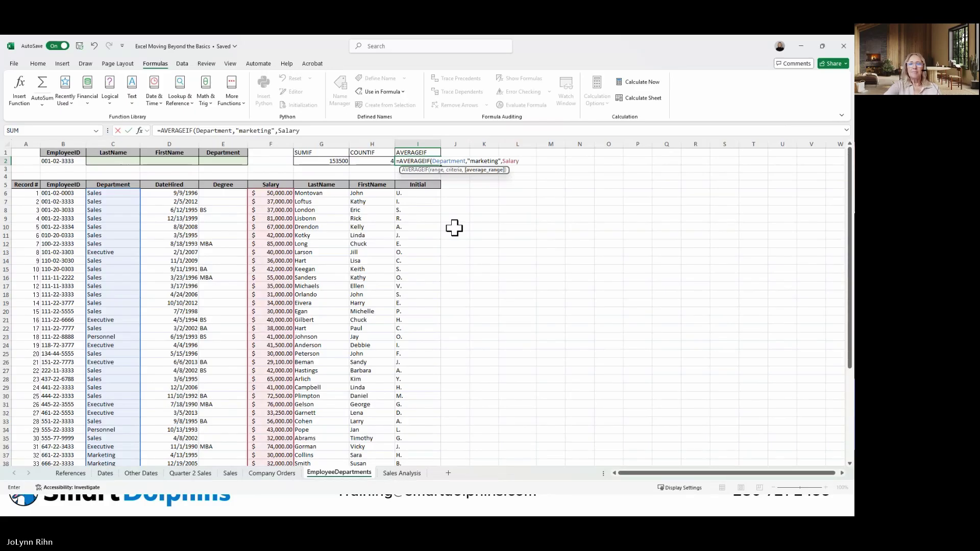
{"action": "key", "text": "ctrl+Return"}
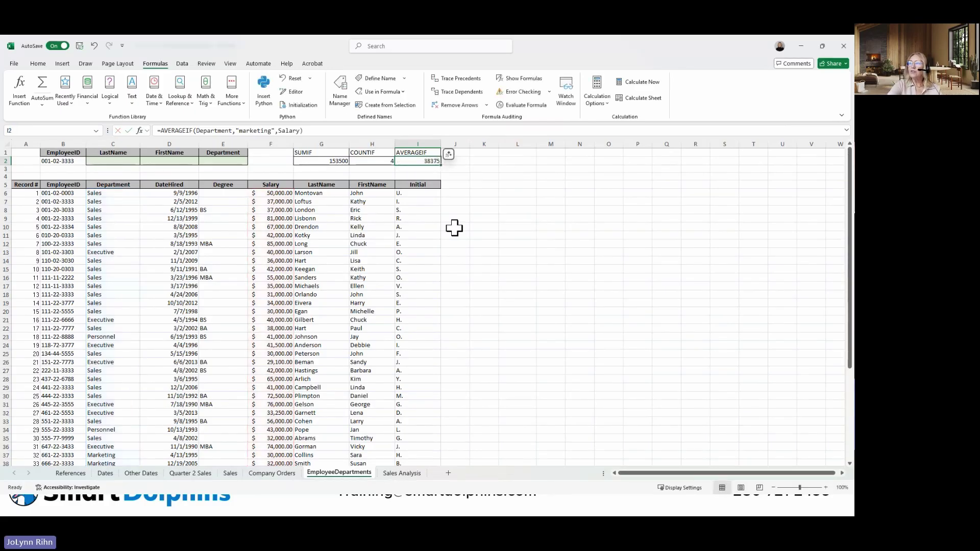
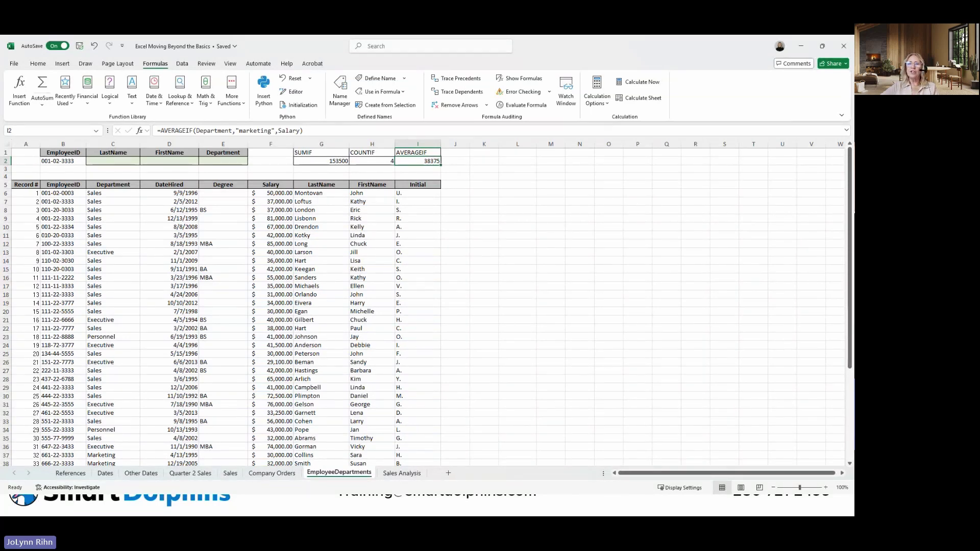
On the Dates sheet, enter the first employee's extension from Office Location in I4 and Flash Fill the rest of the Extension column.
{"action": "left_click", "coordinate": [105, 473]}
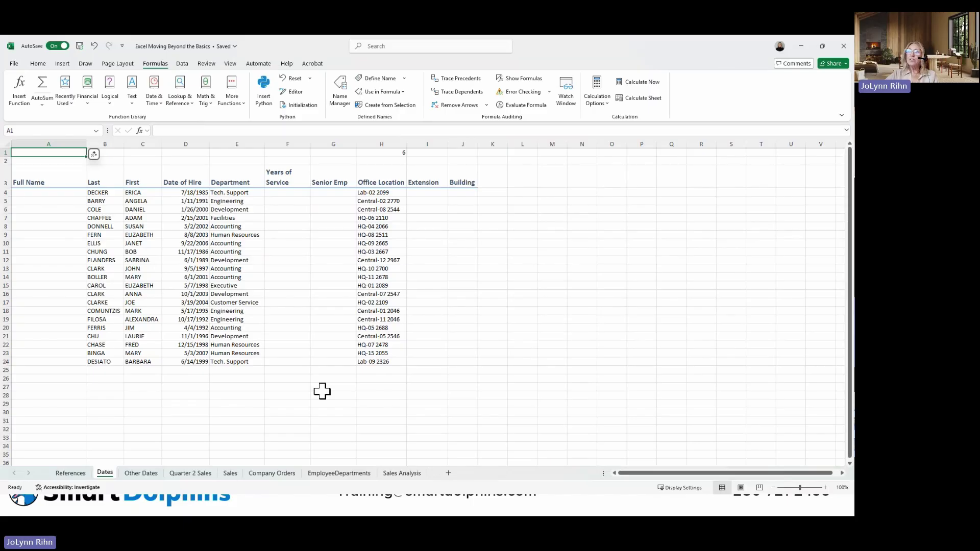
{"action": "left_click", "coordinate": [431, 193]}
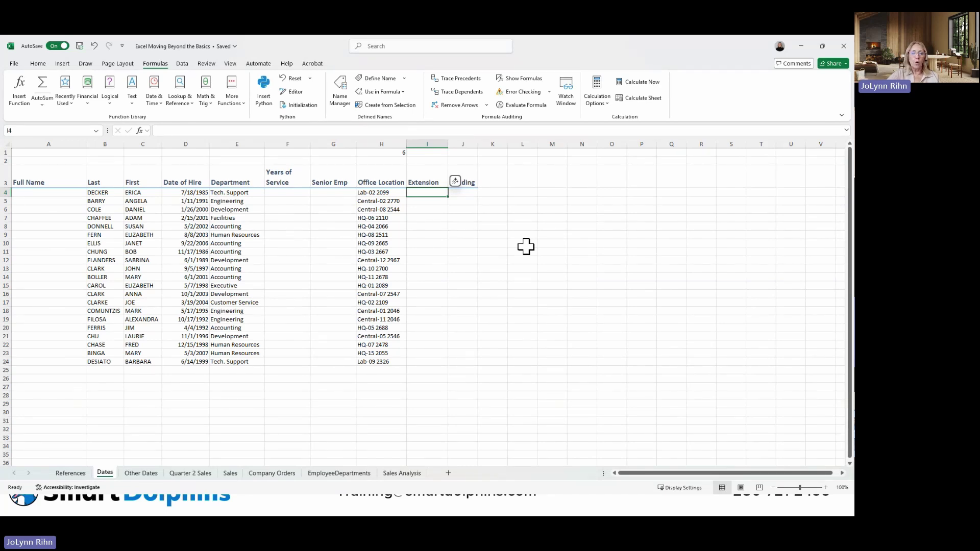
{"action": "type", "text": "2099"}
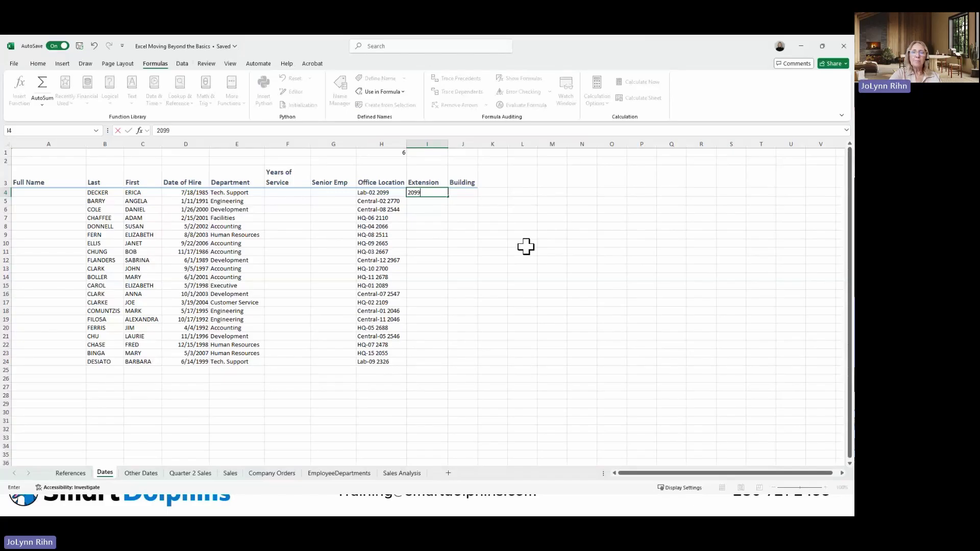
{"action": "key", "text": "ctrl+Return"}
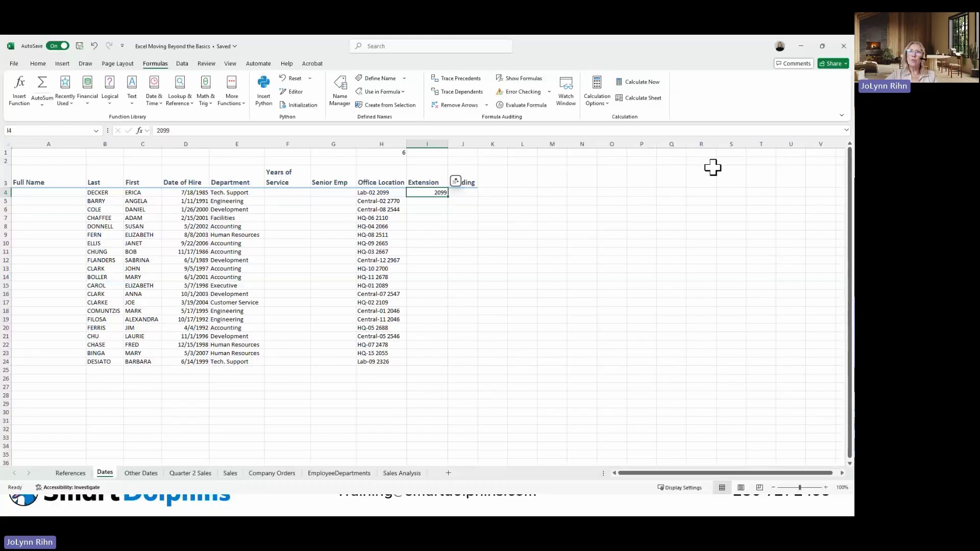
{"action": "left_click", "coordinate": [182, 63]}
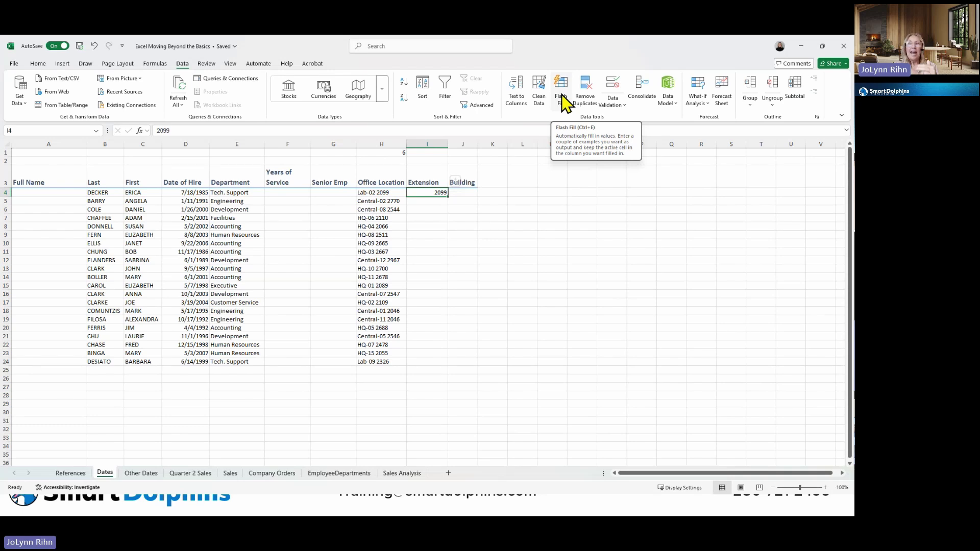
{"action": "left_click", "coordinate": [563, 99]}
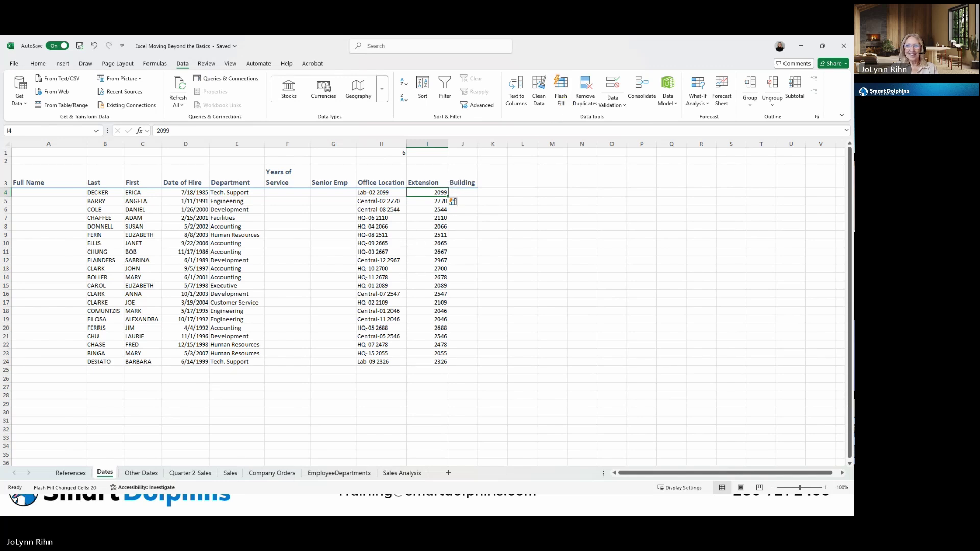
Review the COUNTIF formula in H2 on the EmployeeDepartments sheet and return to the Dates sheet.
{"action": "left_click", "coordinate": [313, 474]}
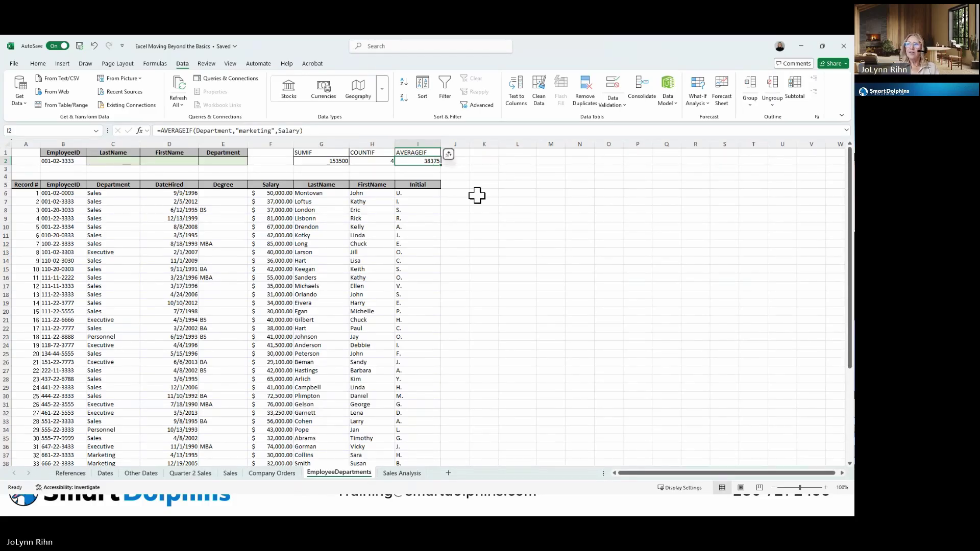
{"action": "left_click", "coordinate": [383, 162]}
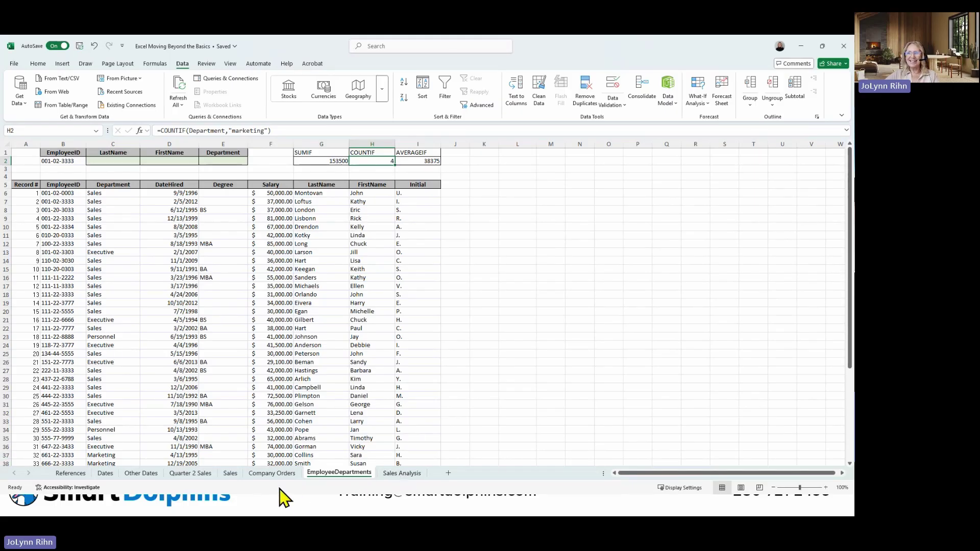
{"action": "left_click", "coordinate": [106, 475]}
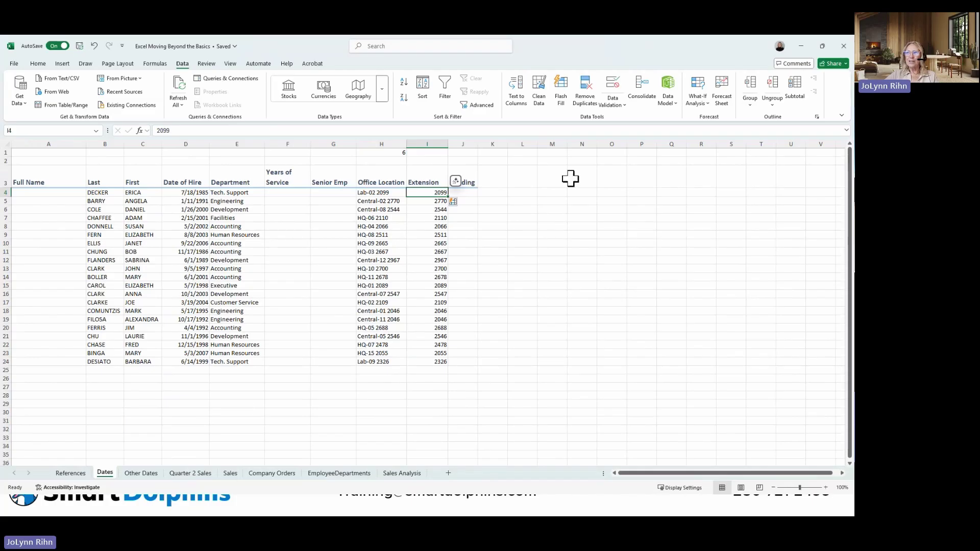
Enter Lab as the first employee's building in J4 and Flash Fill the rest of the Building column.
{"action": "left_click", "coordinate": [463, 192]}
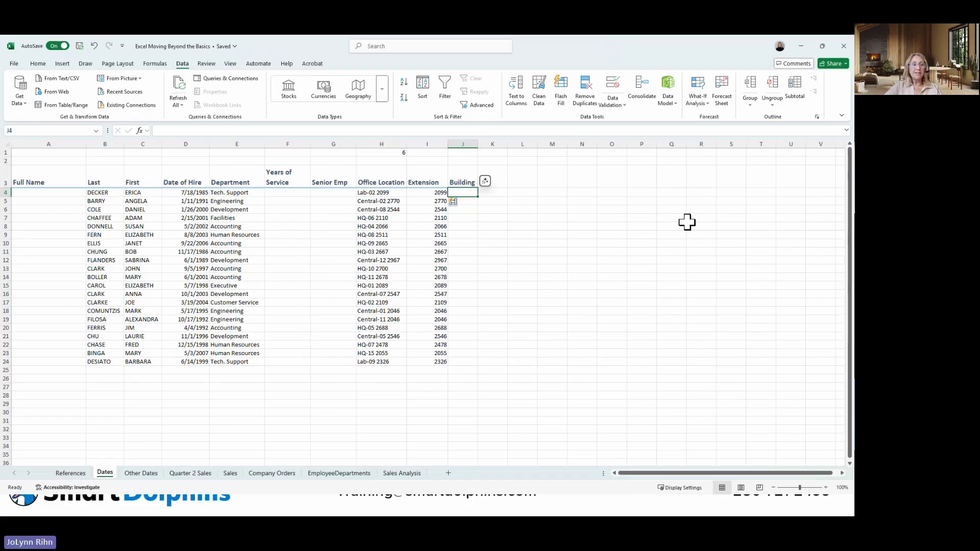
{"action": "type", "text": "Lab"}
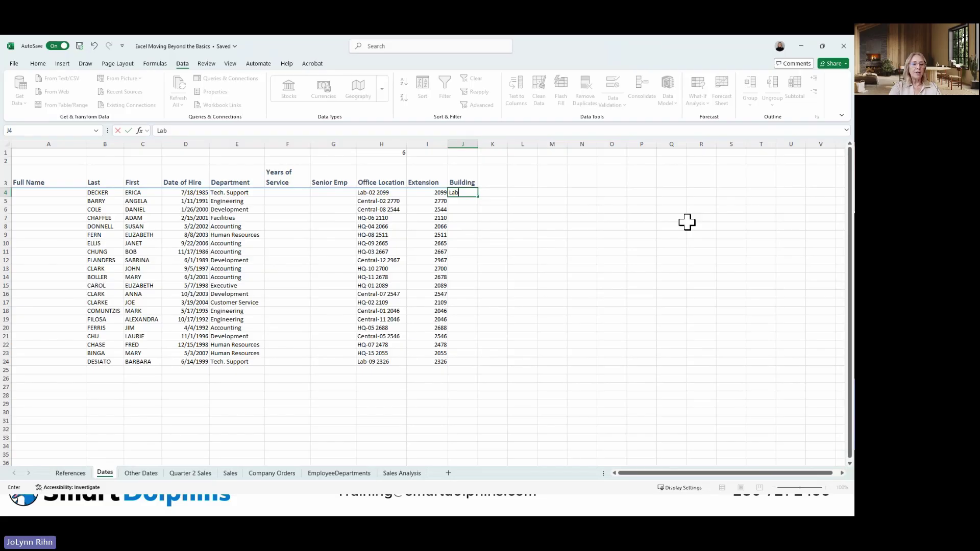
{"action": "key", "text": "ctrl+Return"}
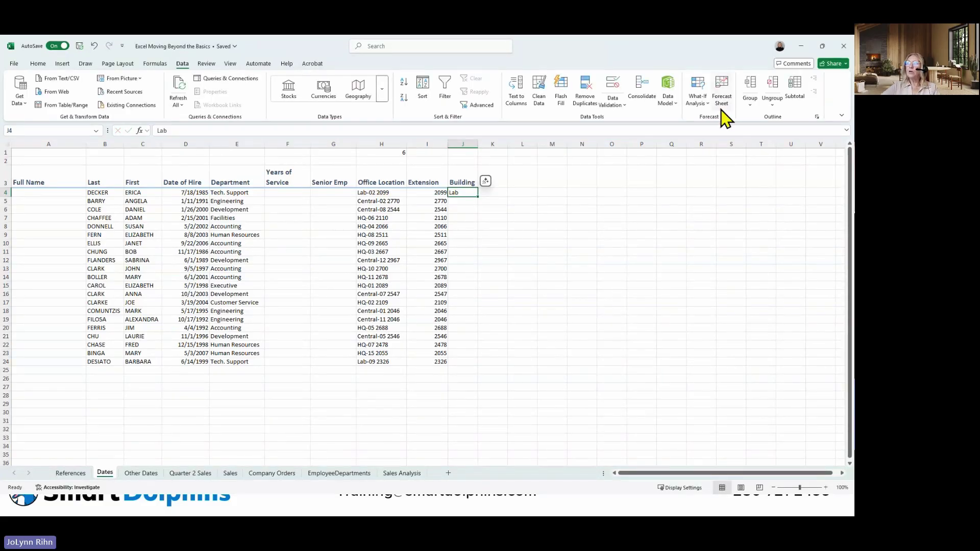
{"action": "left_click", "coordinate": [563, 98]}
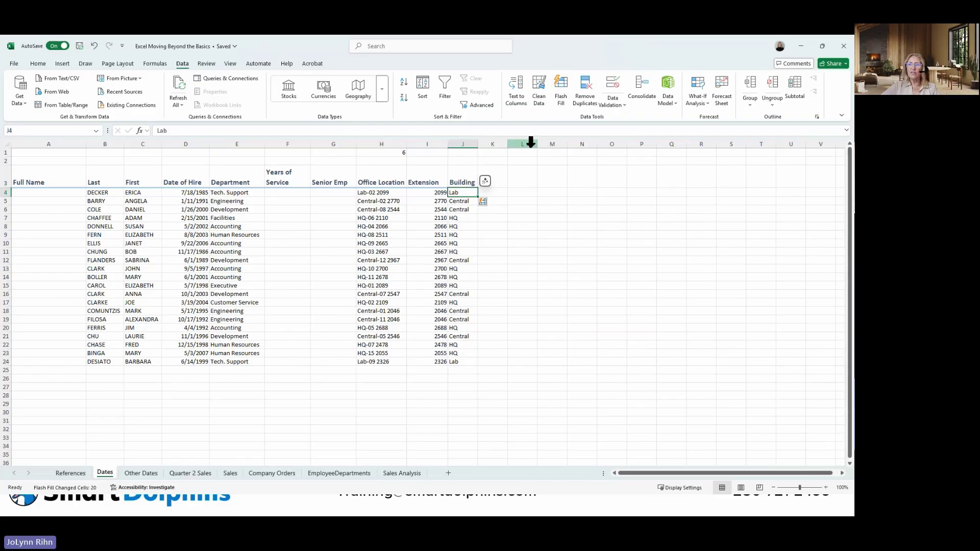
Enter the first two employees' full names in A4 and A5, first name before last, and accept the Flash Fill suggestion for the Full Name column.
{"action": "left_click", "coordinate": [37, 193]}
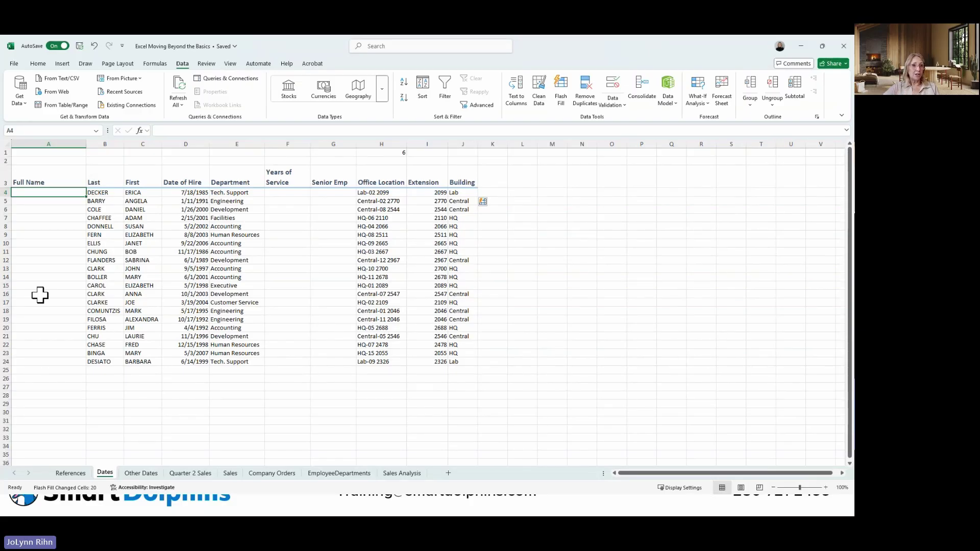
{"action": "type", "text": "Erica"}
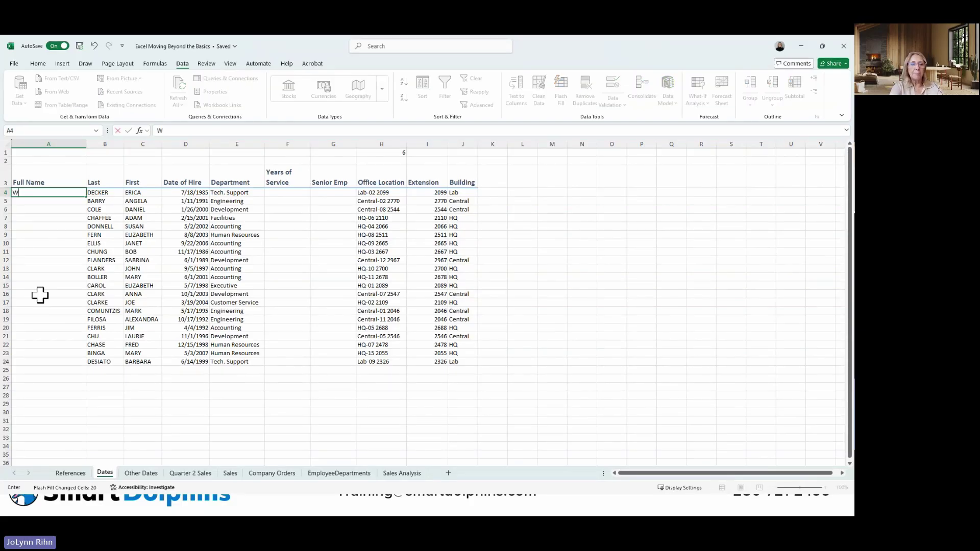
{"action": "type", "text": " Decker"}
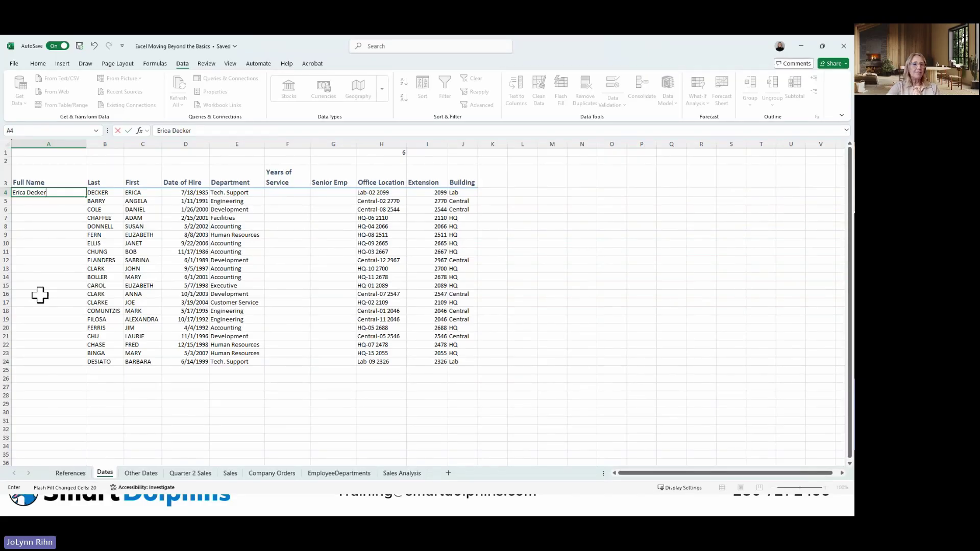
{"action": "key", "text": "Return"}
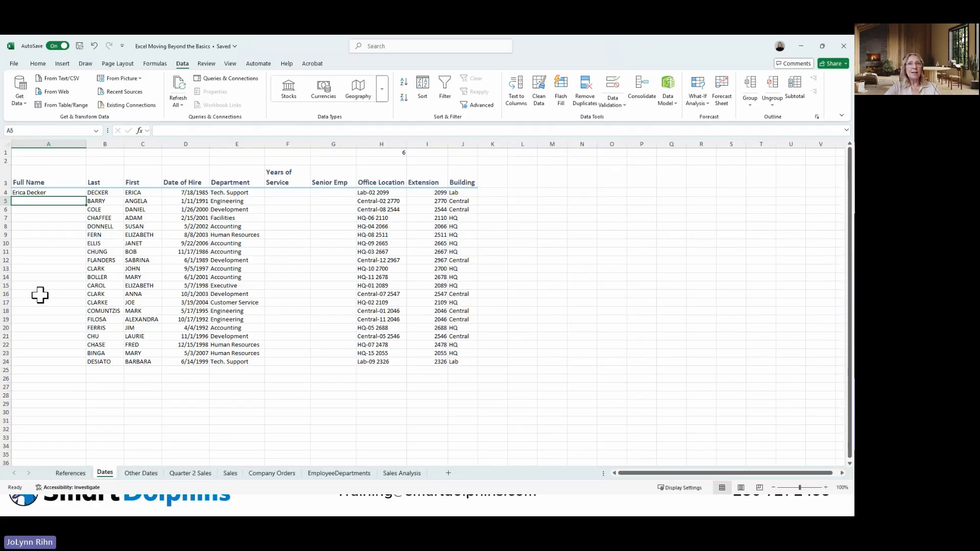
{"action": "type", "text": "angela Barry"}
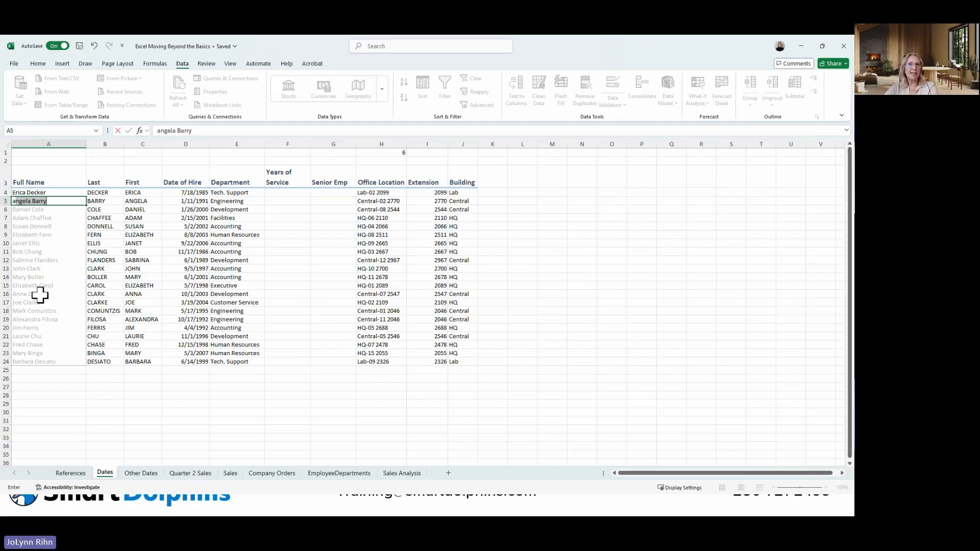
{"action": "key", "text": "Return"}
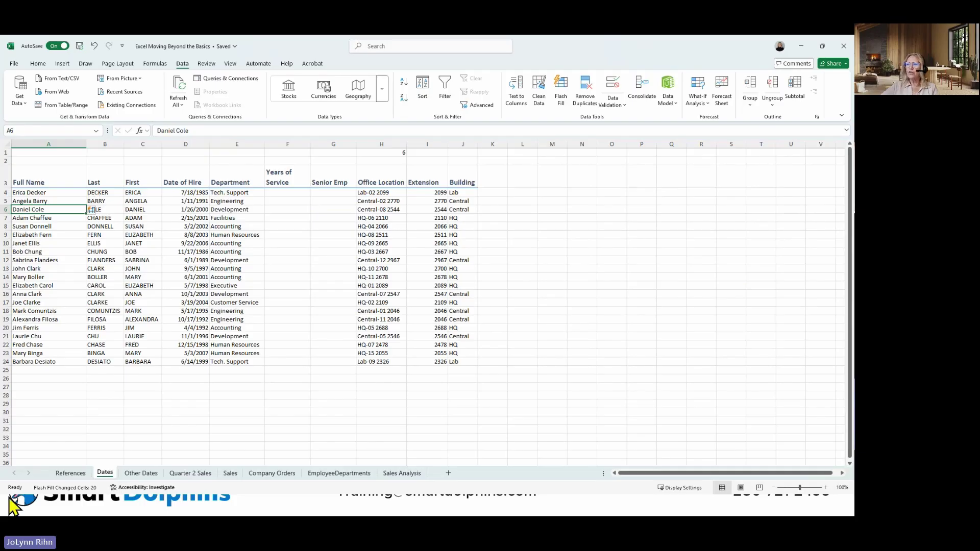
Switch to the EmployeeDepartments sheet and select the LastName lookup cell C2 beside the employee ID.
{"action": "left_click", "coordinate": [345, 476]}
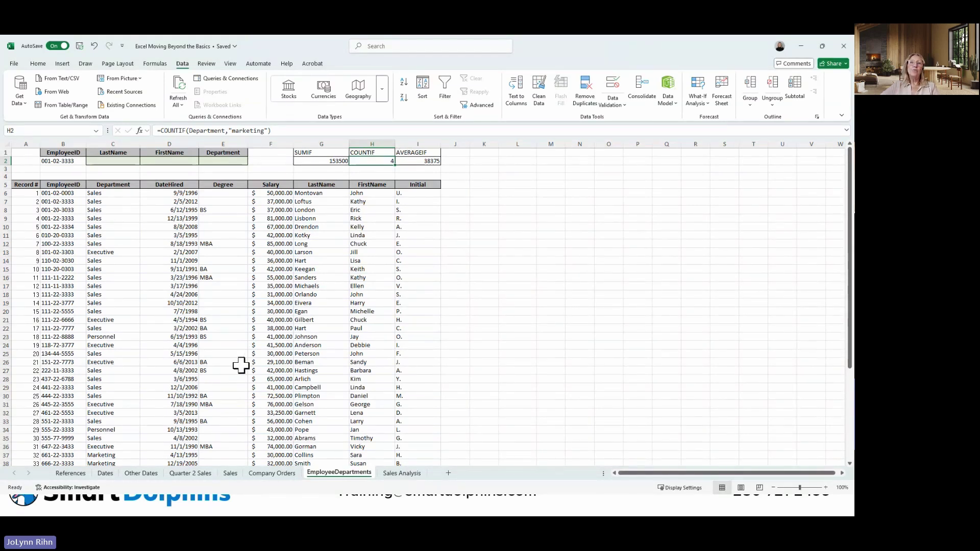
{"action": "left_click", "coordinate": [70, 161]}
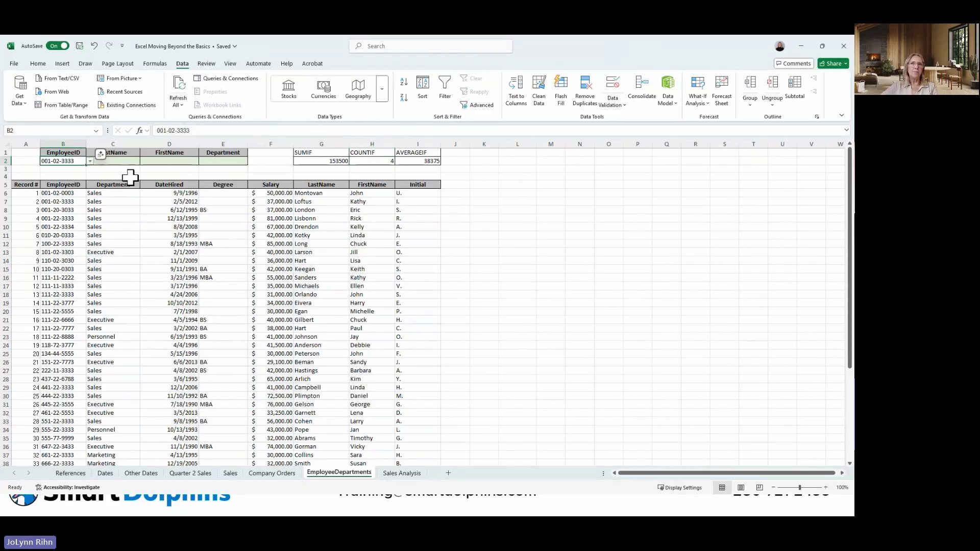
{"action": "left_click", "coordinate": [125, 160]}
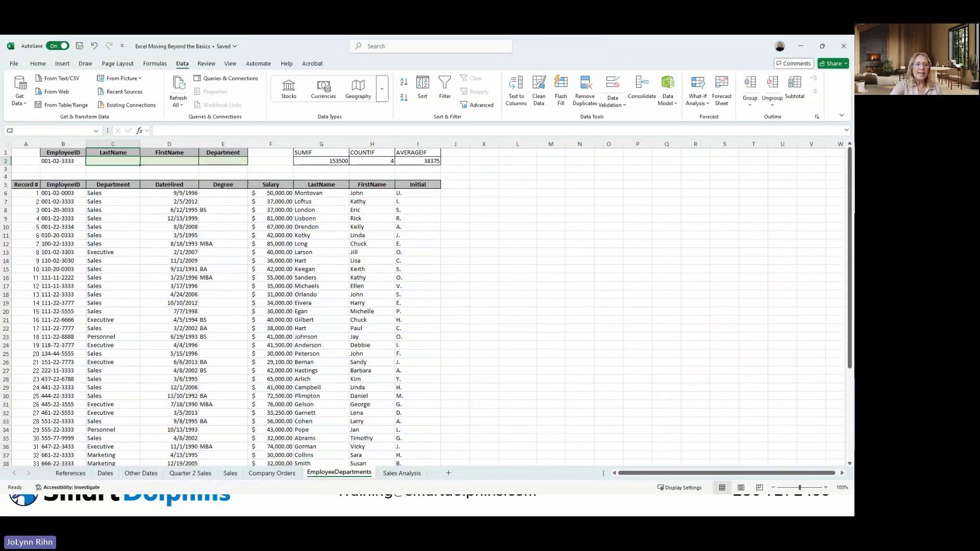
{"action": "type", "text": "=v"}
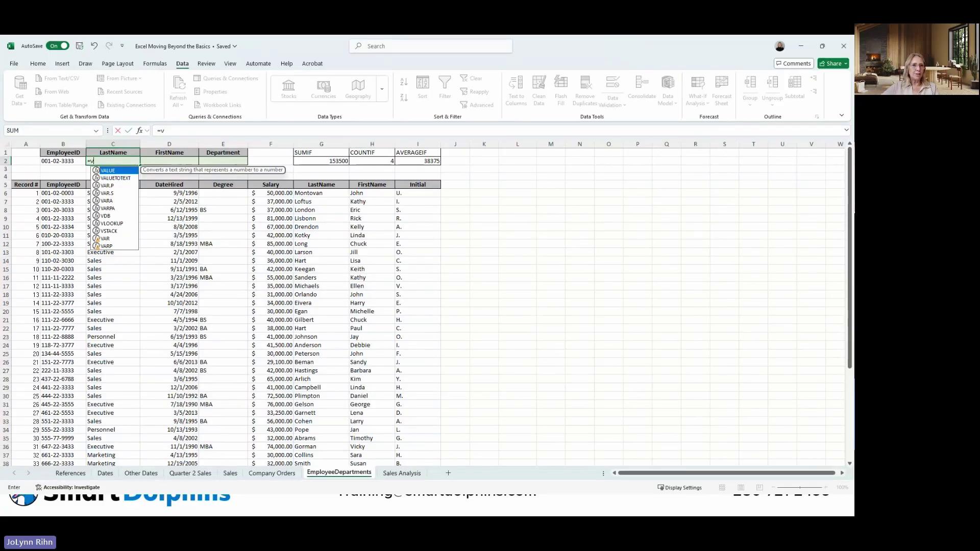
{"action": "left_click", "coordinate": [113, 295]}
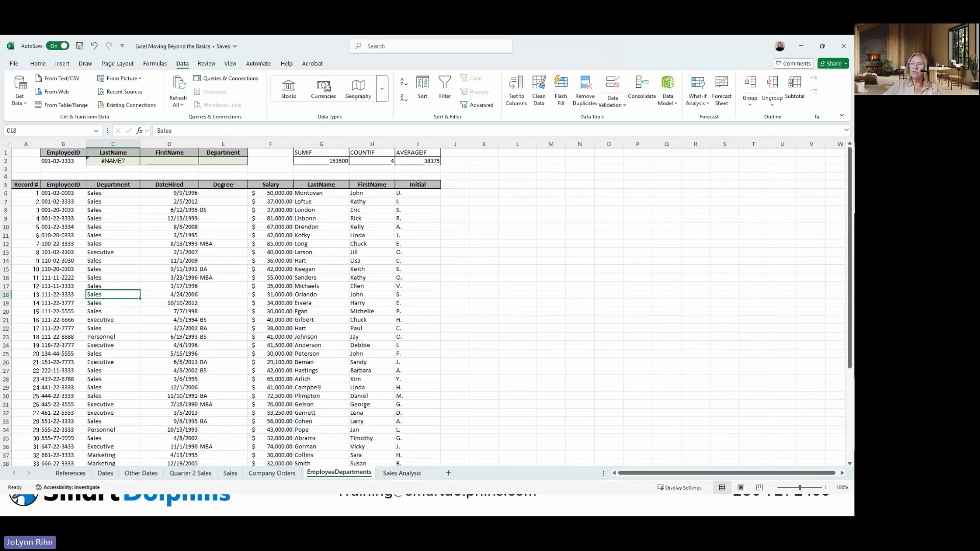
{"action": "left_click", "coordinate": [173, 131]}
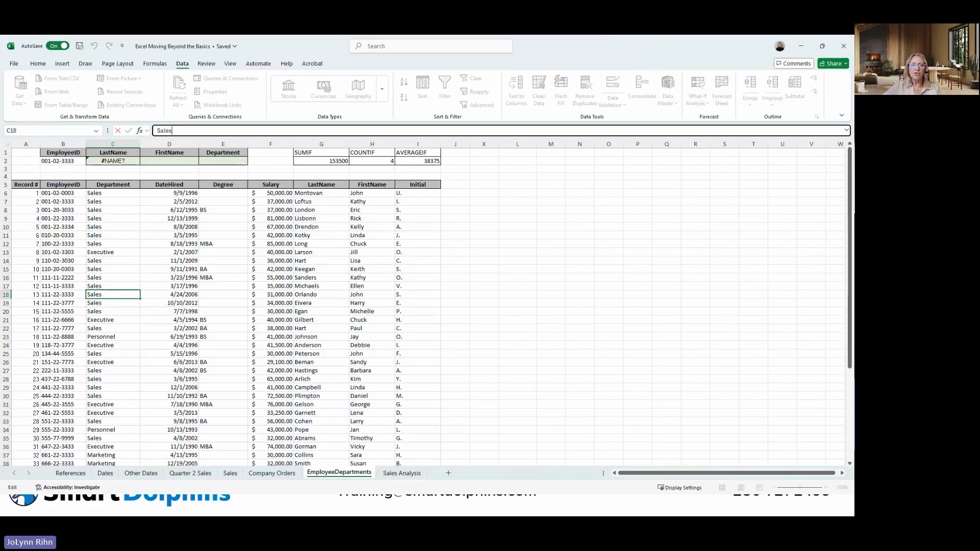
{"action": "key", "text": "Return"}
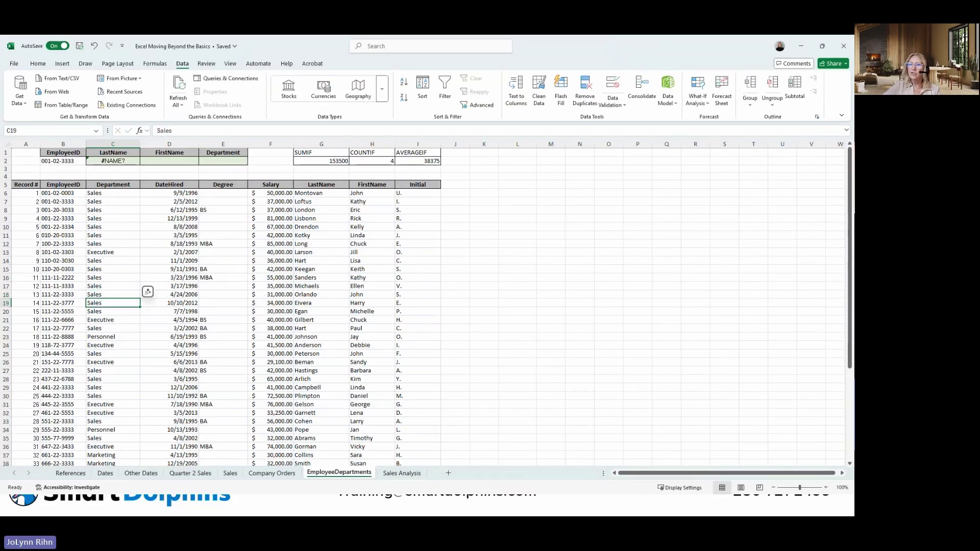
{"action": "left_click_drag", "start_coordinate": [223, 202], "coordinate": [223, 194]}
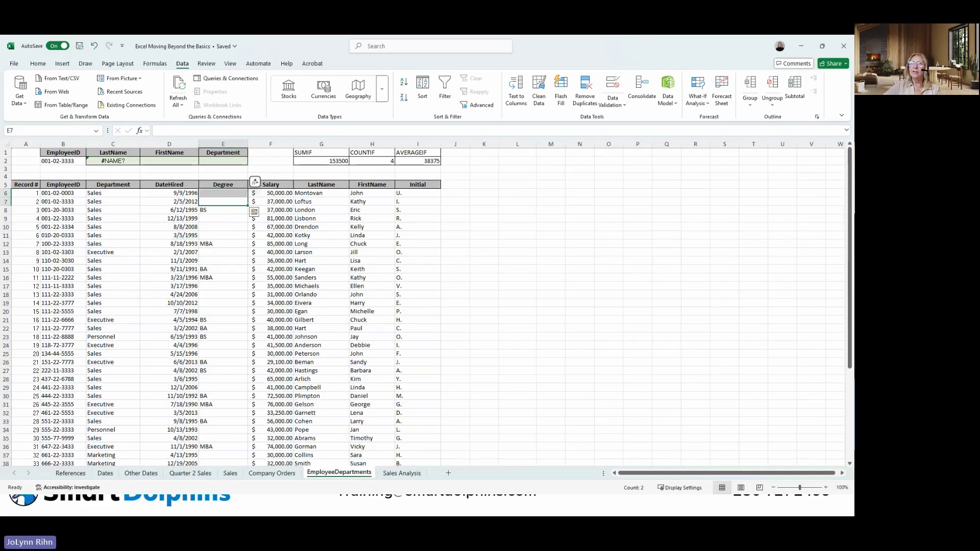
{"action": "left_click", "coordinate": [169, 185]}
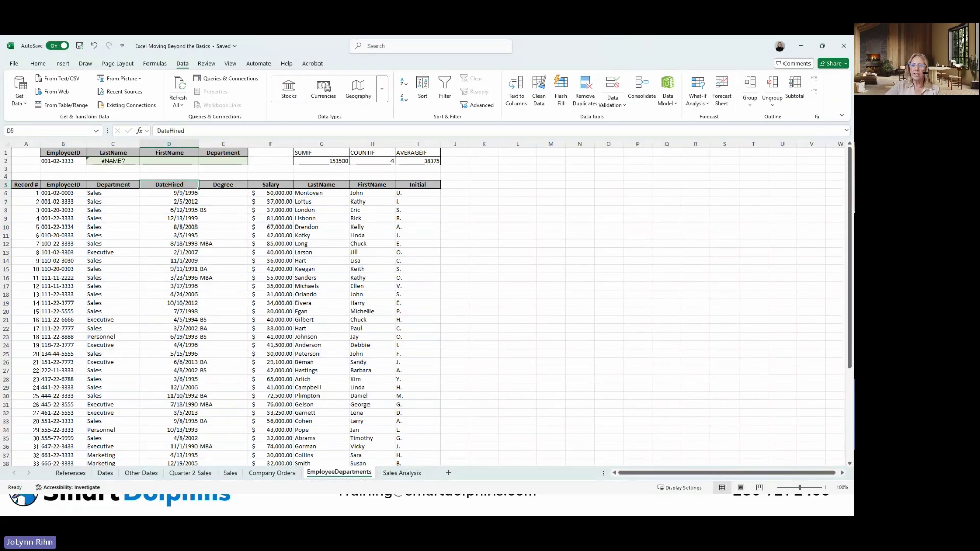
{"action": "key", "text": "Up"}
{"action": "key", "text": "Up"}
{"action": "key", "text": "Up"}
{"action": "key", "text": "Left"}
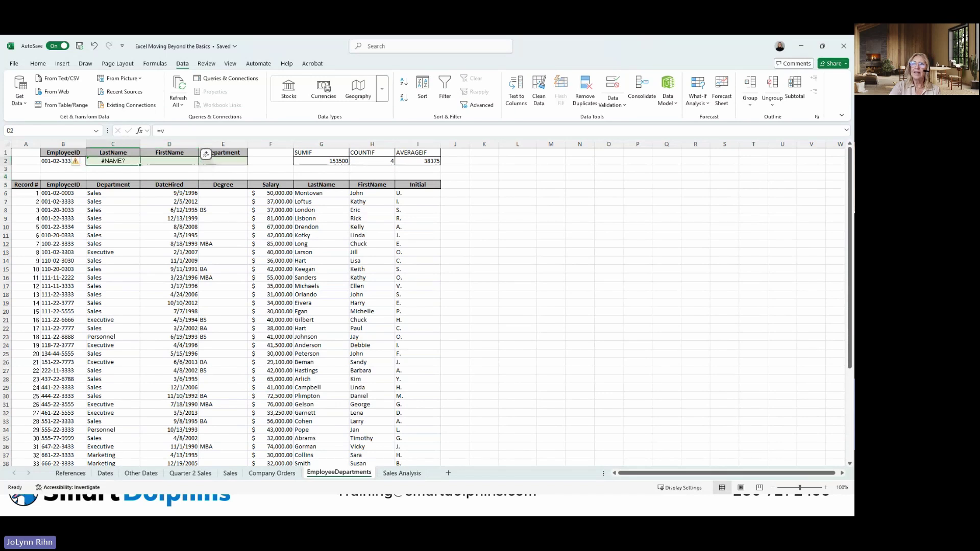
Start a VLOOKUP formula in C2 with the employee ID cell B2 as the lookup value.
{"action": "type", "text": "=v"}
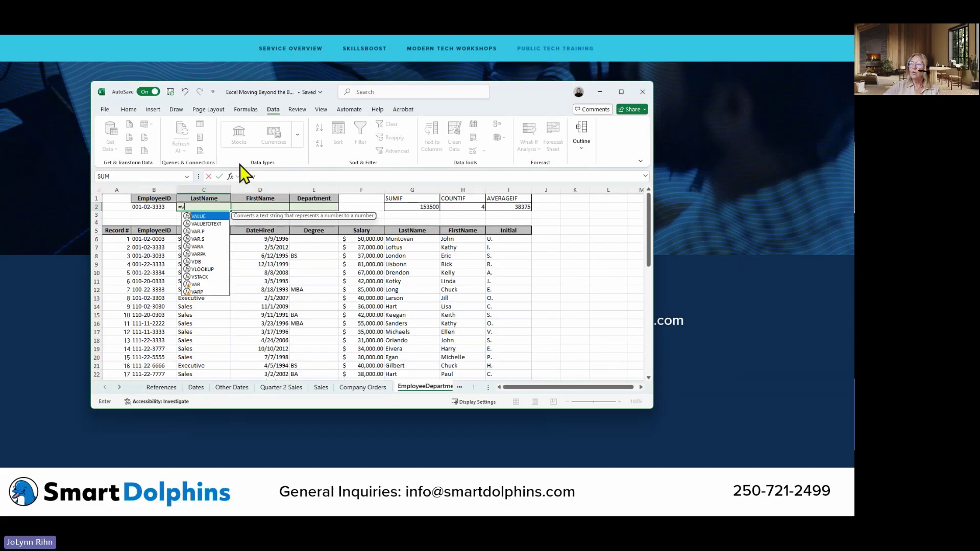
{"action": "double_click", "coordinate": [521, 95]}
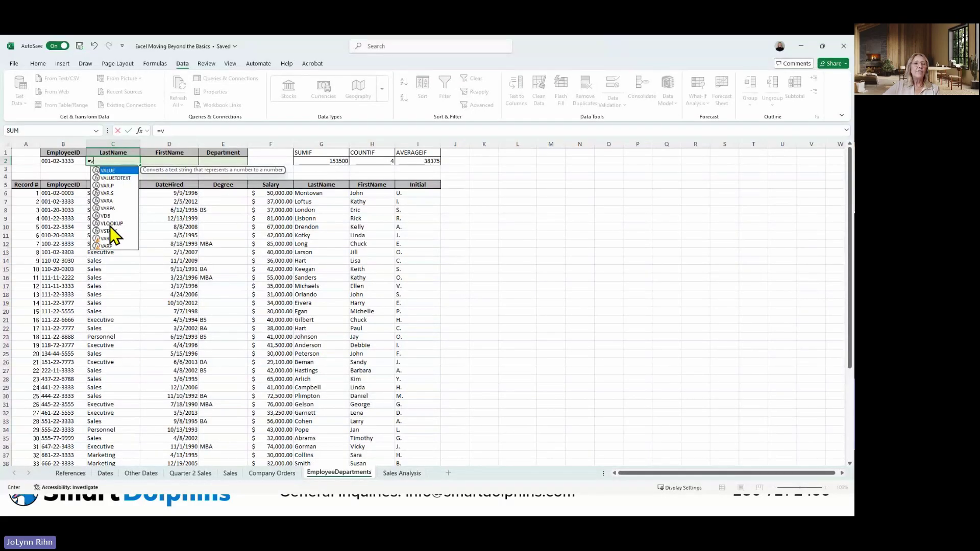
{"action": "double_click", "coordinate": [110, 225]}
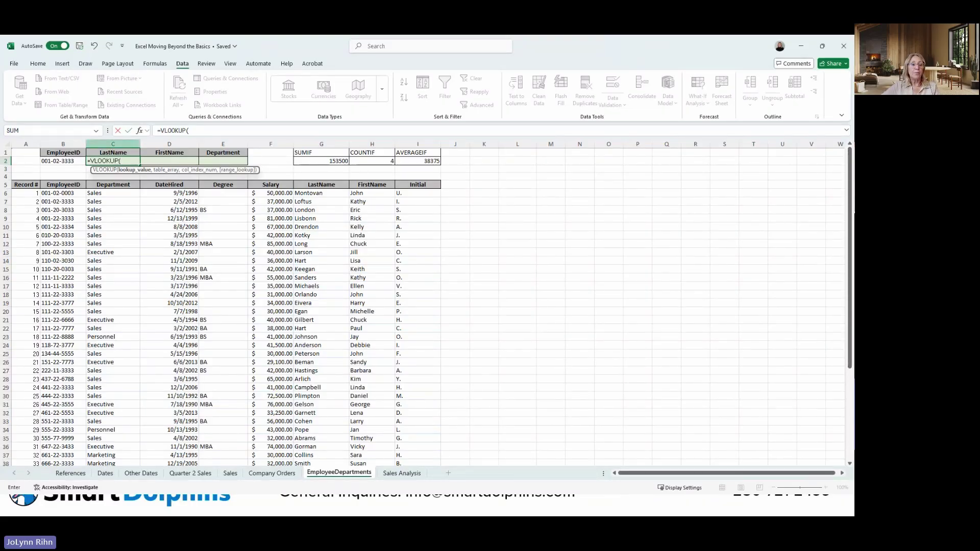
{"action": "type", "text": "b2"}
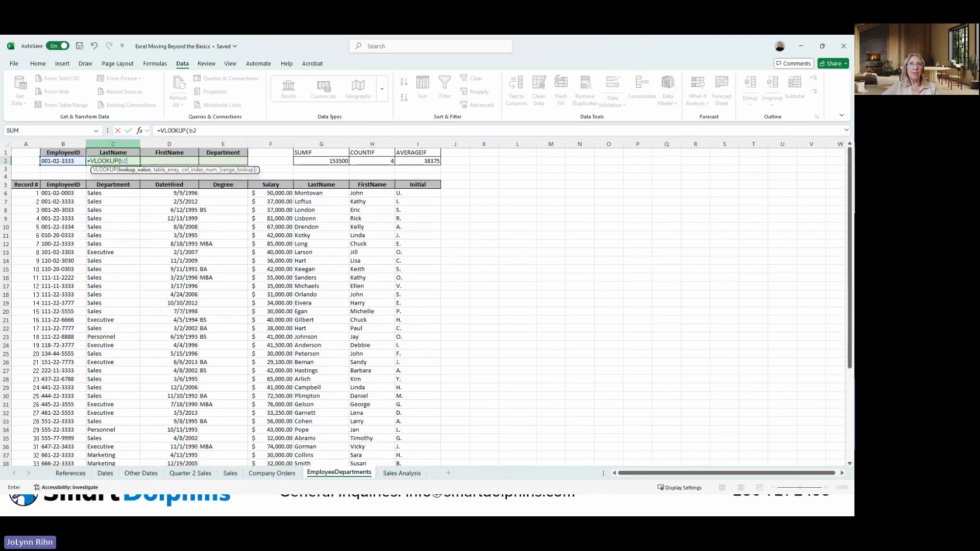
{"action": "key", "text": "Return"}
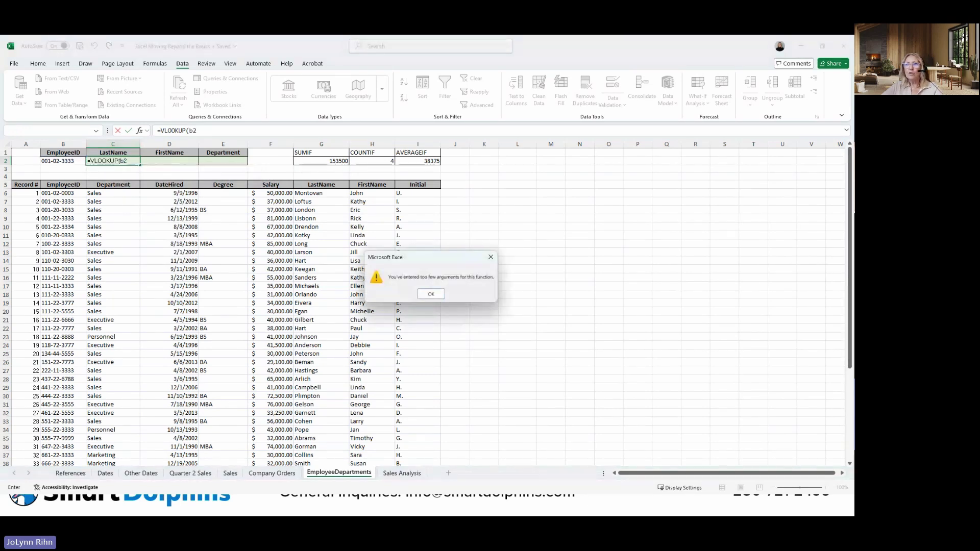
{"action": "key", "text": "Return"}
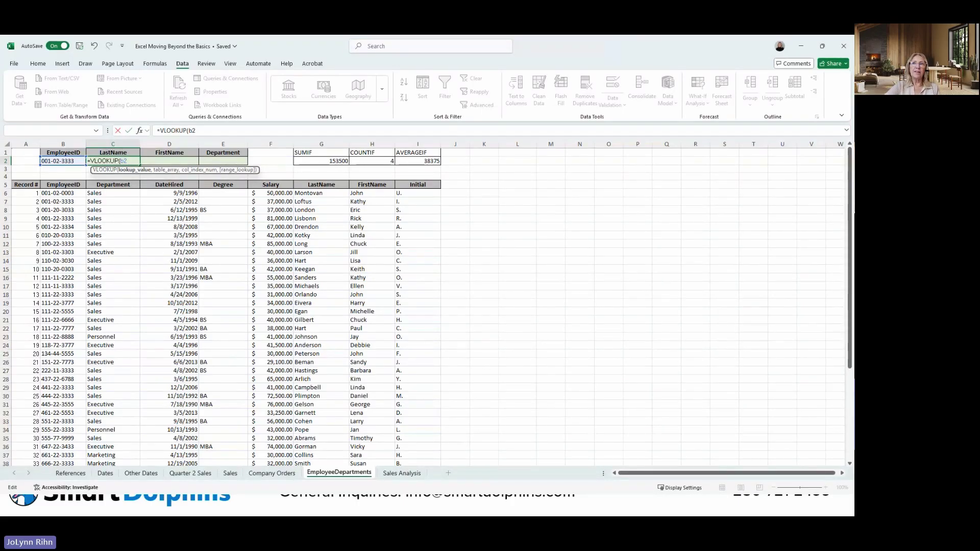
{"action": "type", "text": ","}
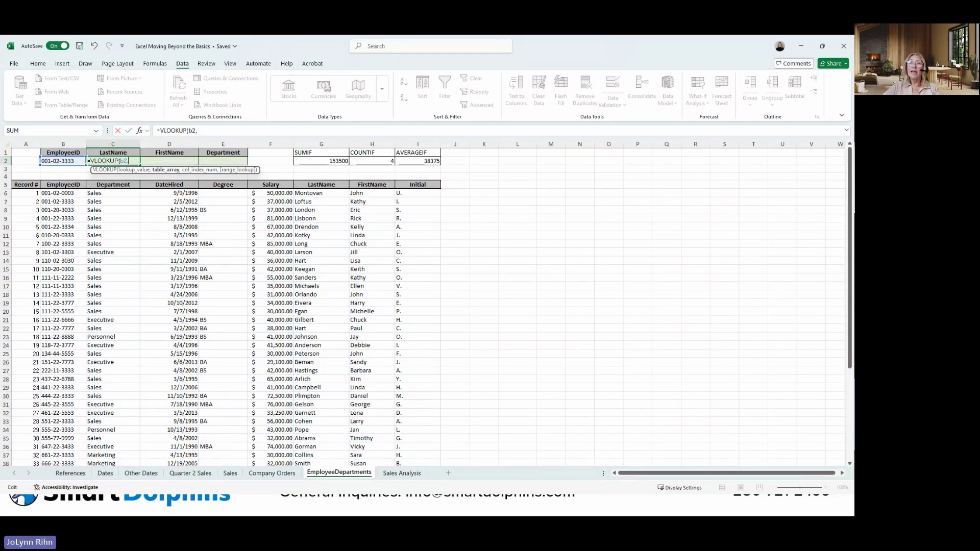
Set the VLOOKUP table array to the employee records in B6:I52.
{"action": "left_click", "coordinate": [223, 328]}
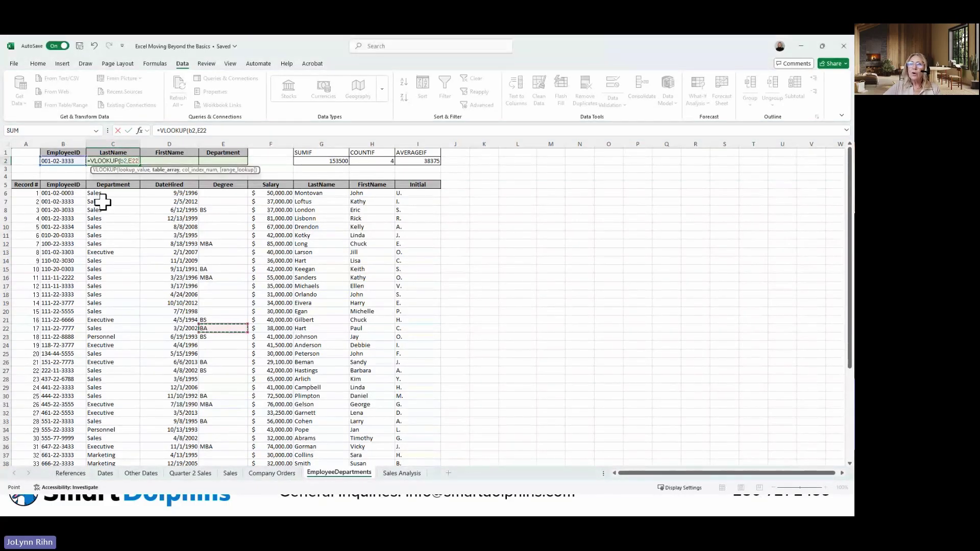
{"action": "left_click_drag", "start_coordinate": [60, 195], "coordinate": [397, 466]}
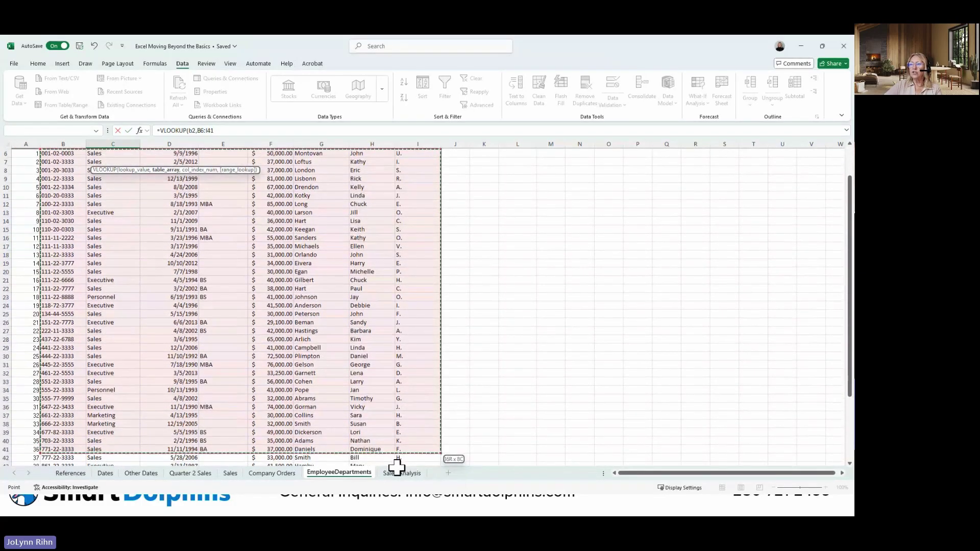
{"action": "left_click_drag", "start_coordinate": [397, 466], "coordinate": [408, 462]}
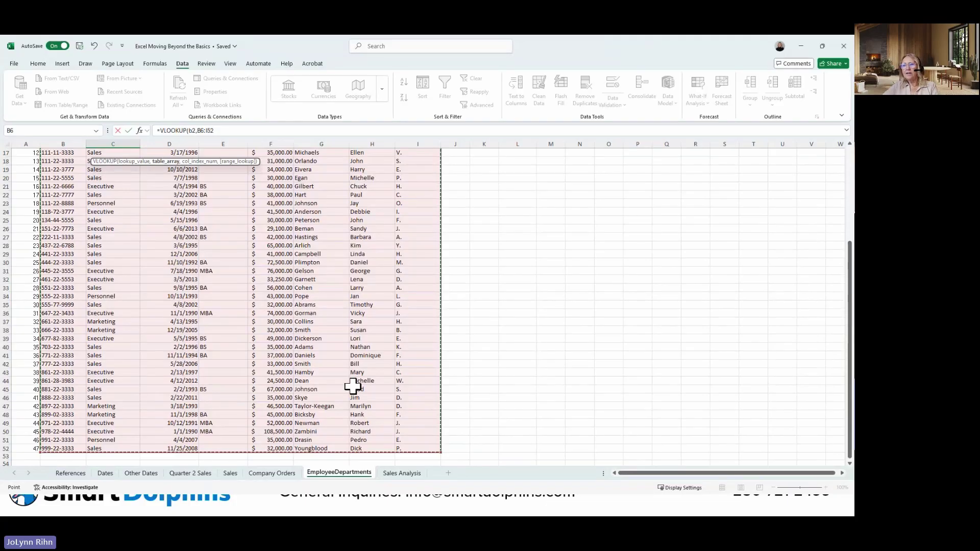
{"action": "scroll", "coordinate": [353, 387], "scroll_direction": "up", "scroll_amount": 5}
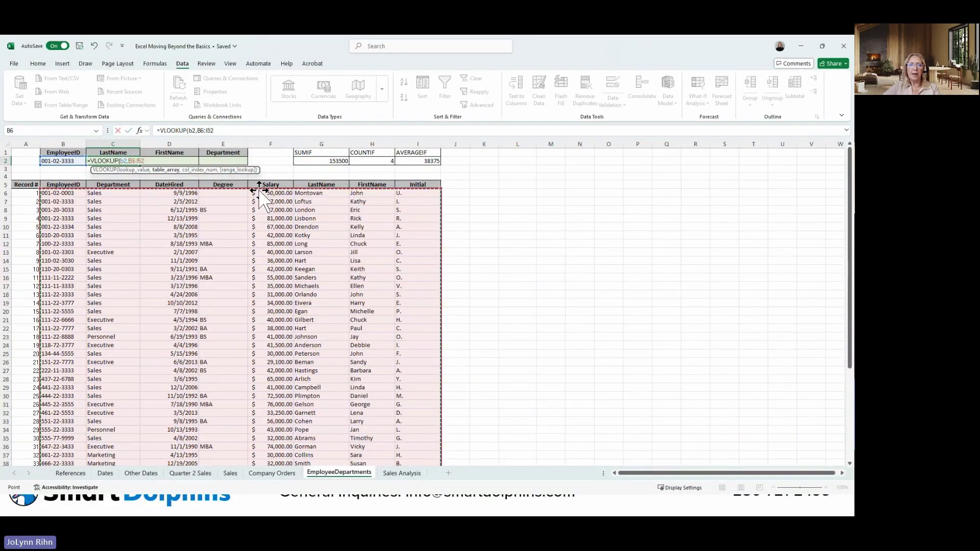
{"action": "type", "text": ","}
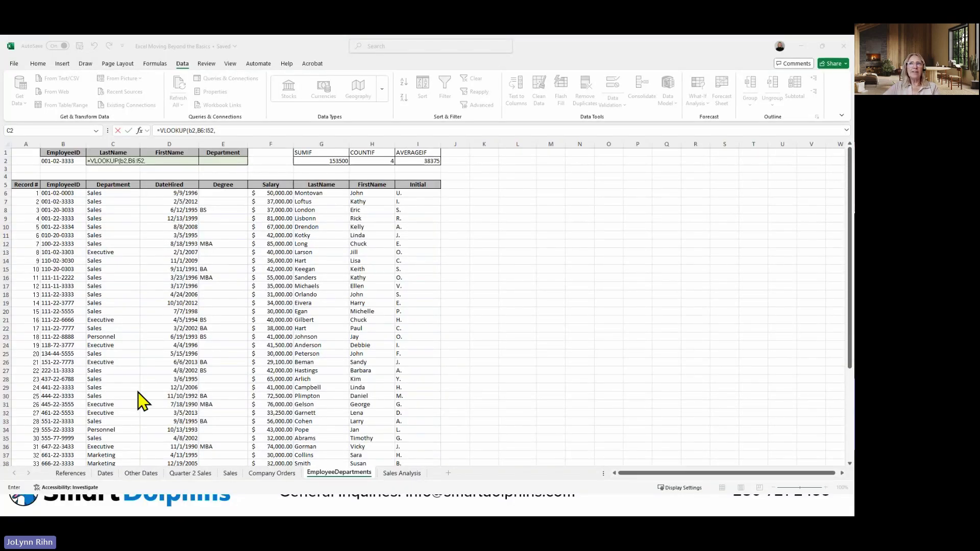
Complete the VLOOKUP formula in C2 with column index 6 to return the last name.
{"action": "left_click", "coordinate": [223, 130]}
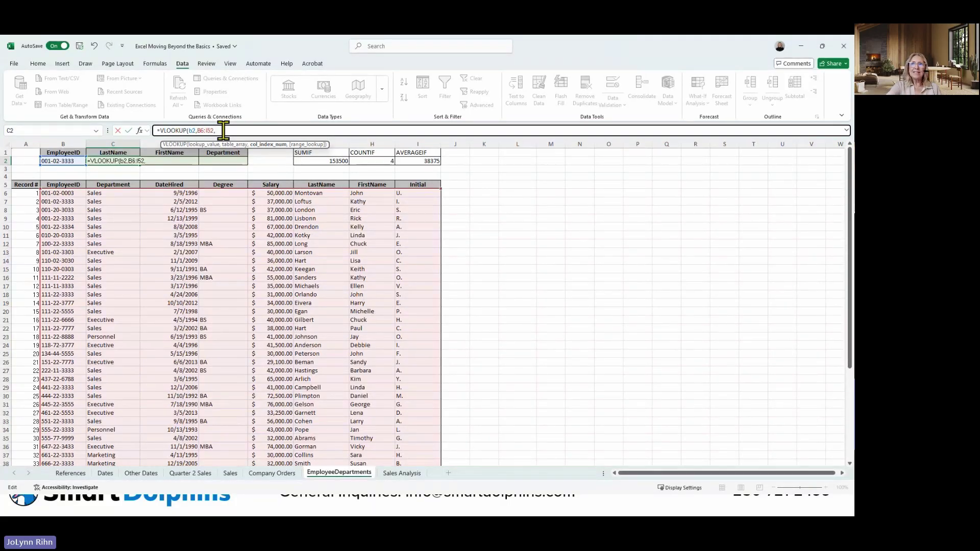
{"action": "type", "text": "6"}
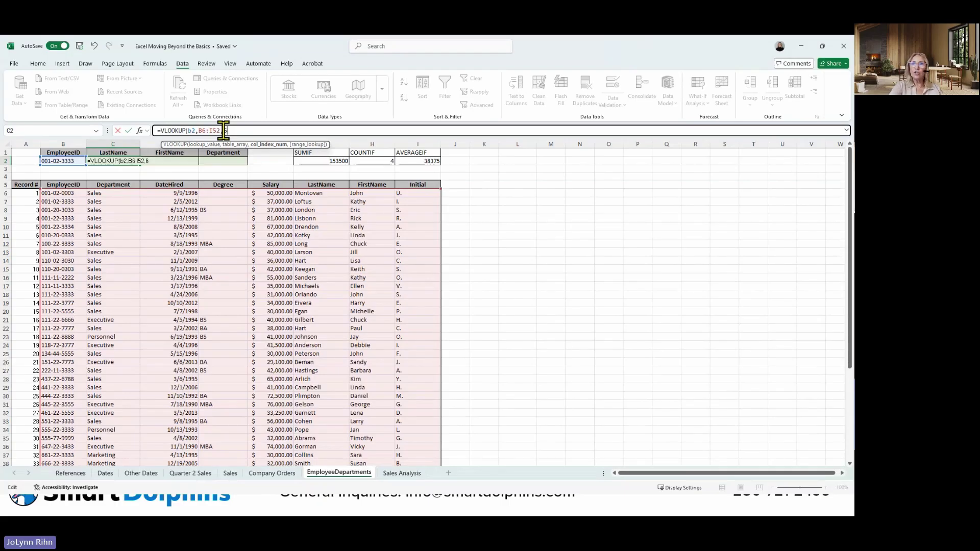
{"action": "key", "text": "ctrl+Return"}
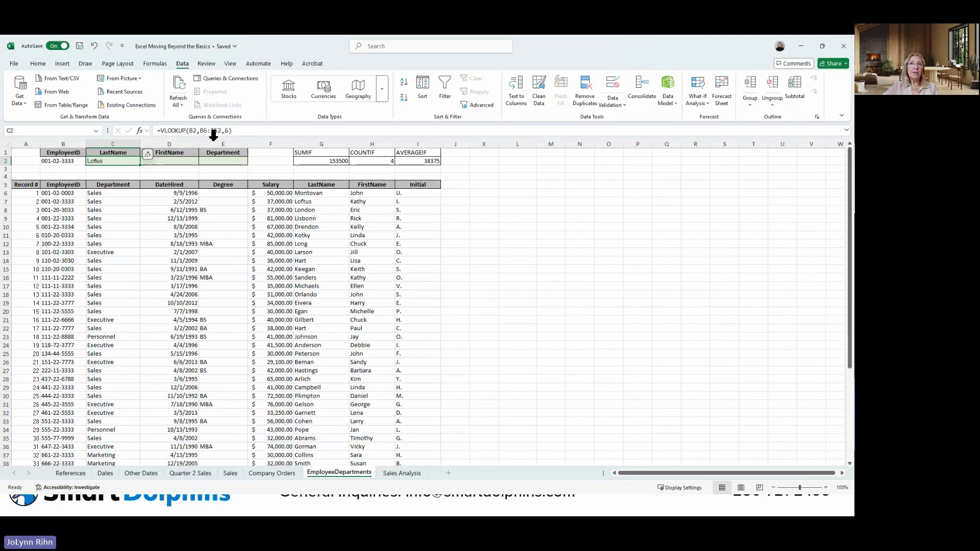
Pick record 5's employee ID in the lookup cell B2 and check the last-name formula in C2.
{"action": "left_click", "coordinate": [72, 161]}
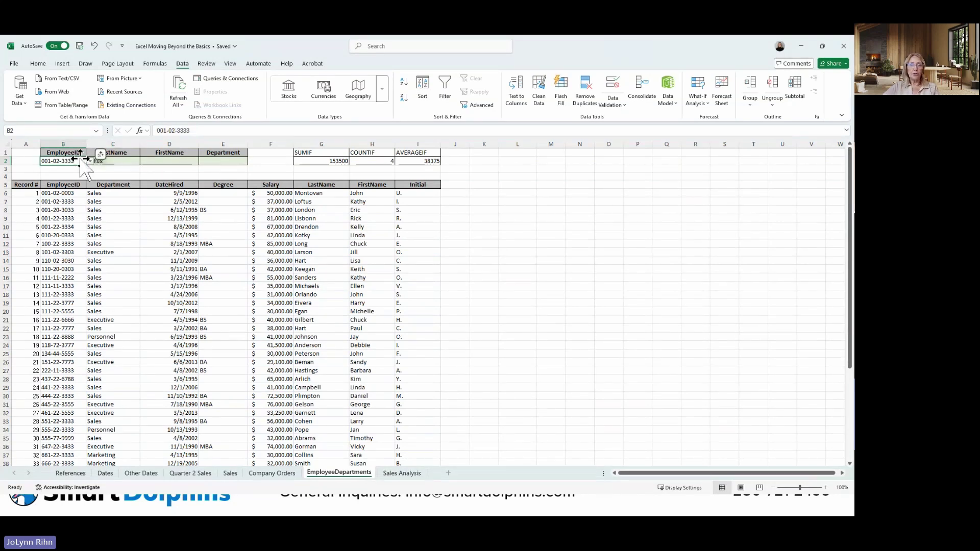
{"action": "left_click", "coordinate": [89, 162]}
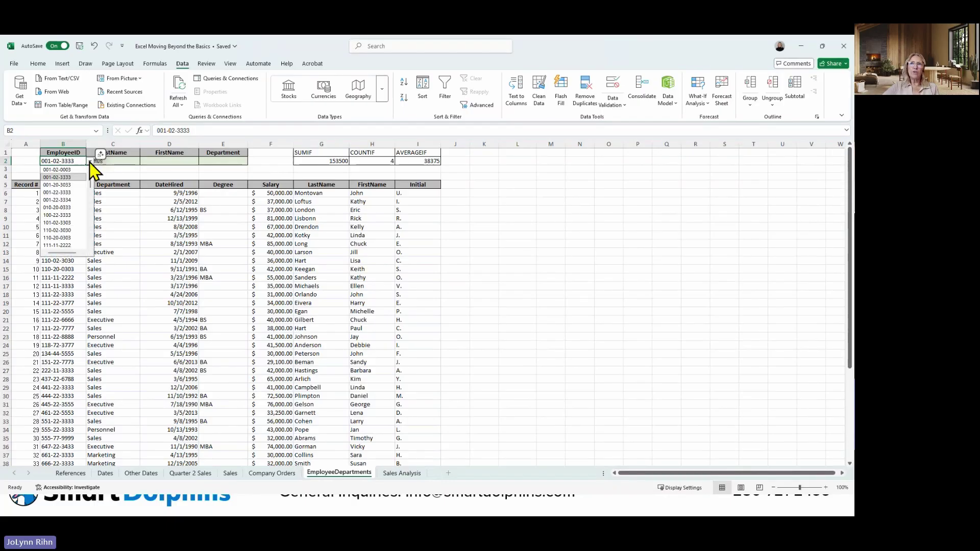
{"action": "left_click", "coordinate": [61, 199]}
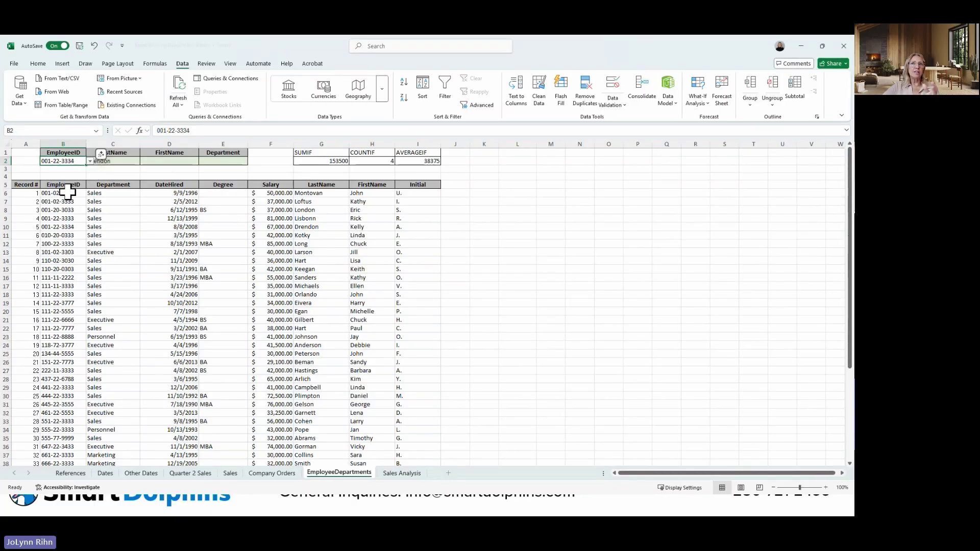
{"action": "left_click", "coordinate": [130, 161]}
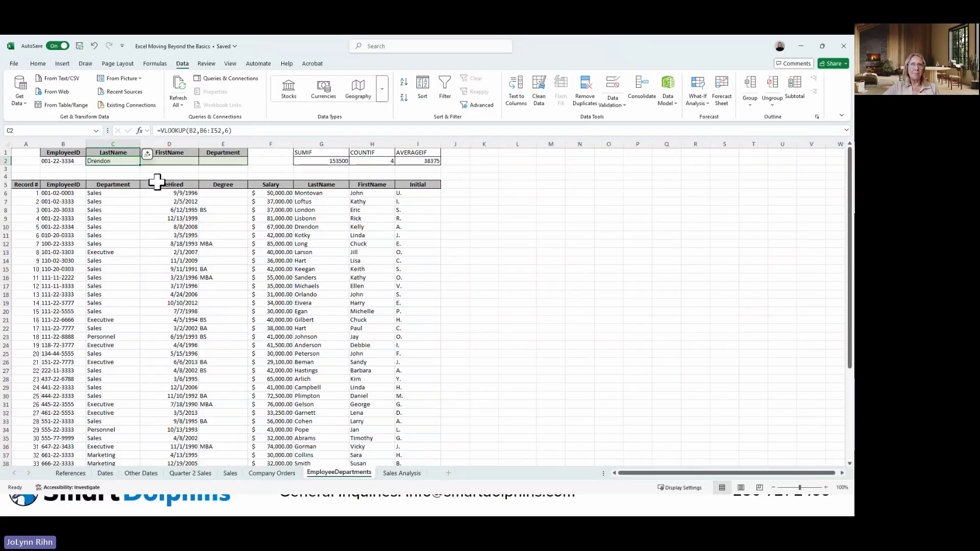
Start a VLOOKUP formula in the FirstName cell D2 with the employee ID cell B2 as the lookup value.
{"action": "left_click", "coordinate": [178, 160]}
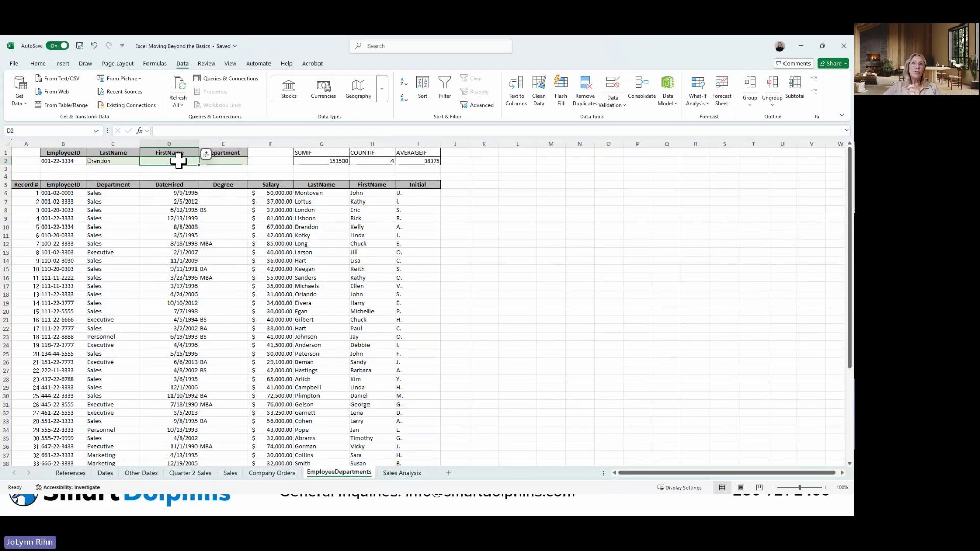
{"action": "type", "text": "="}
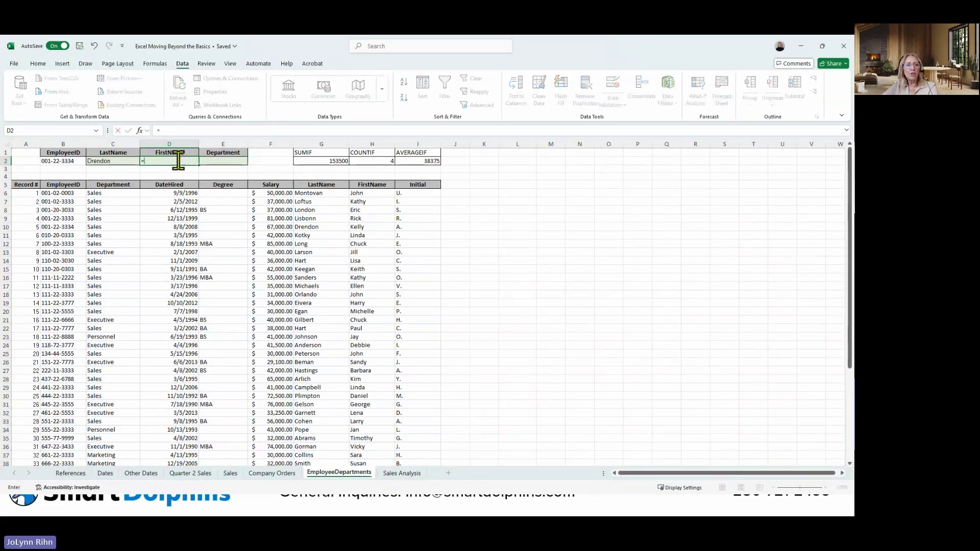
{"action": "type", "text": "v"}
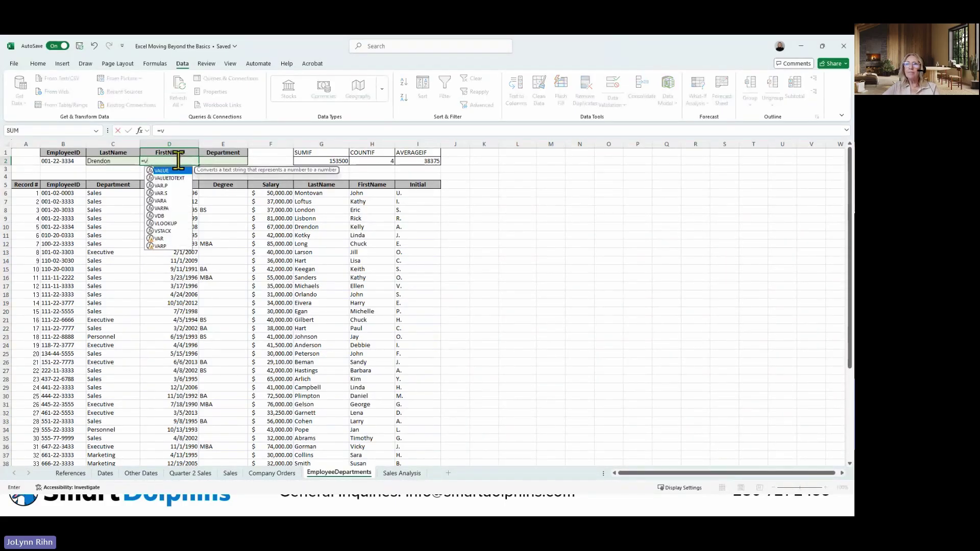
{"action": "double_click", "coordinate": [169, 224]}
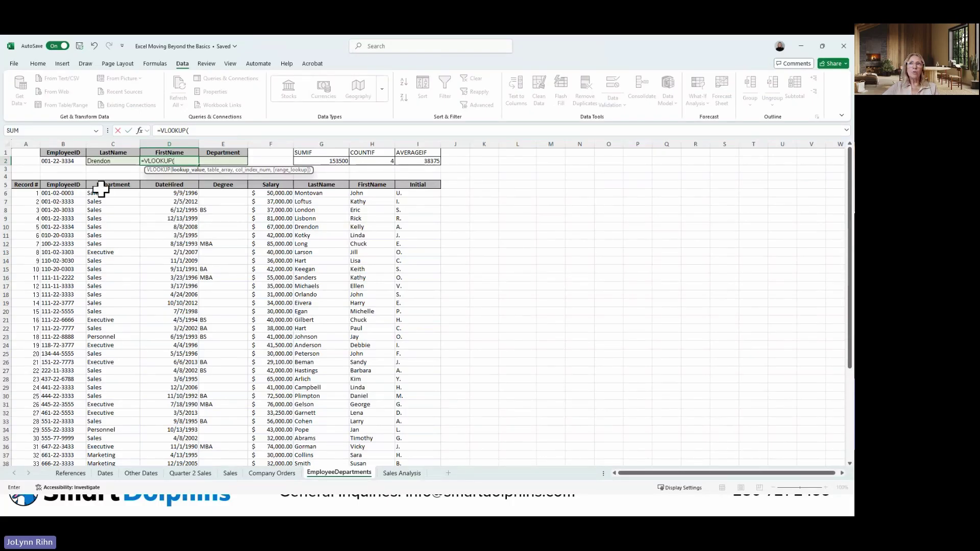
{"action": "left_click", "coordinate": [67, 161]}
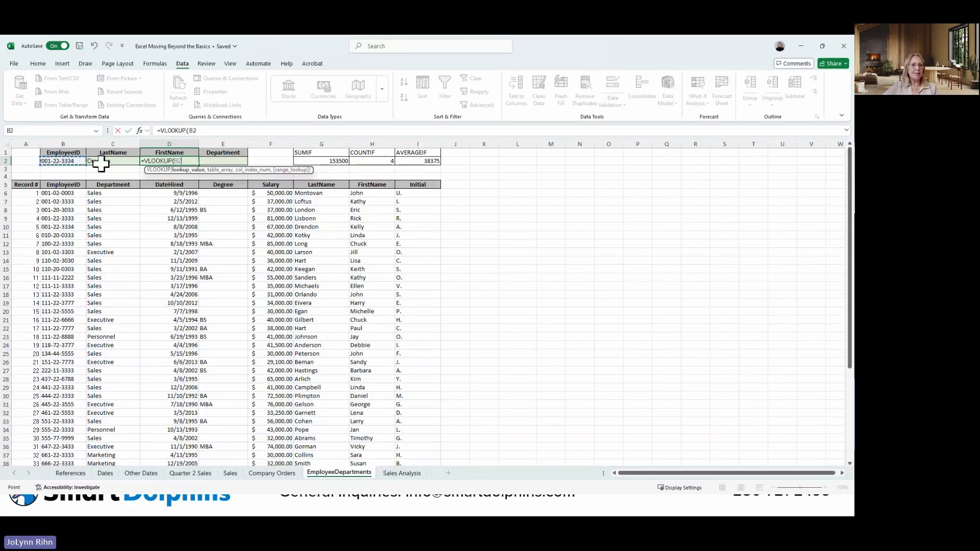
{"action": "type", "text": ","}
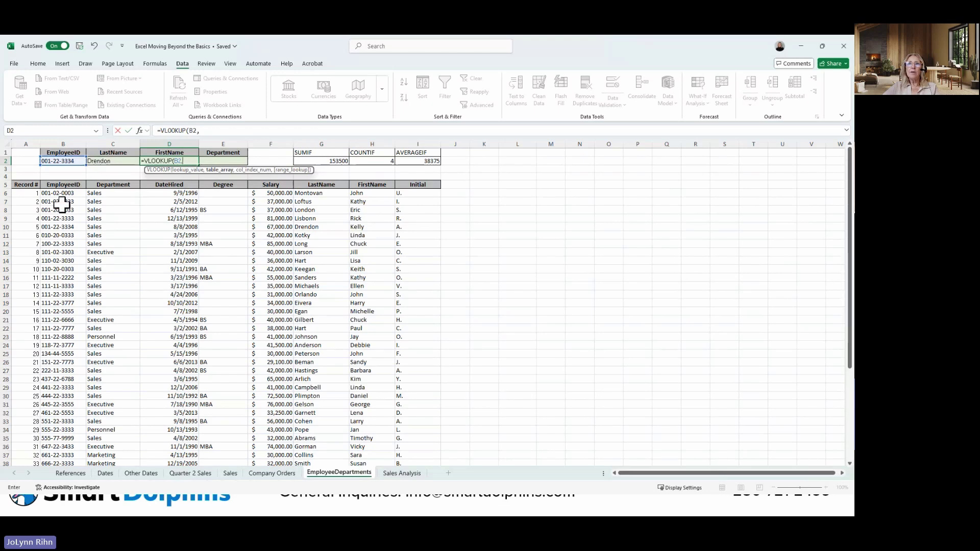
Complete the D2 VLOOKUP with table array B6:I52 and column index 7 to return the first name.
{"action": "mouse_move", "coordinate": [63, 194]}
{"action": "left_mouse_down"}
{"action": "mouse_move", "coordinate": [197, 346]}
{"action": "mouse_move", "coordinate": [230, 408]}
{"action": "mouse_move", "coordinate": [385, 468]}
{"action": "mouse_move", "coordinate": [403, 470]}
{"action": "mouse_move", "coordinate": [405, 452]}
{"action": "left_mouse_up"}
{"action": "scroll", "coordinate": [252, 400], "scroll_direction": "up", "scroll_amount": 5}
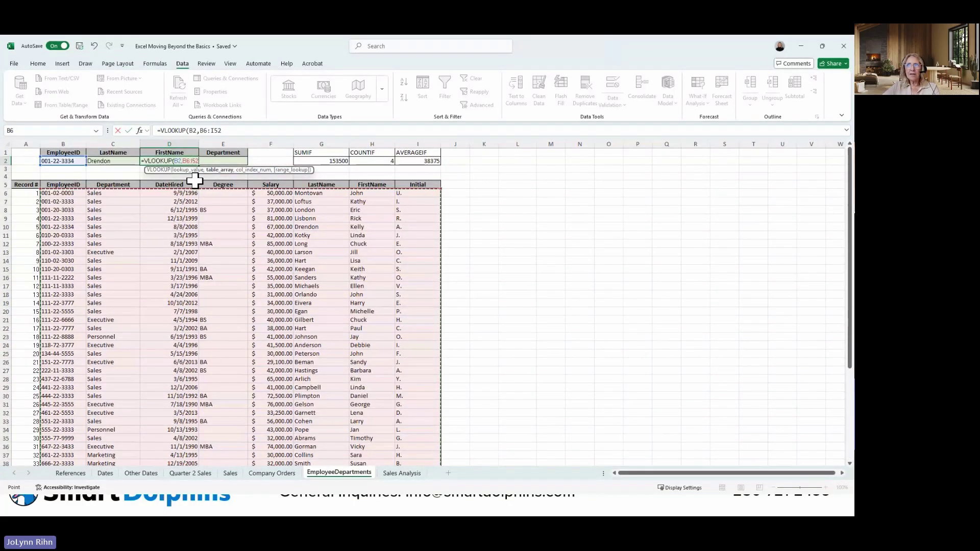
{"action": "type", "text": ",7"}
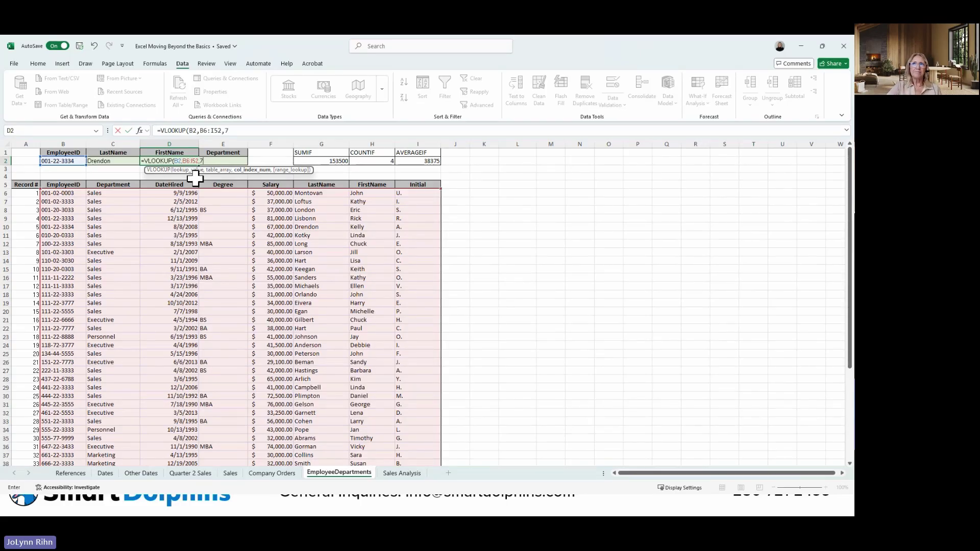
{"action": "key", "text": "Return"}
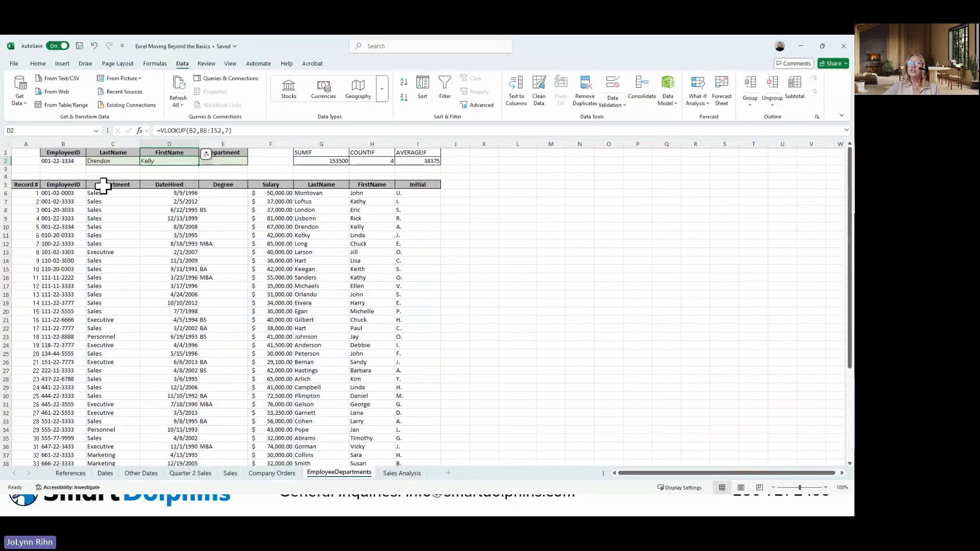
Copy the Department through Initial column headers in C5:I5 to the blank area starting at L1.
{"action": "left_click_drag", "start_coordinate": [103, 185], "coordinate": [428, 184]}
{"action": "key", "text": "ctrl+c"}
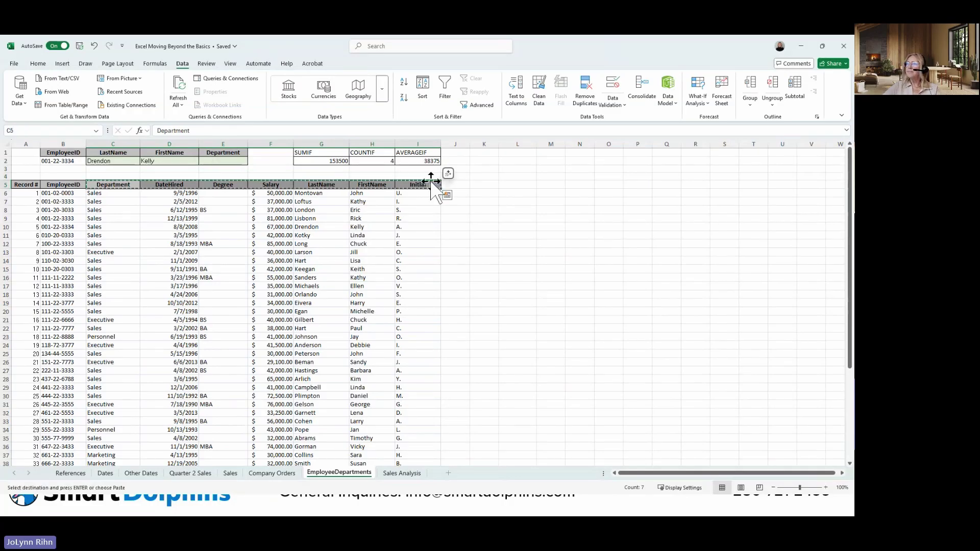
{"action": "left_click", "coordinate": [529, 152]}
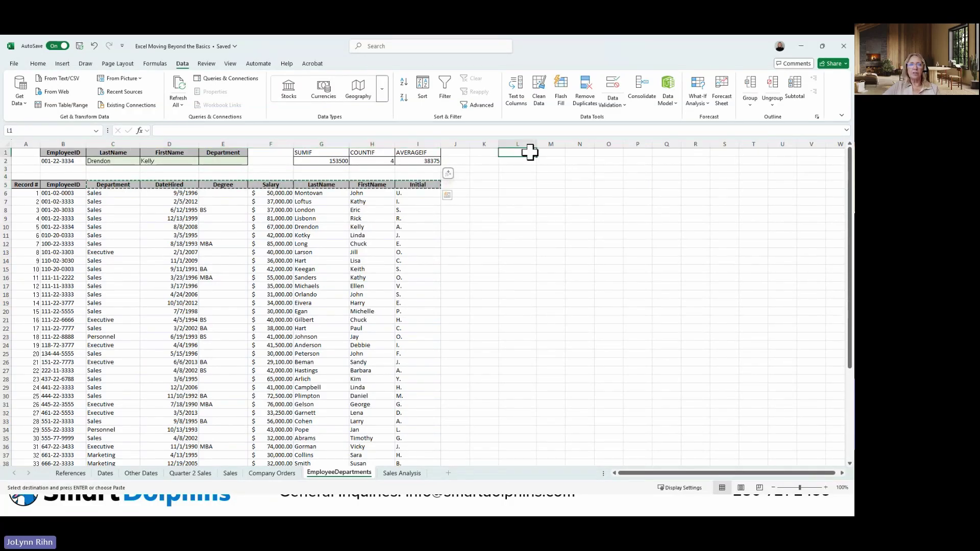
{"action": "key", "text": "ctrl+v"}
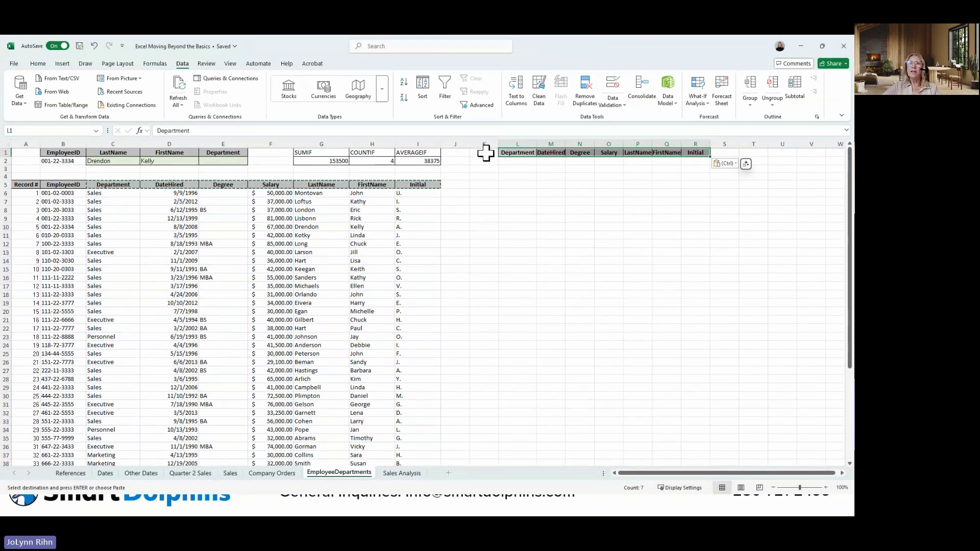
Copy the EmployeeID header from B5 into K1, in front of the copied headers.
{"action": "left_click", "coordinate": [67, 184]}
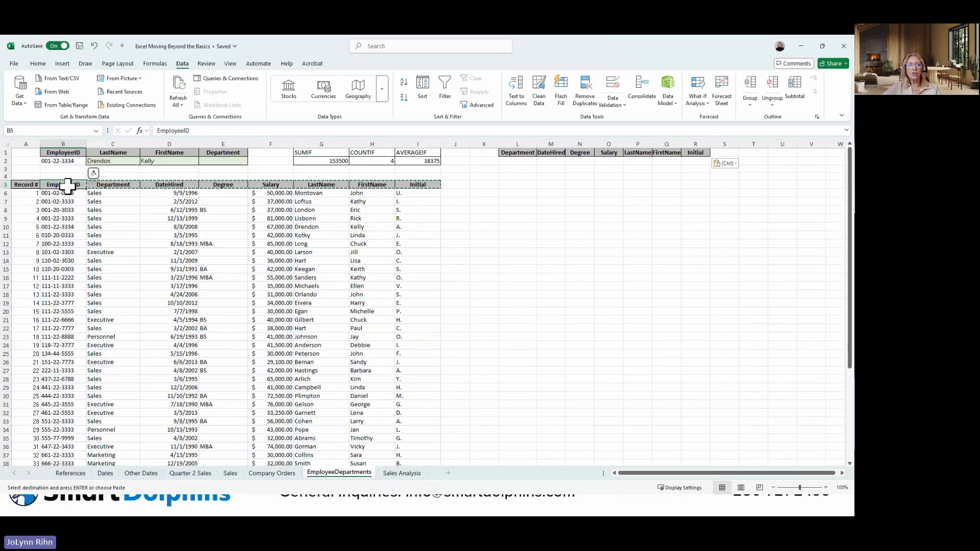
{"action": "key", "text": "ctrl+c"}
{"action": "left_click", "coordinate": [480, 153]}
{"action": "key", "text": "ctrl+v"}
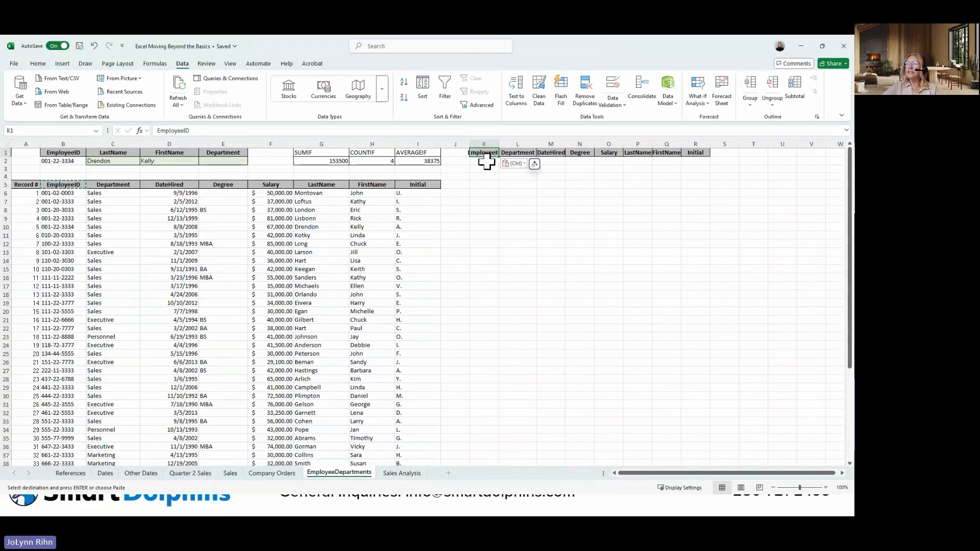
Widen columns K through R to one equal width that fits the copied headers.
{"action": "left_click", "coordinate": [485, 162]}
{"action": "double_click", "coordinate": [499, 144]}
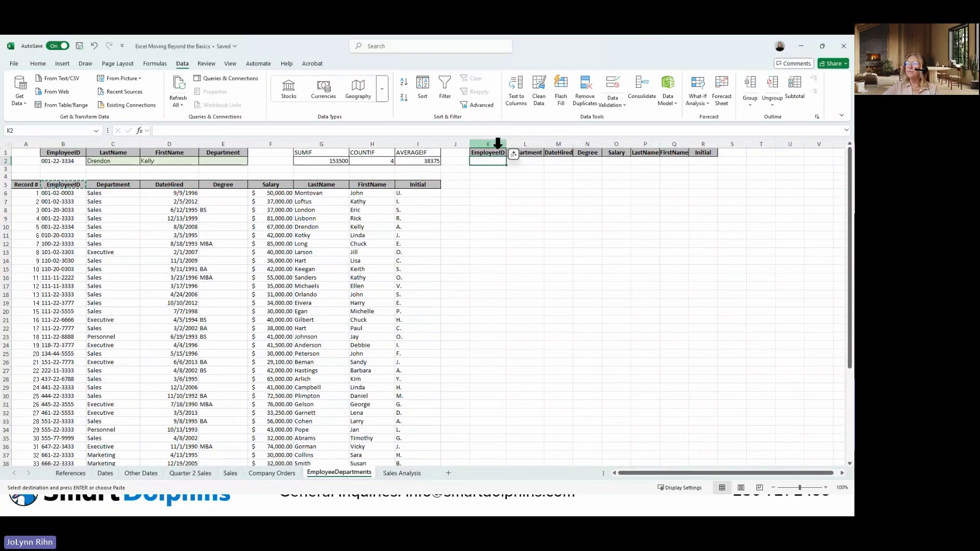
{"action": "left_click_drag", "start_coordinate": [497, 145], "coordinate": [713, 145]}
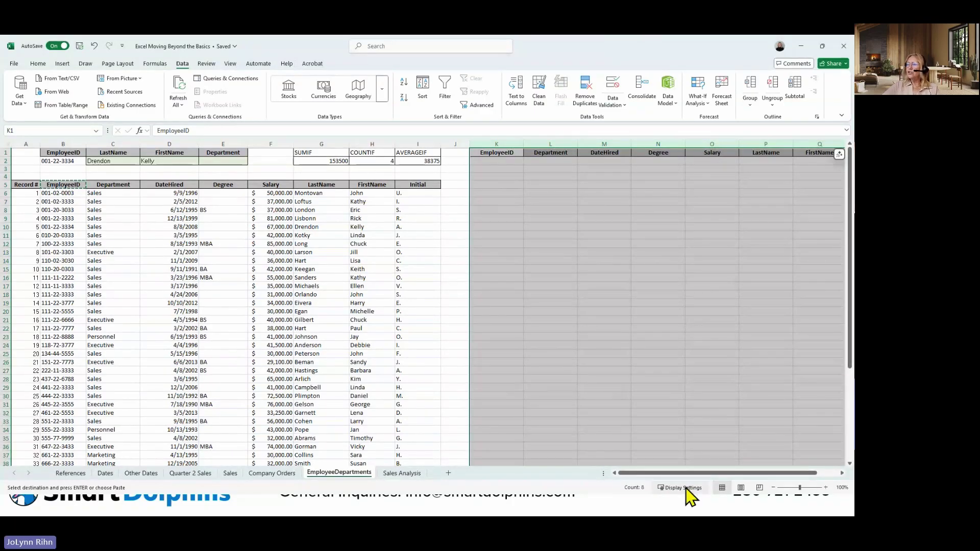
{"action": "left_click_drag", "start_coordinate": [672, 475], "coordinate": [694, 477]}
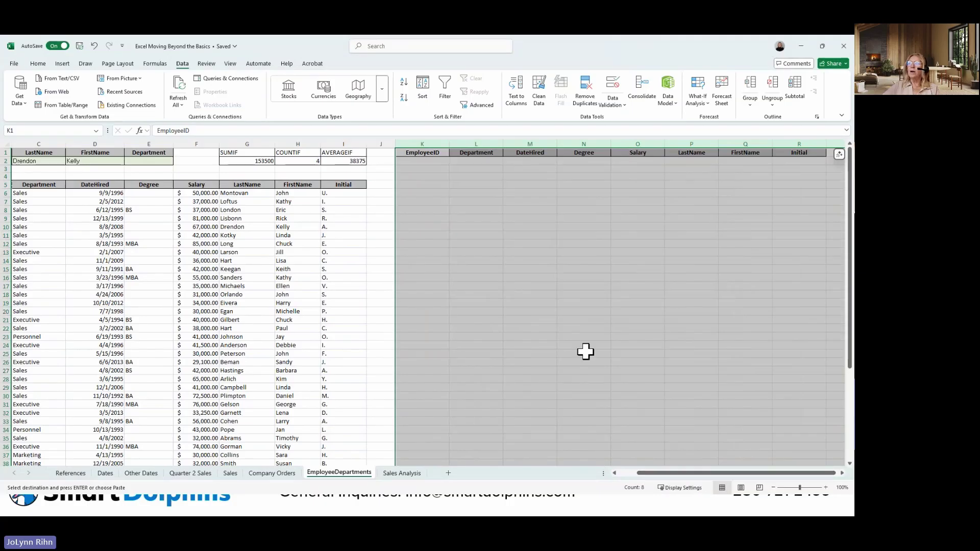
{"action": "left_click", "coordinate": [423, 161]}
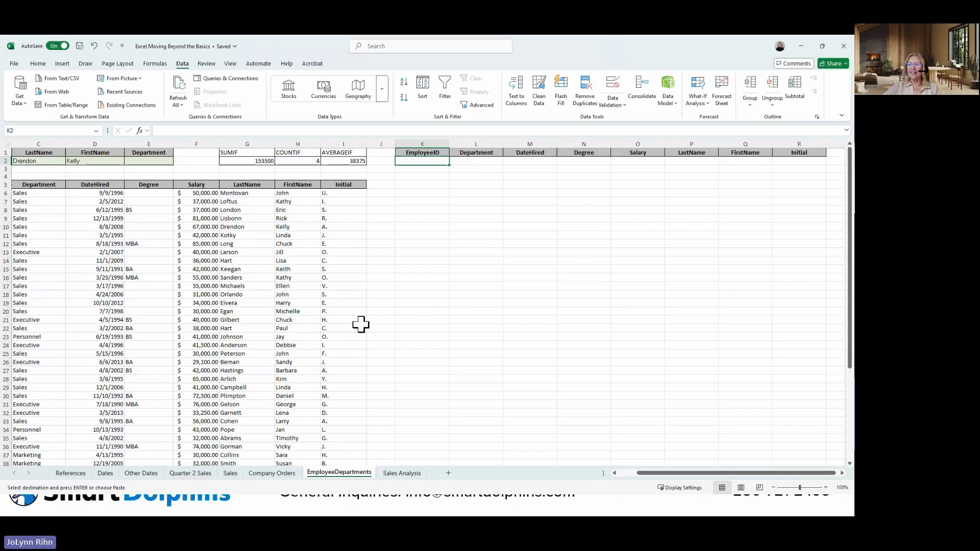
Copy record 8's employee ID from B13 into K2 under the new EmployeeID header.
{"action": "double_click", "coordinate": [615, 474]}
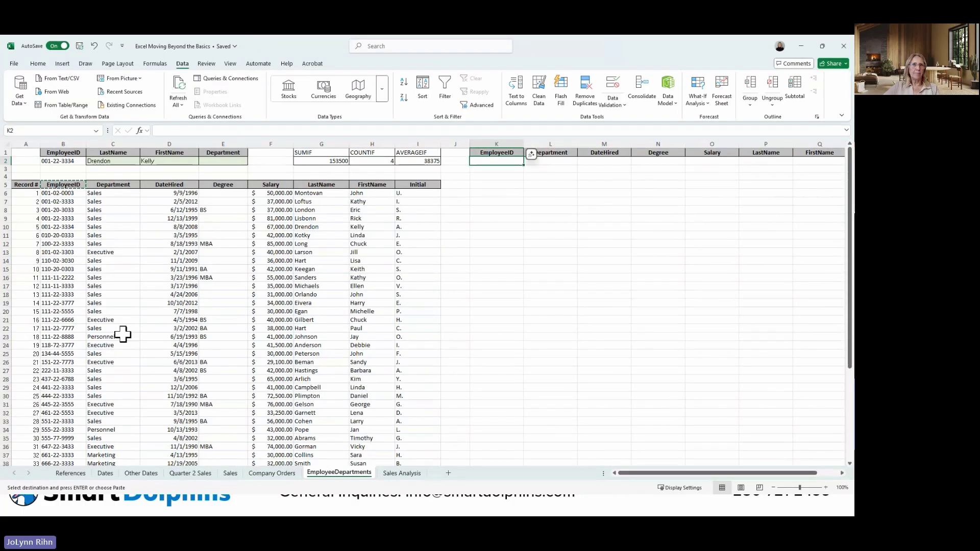
{"action": "left_click", "coordinate": [64, 252]}
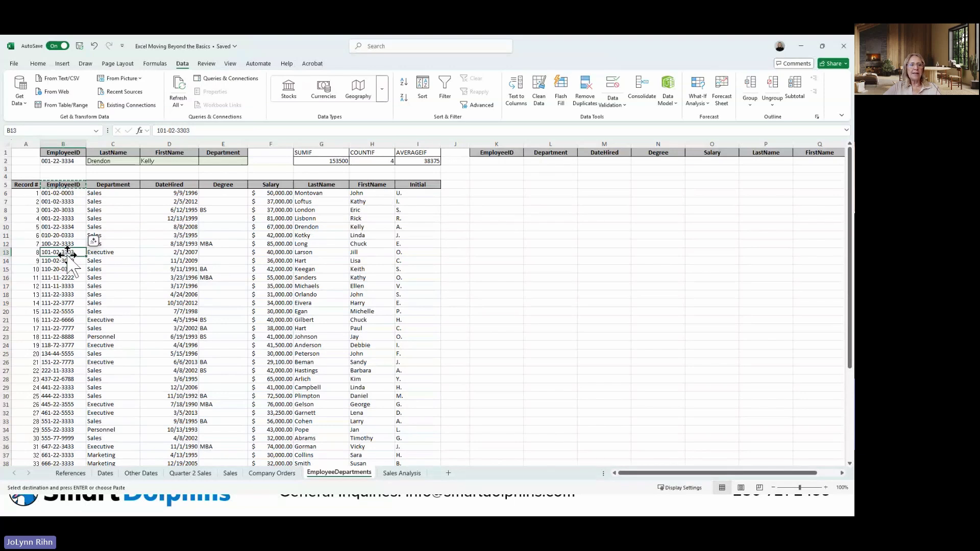
{"action": "key", "text": "ctrl+c"}
{"action": "left_click", "coordinate": [498, 161]}
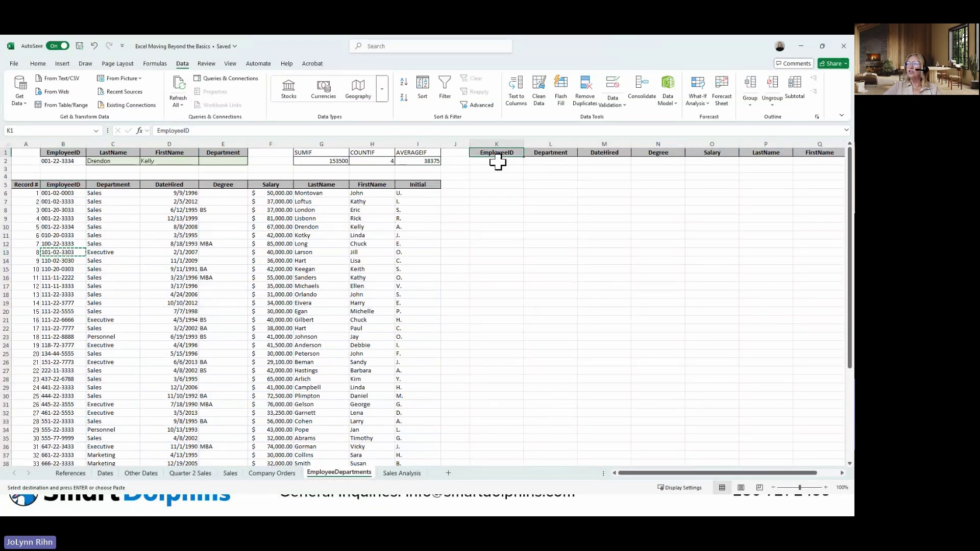
{"action": "key", "text": "ctrl+v"}
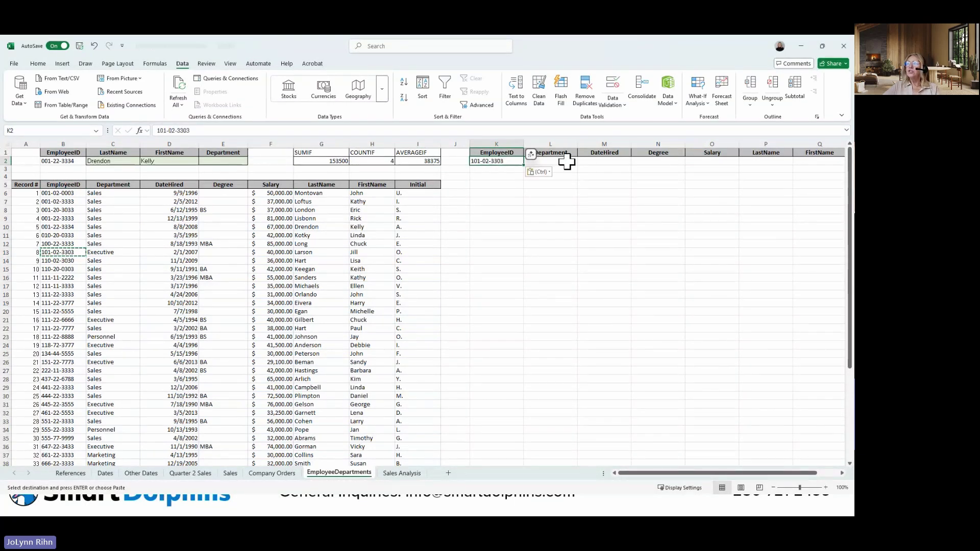
Start an XLOOKUP formula in the Department cell L2 with the employee ID cell K2 as the lookup value.
{"action": "left_click", "coordinate": [556, 161]}
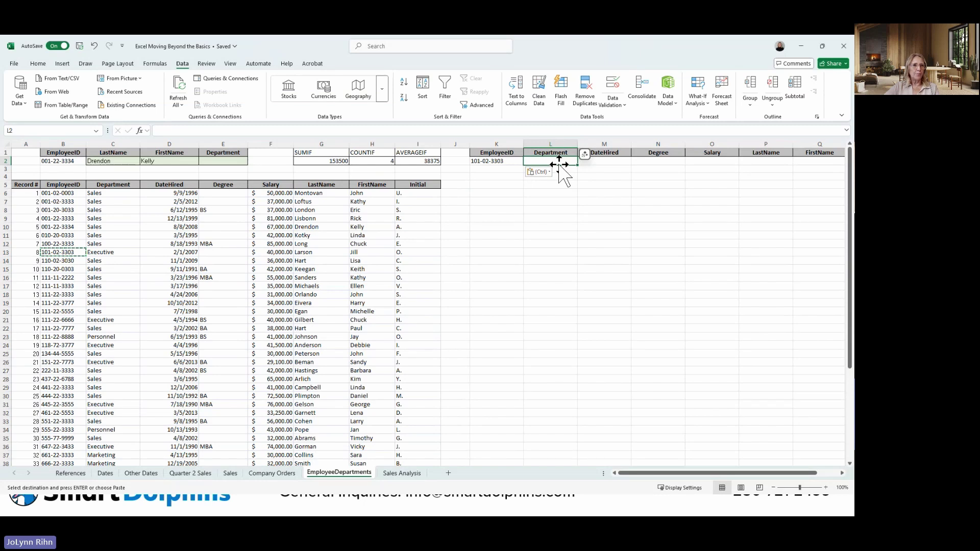
{"action": "type", "text": "="}
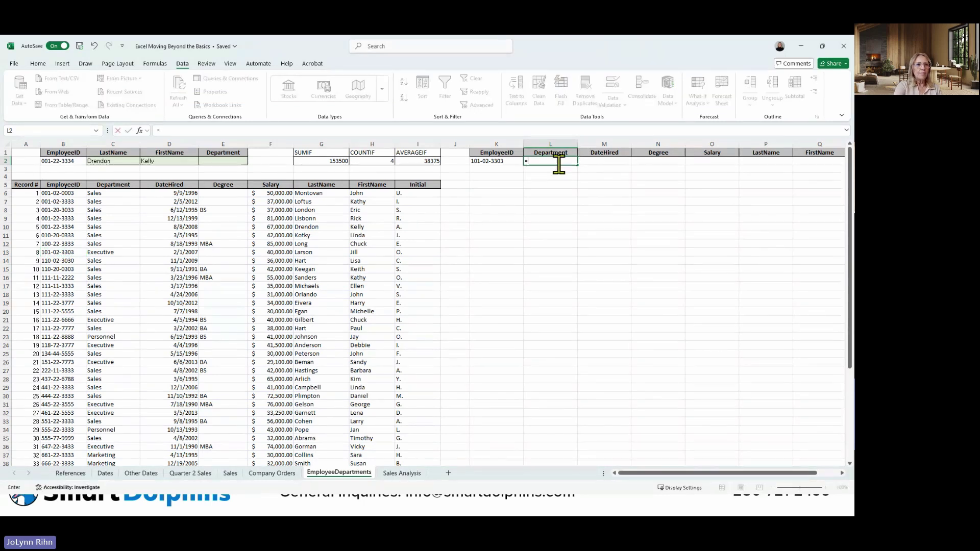
{"action": "type", "text": "x"}
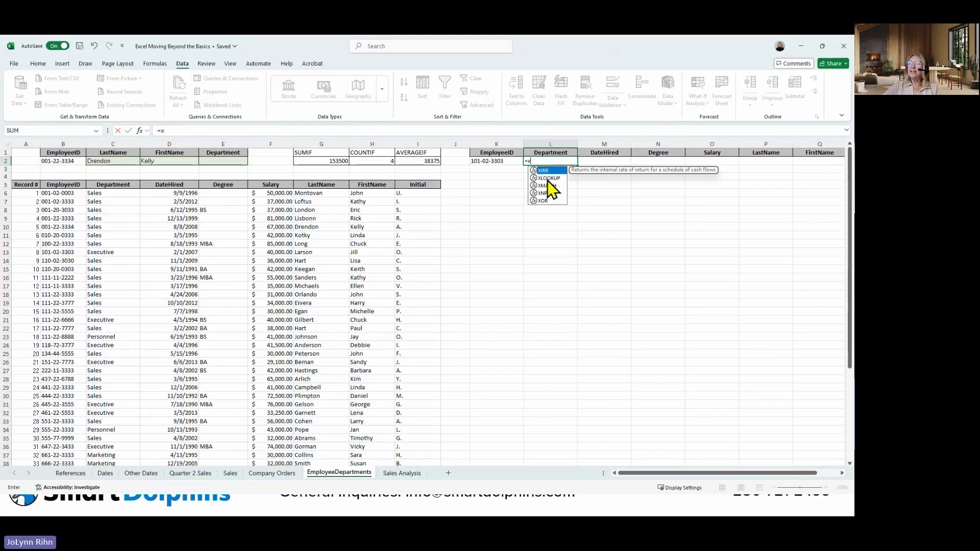
{"action": "double_click", "coordinate": [547, 178]}
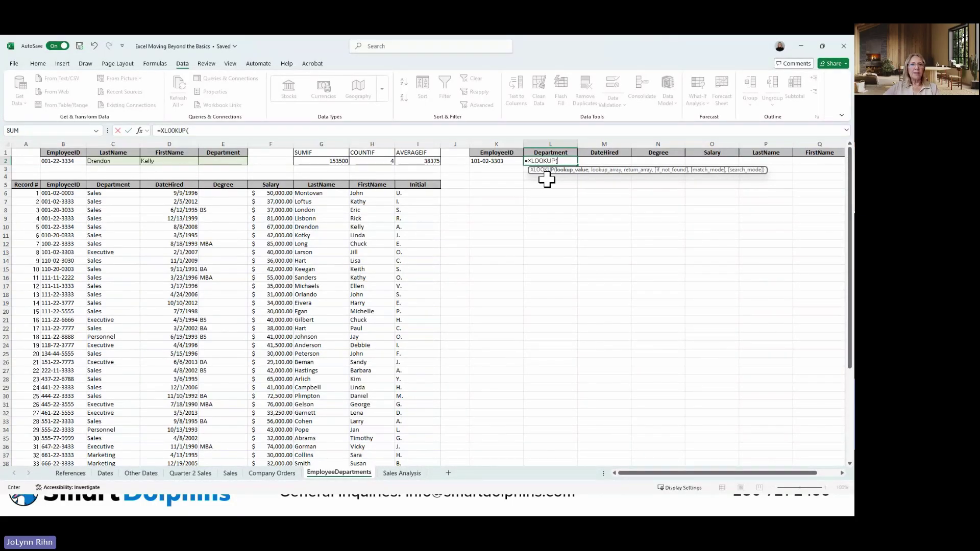
{"action": "left_click", "coordinate": [499, 161]}
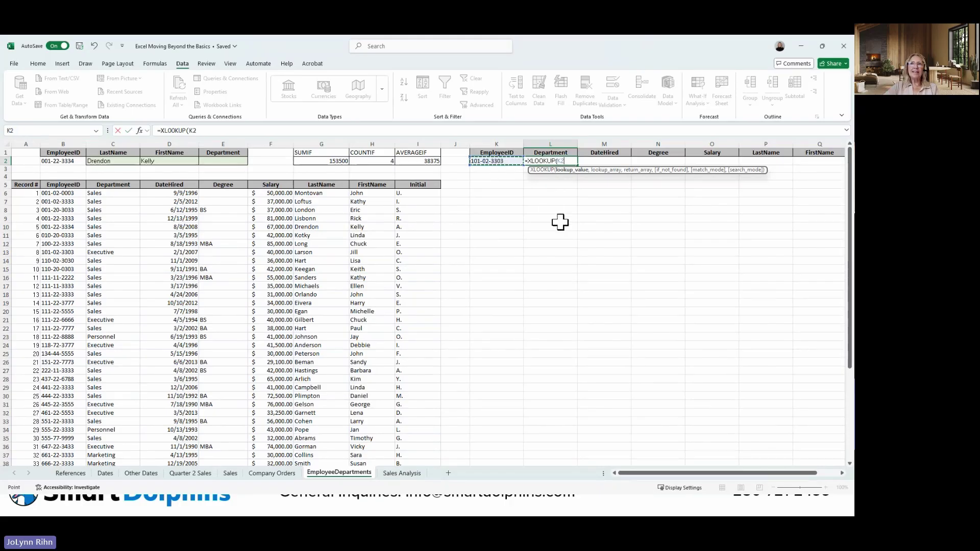
{"action": "type", "text": ","}
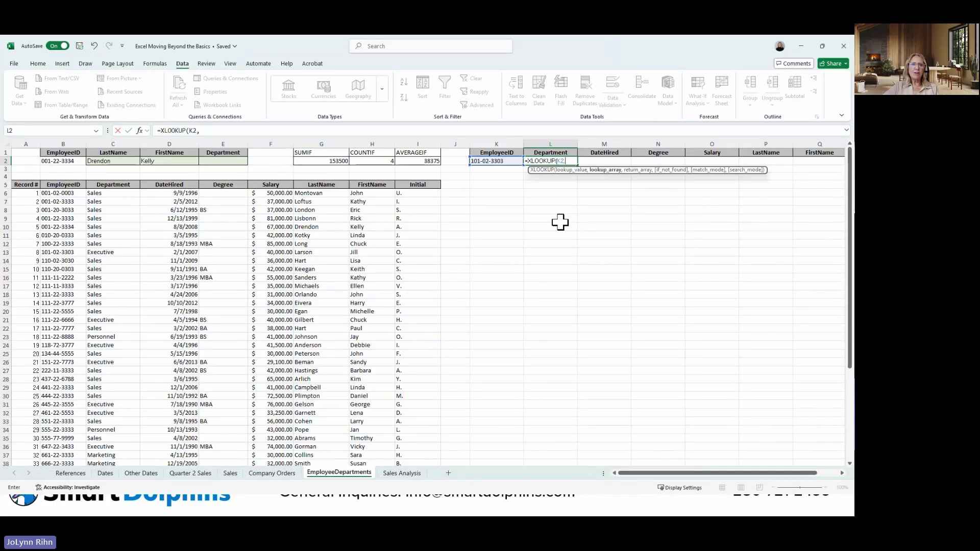
Set the XLOOKUP lookup array to the named range EmployeeID and move on to the return array argument.
{"action": "type", "text": "e"}
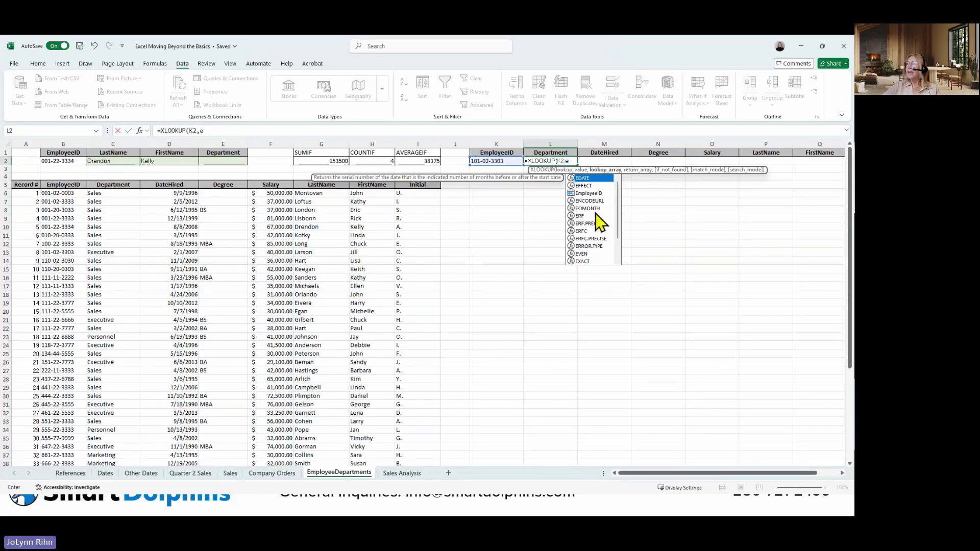
{"action": "double_click", "coordinate": [591, 194]}
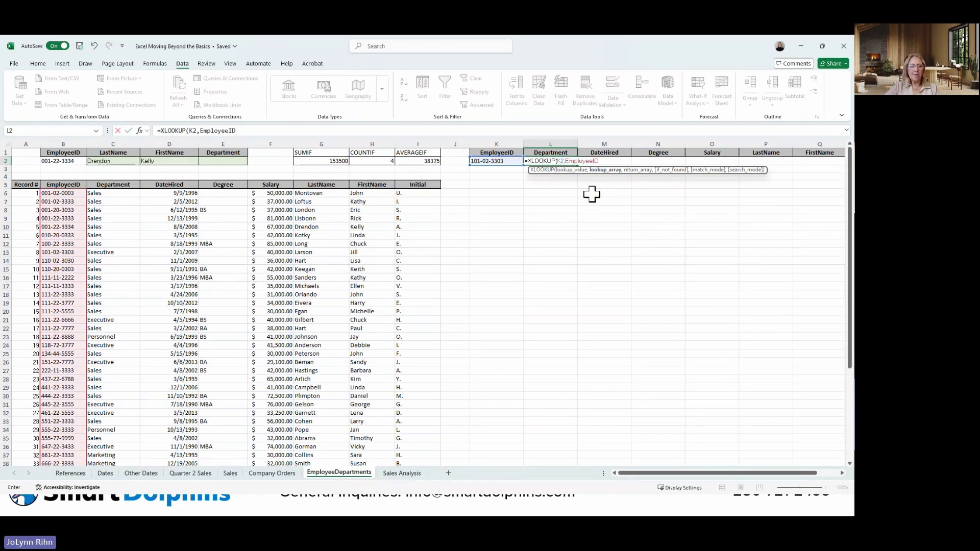
{"action": "type", "text": ","}
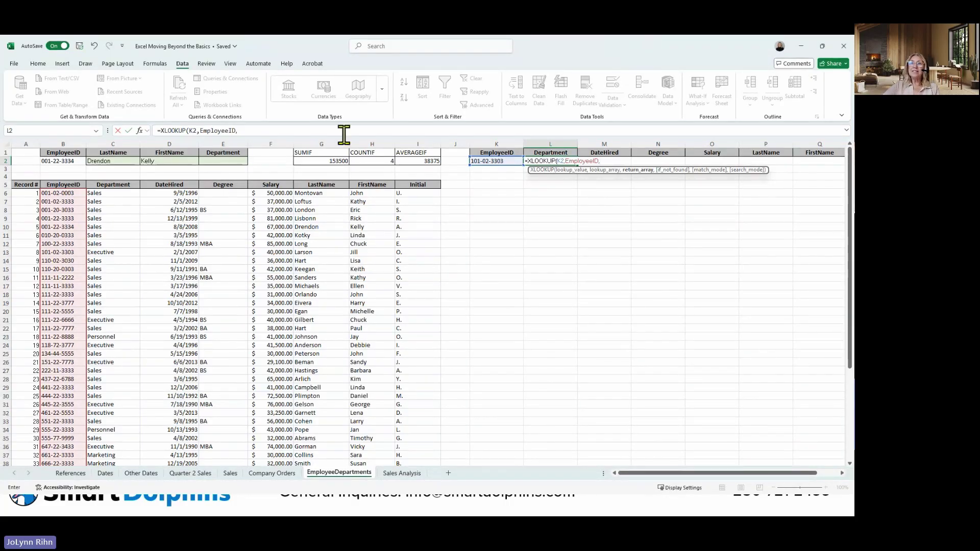
Set the XLOOKUP return array in L2 to C6:I52, complete the formula and dismiss the spill notice.
{"action": "left_click_drag", "start_coordinate": [108, 193], "coordinate": [405, 446]}
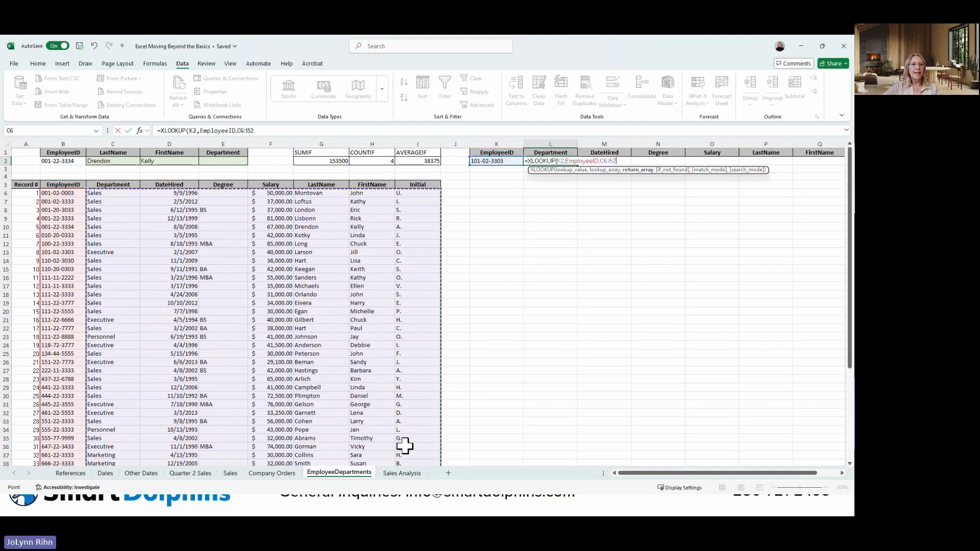
{"action": "key", "text": "ctrl+Return"}
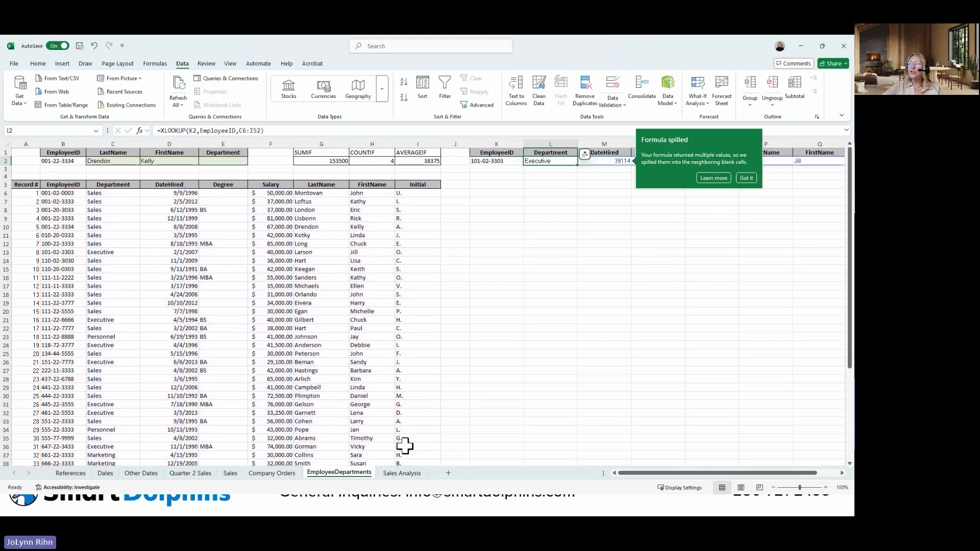
{"action": "left_click", "coordinate": [744, 178]}
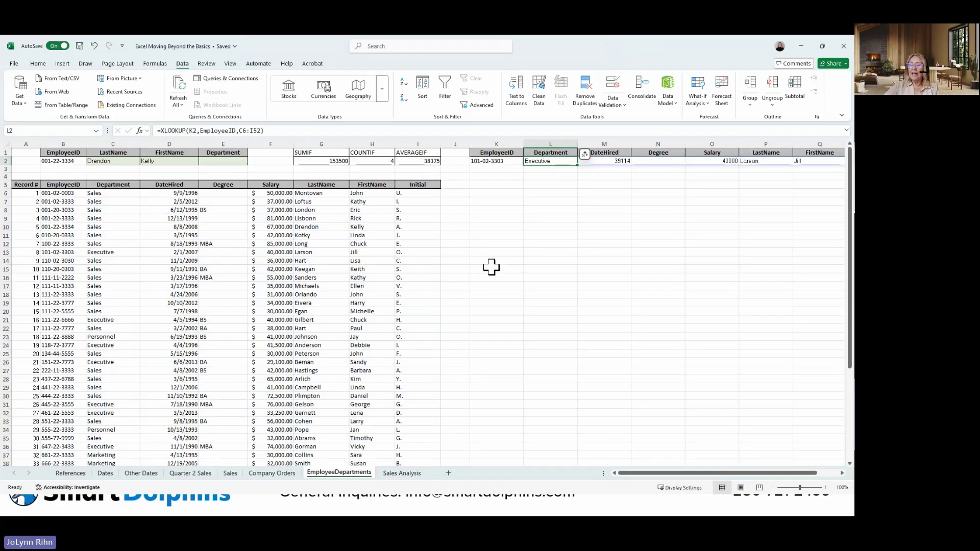
Format the looked-up DateHired value in M2 as a short date.
{"action": "left_click", "coordinate": [624, 163]}
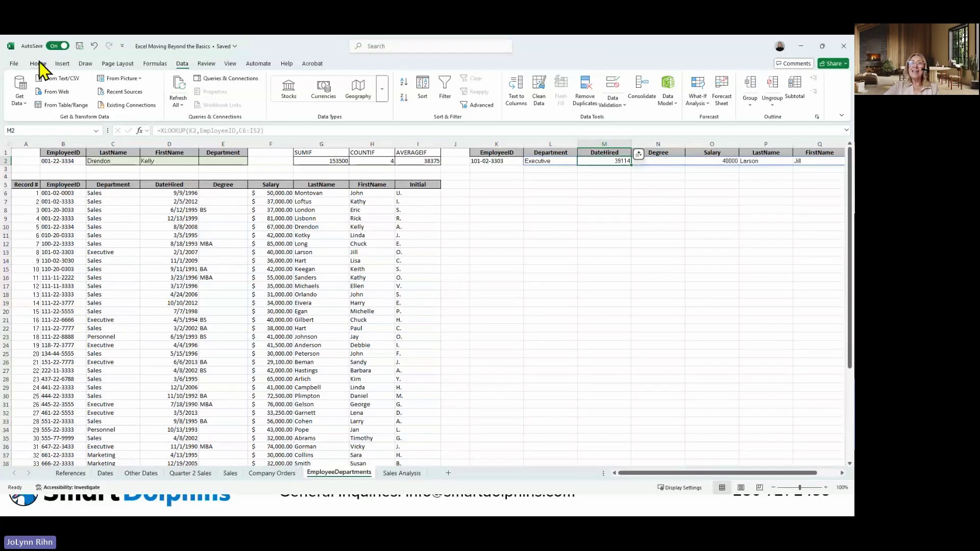
{"action": "left_click", "coordinate": [38, 63]}
{"action": "left_click", "coordinate": [383, 81]}
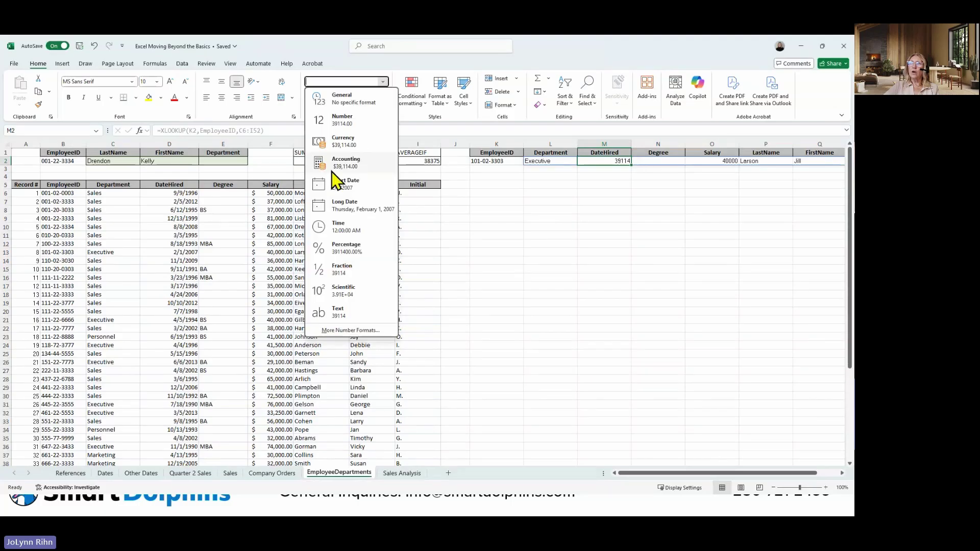
{"action": "left_click", "coordinate": [337, 190]}
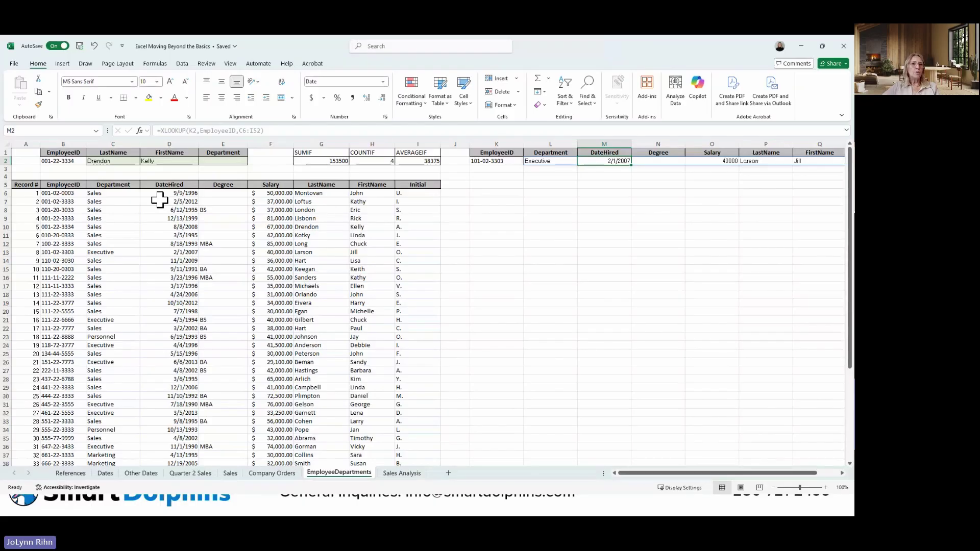
Sort the employee list by DateHired from newest to oldest.
{"action": "scroll", "coordinate": [159, 200], "scroll_direction": "down", "scroll_amount": 2}
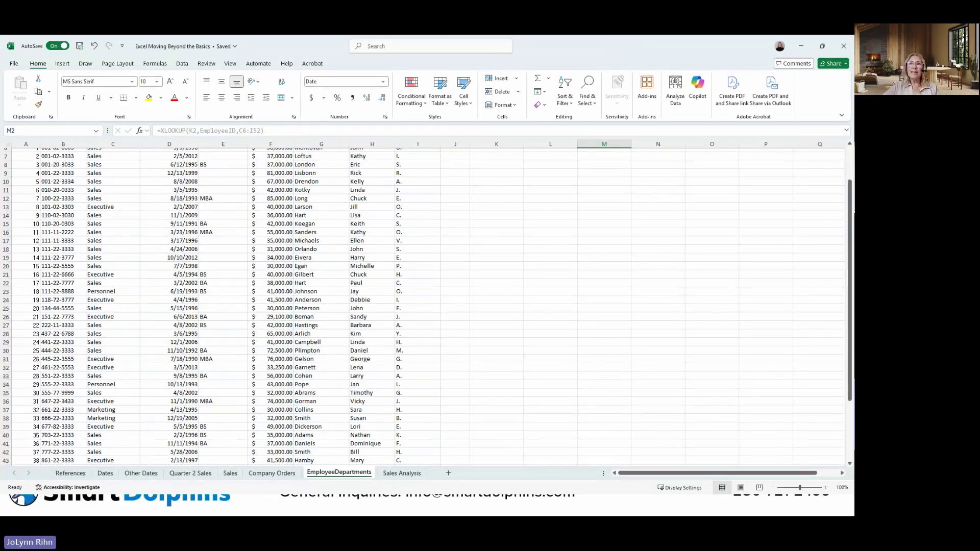
{"action": "scroll", "coordinate": [235, 260], "scroll_direction": "up", "scroll_amount": 2}
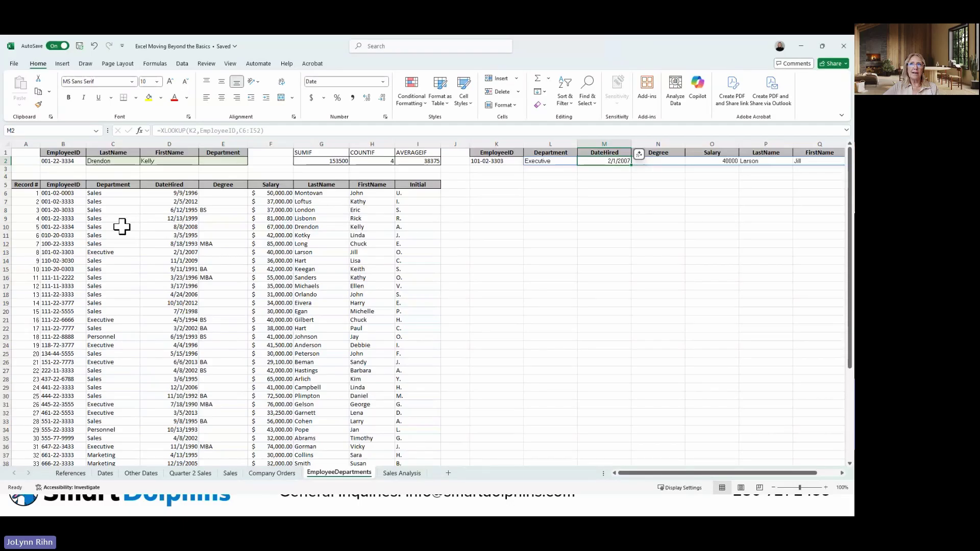
{"action": "left_click", "coordinate": [184, 202]}
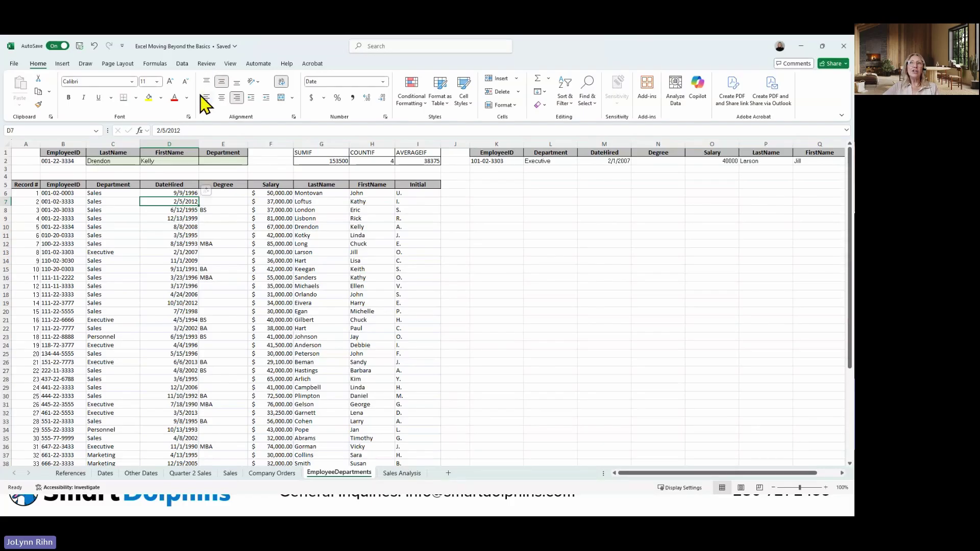
{"action": "left_click", "coordinate": [183, 63]}
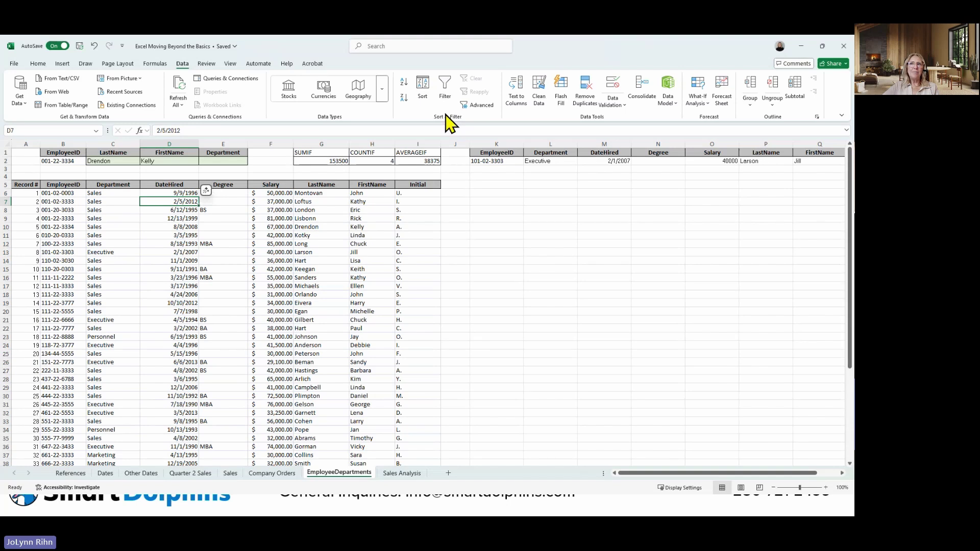
{"action": "left_click", "coordinate": [403, 100]}
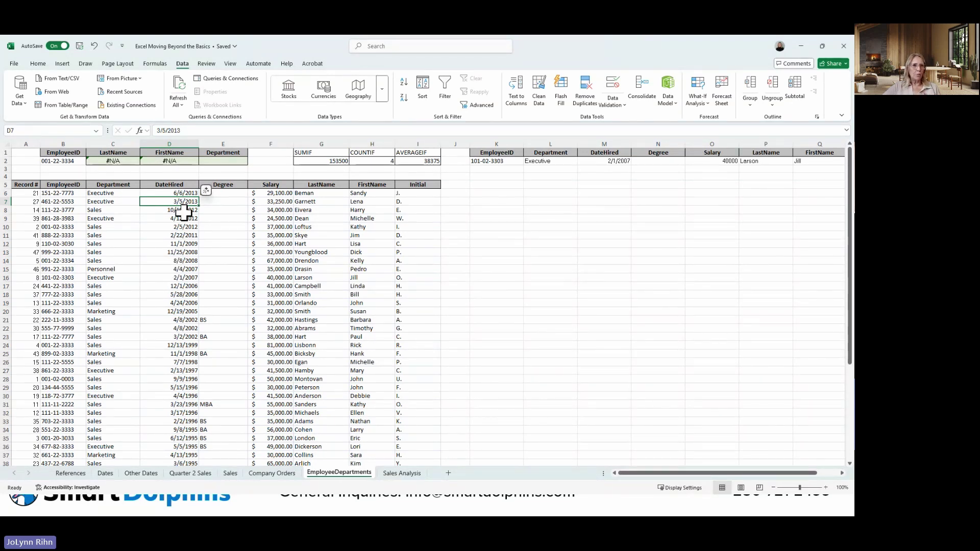
Convert the employee list A5:I52 into a table with headers.
{"action": "left_click", "coordinate": [62, 63]}
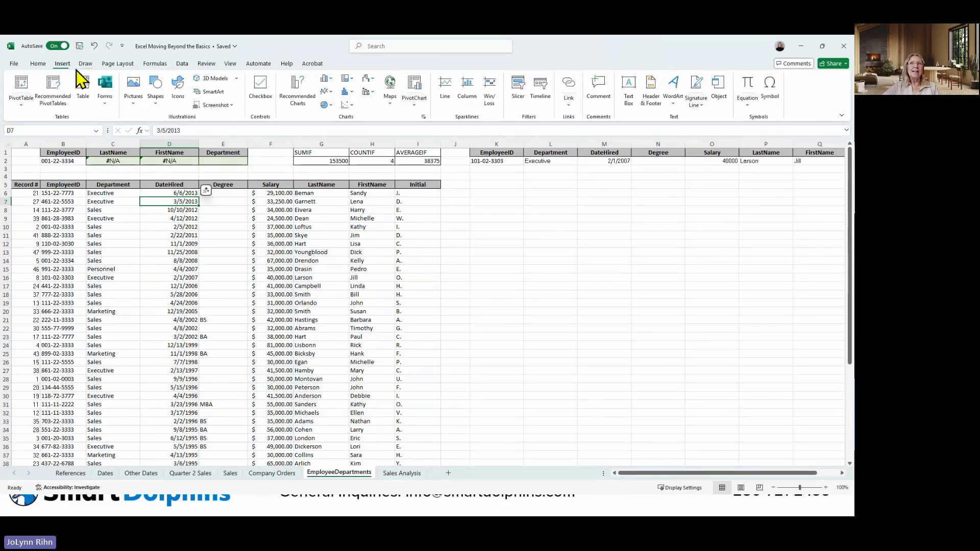
{"action": "left_click", "coordinate": [83, 84]}
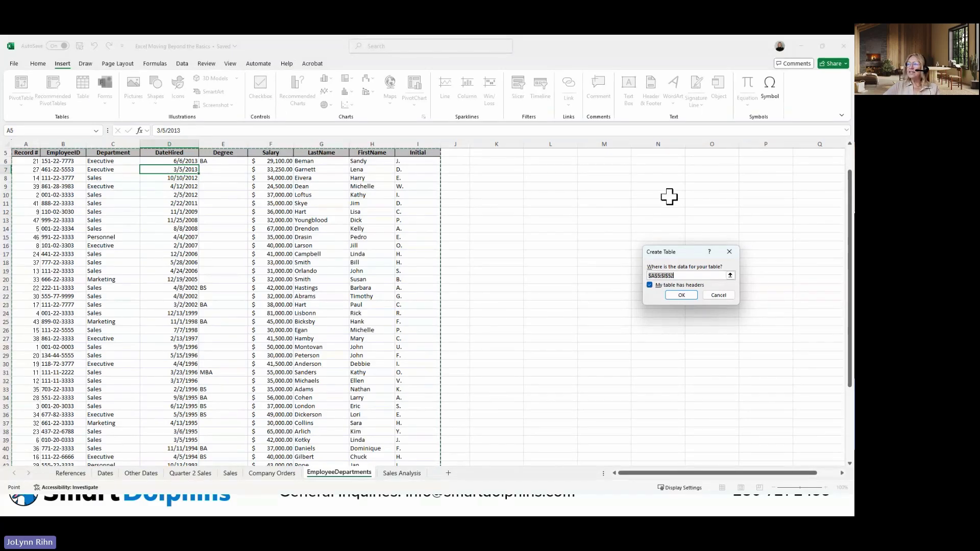
{"action": "left_click", "coordinate": [686, 297]}
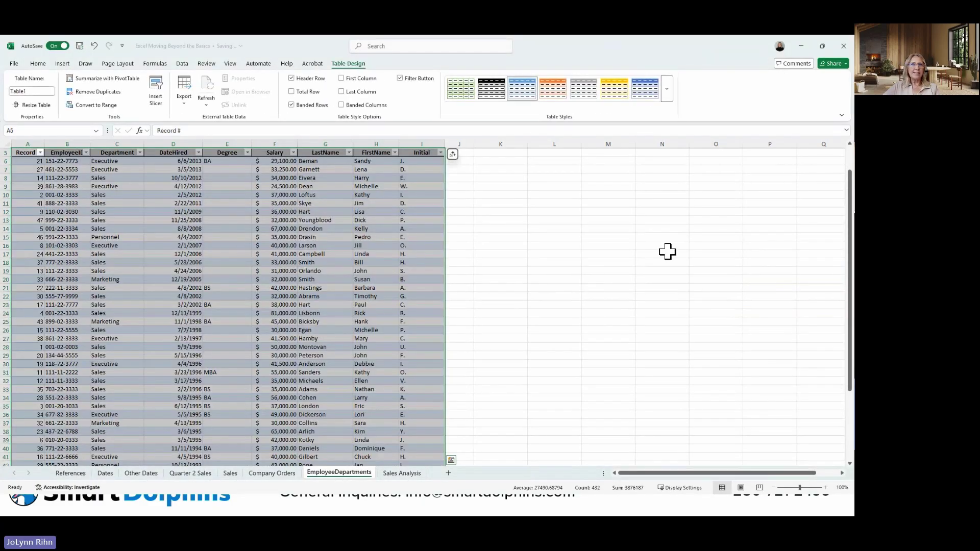
{"action": "left_click", "coordinate": [145, 254]}
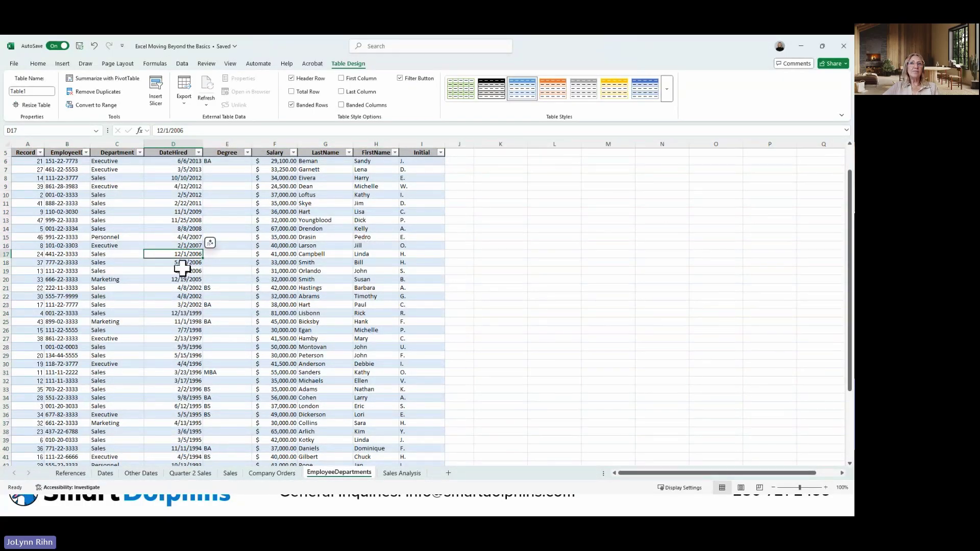
{"action": "scroll", "coordinate": [183, 267], "scroll_direction": "up", "scroll_amount": 2}
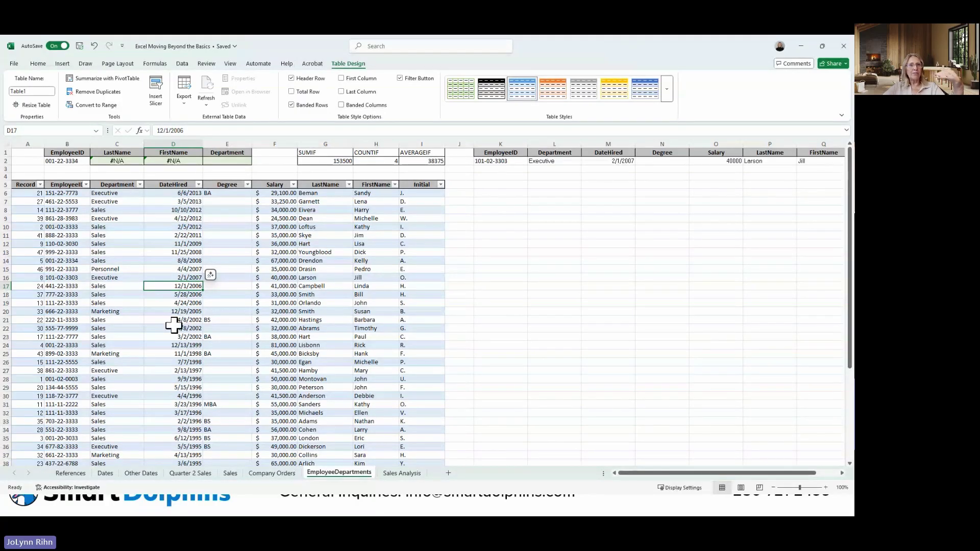
Filter the employee table's Department column to Marketing only, and clear that filter again.
{"action": "left_click", "coordinate": [199, 184]}
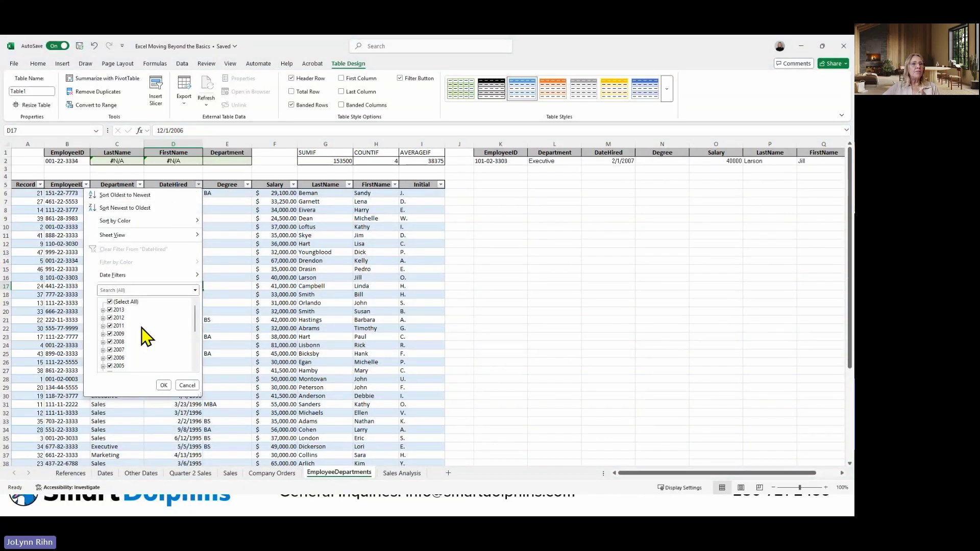
{"action": "left_click", "coordinate": [254, 272]}
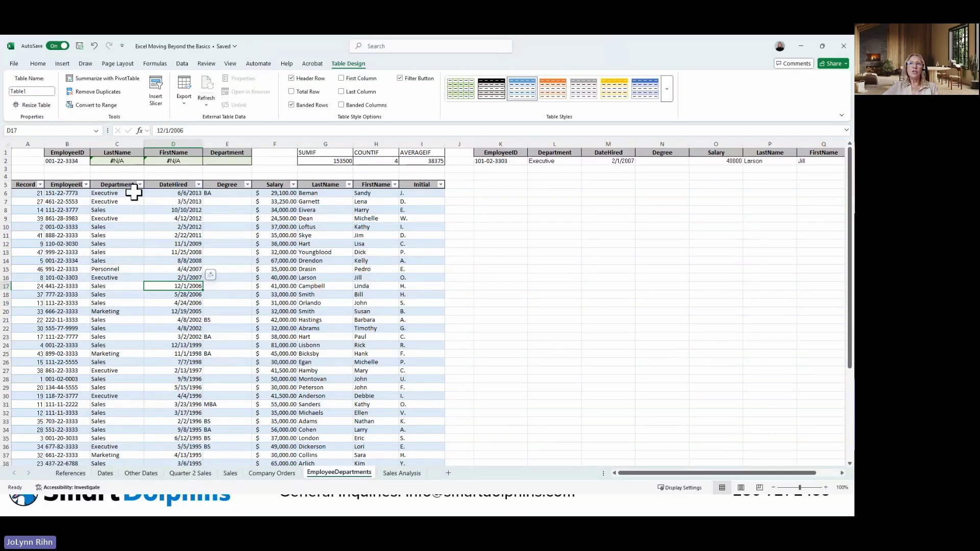
{"action": "left_click", "coordinate": [139, 185]}
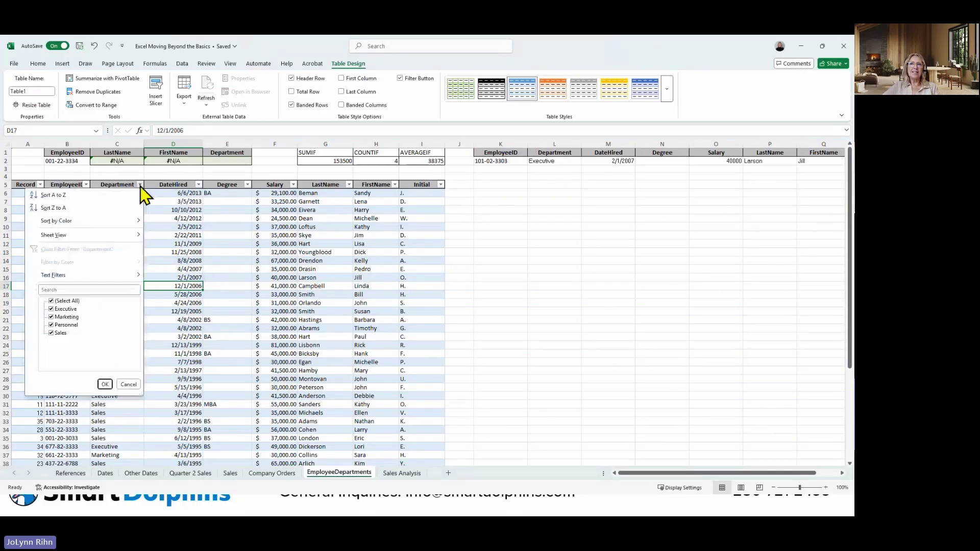
{"action": "left_click", "coordinate": [51, 301]}
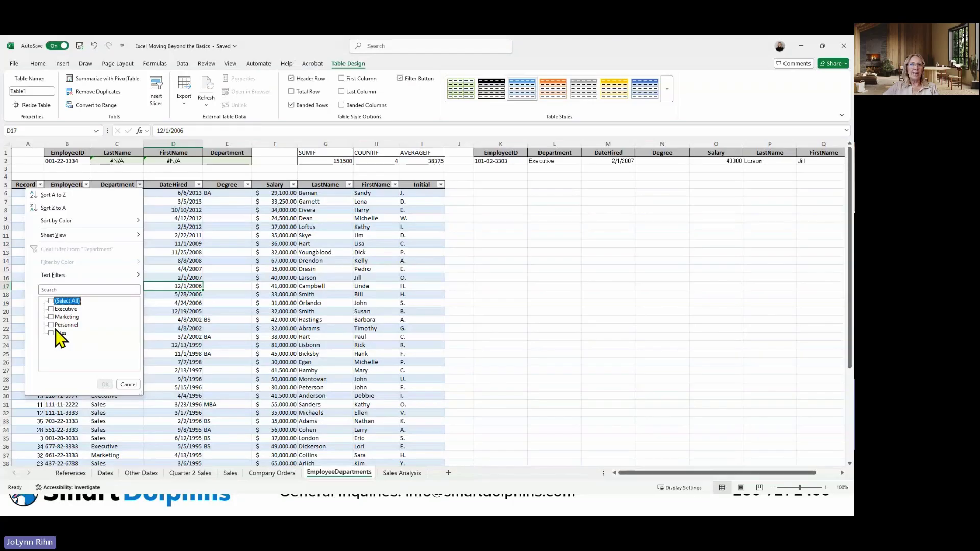
{"action": "left_click", "coordinate": [51, 317]}
{"action": "left_click", "coordinate": [105, 385]}
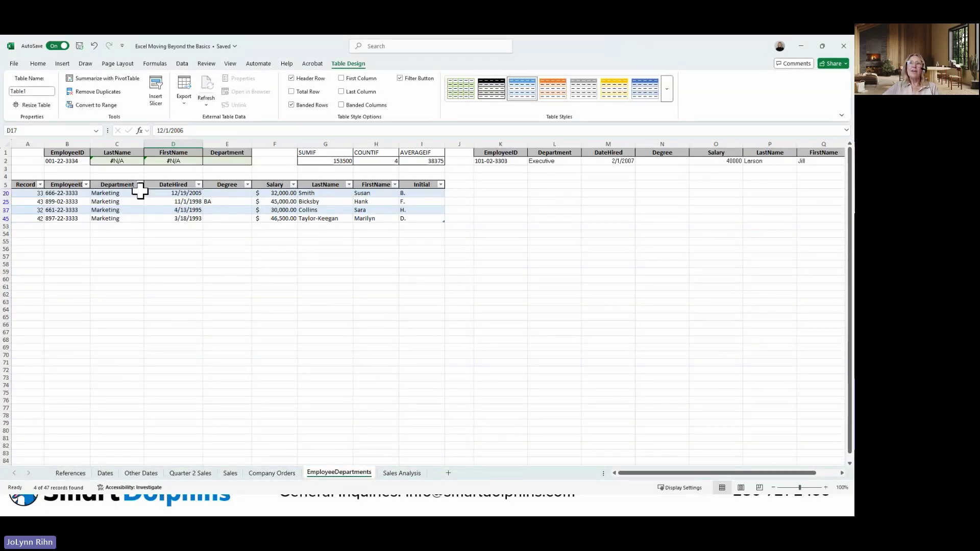
{"action": "left_click", "coordinate": [141, 186]}
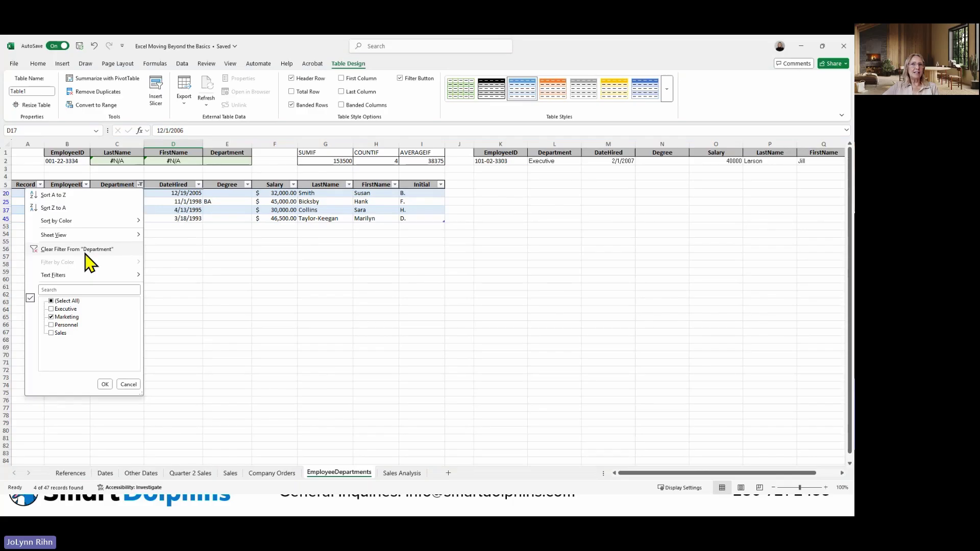
{"action": "left_click", "coordinate": [85, 250]}
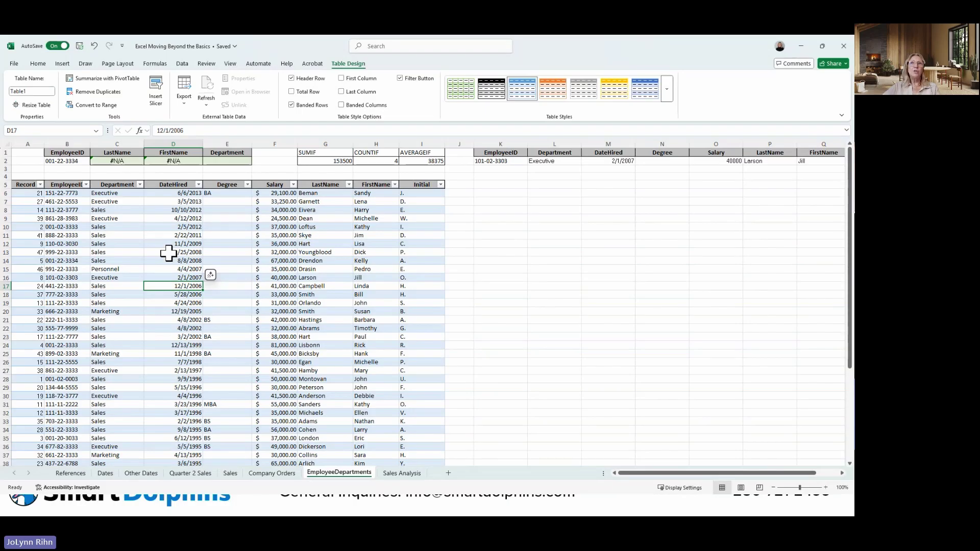
Create a PivotTable from the employee table Table1 on a new worksheet.
{"action": "left_click", "coordinate": [61, 64]}
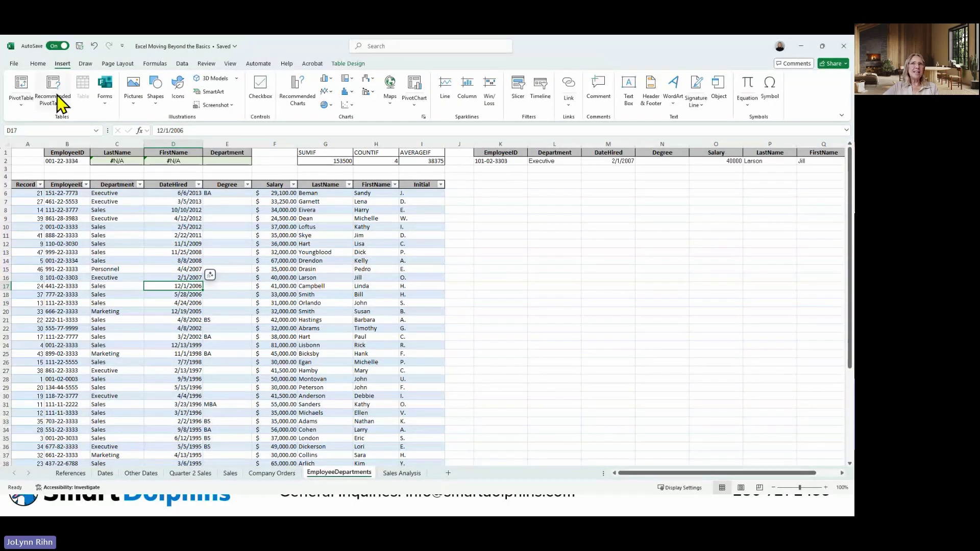
{"action": "left_click", "coordinate": [26, 89]}
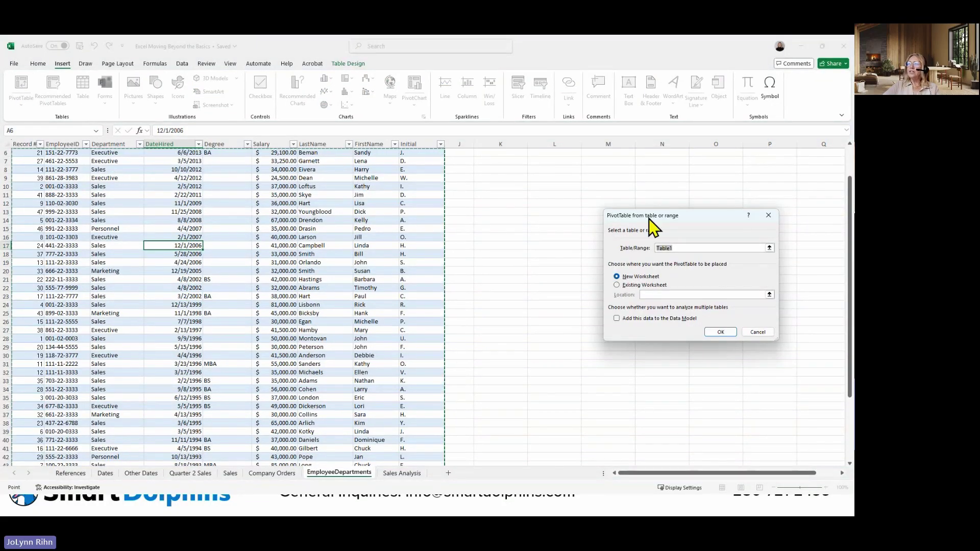
{"action": "left_click_drag", "start_coordinate": [649, 218], "coordinate": [326, 191]}
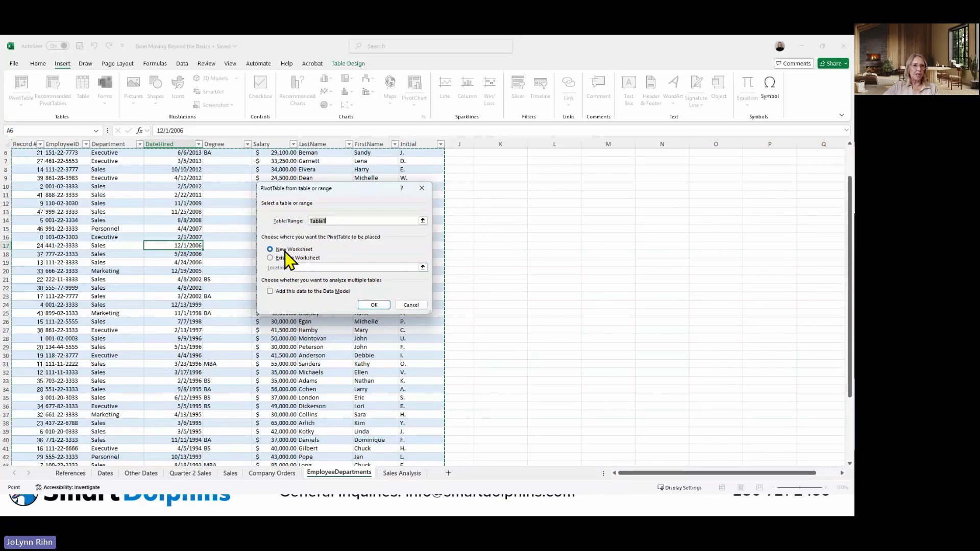
{"action": "left_click", "coordinate": [377, 305]}
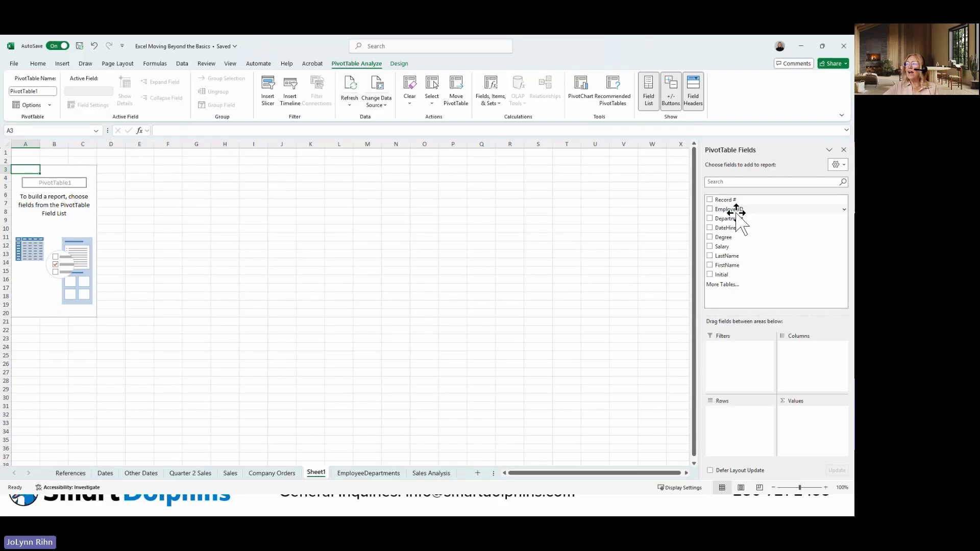
Add Department as the PivotTable's rows and place the Salary field in the values area twice.
{"action": "left_click", "coordinate": [710, 219]}
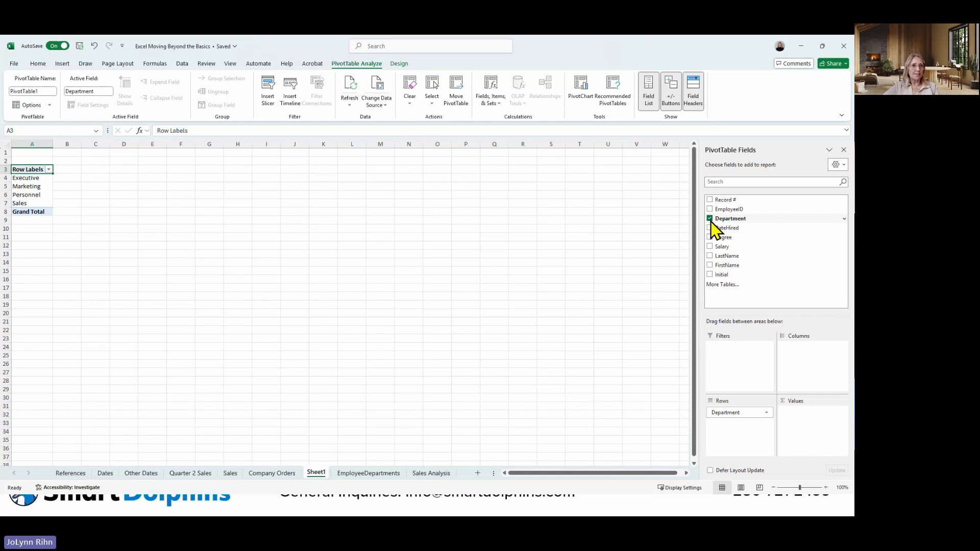
{"action": "left_click", "coordinate": [710, 247]}
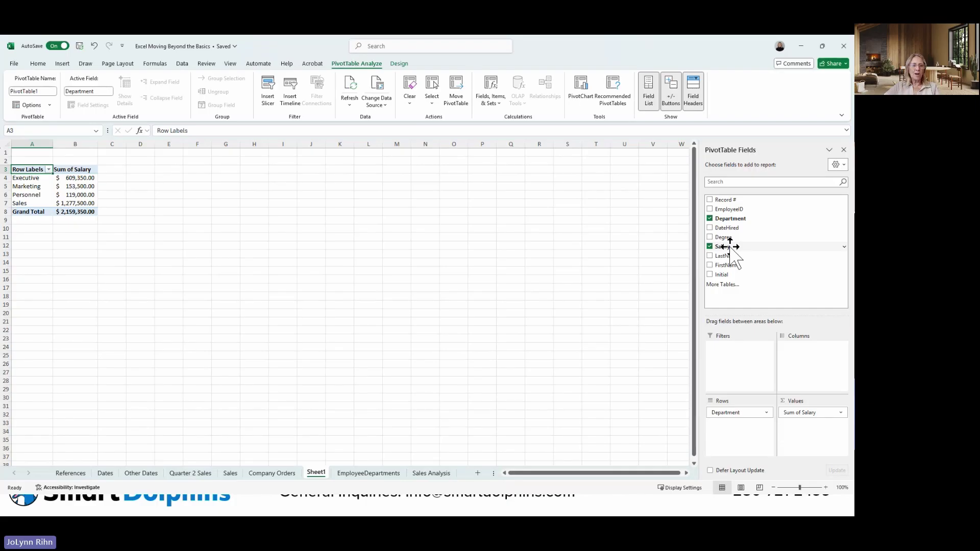
{"action": "left_click_drag", "start_coordinate": [729, 247], "coordinate": [805, 433]}
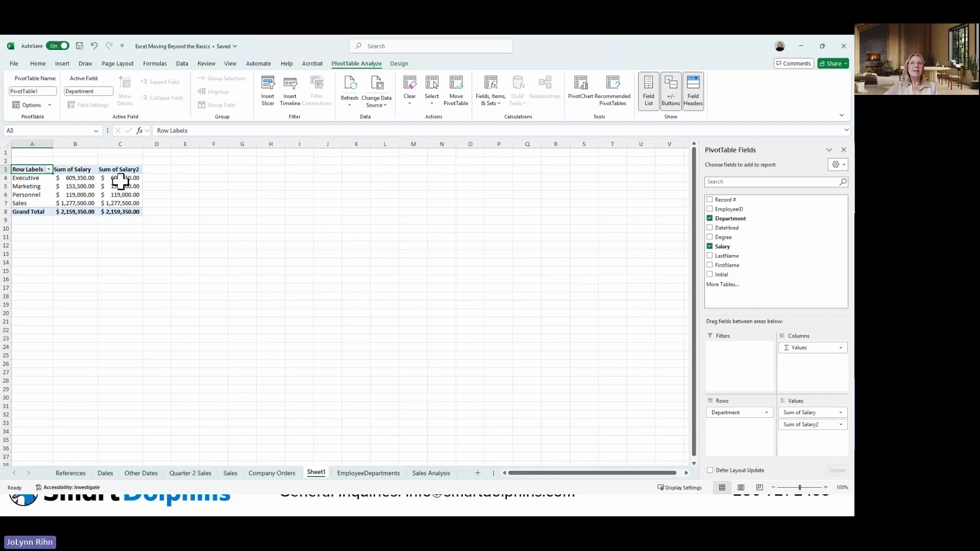
Summarize the PivotTable's second Salary values column by Average.
{"action": "mouse_move", "coordinate": [121, 181]}
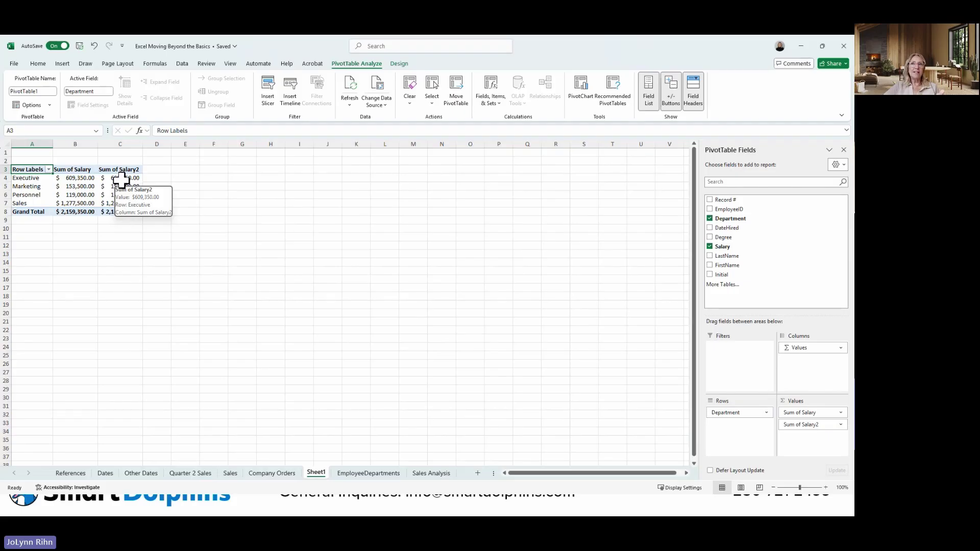
{"action": "right_click", "coordinate": [123, 180]}
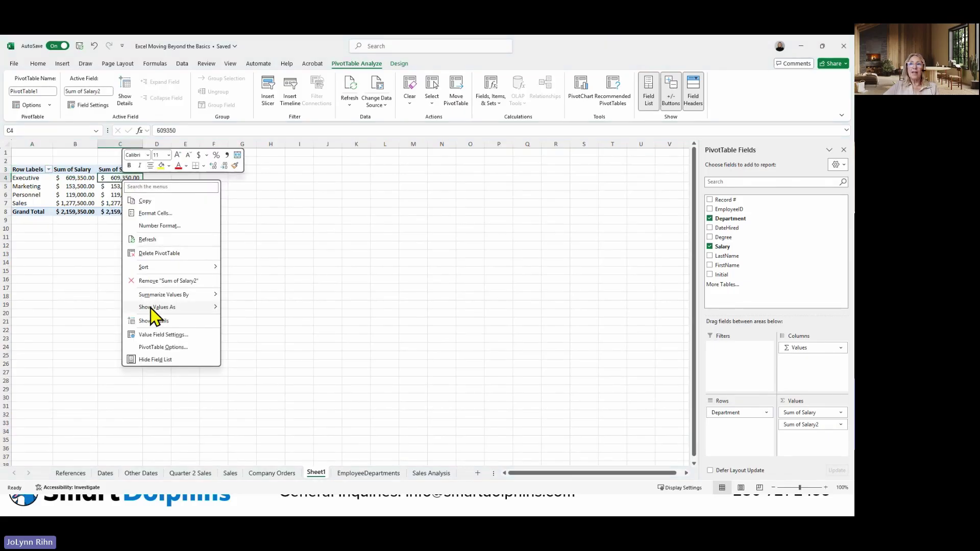
{"action": "mouse_move", "coordinate": [152, 306]}
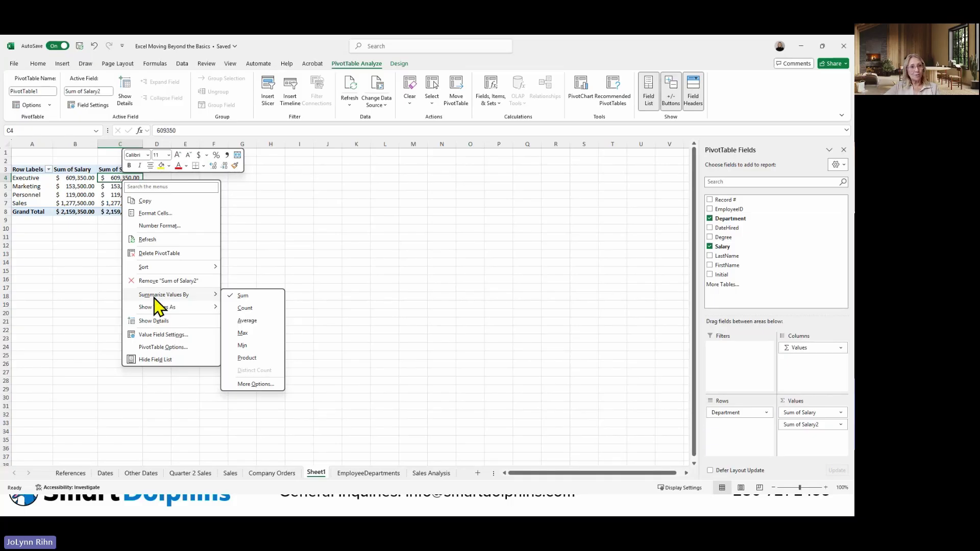
{"action": "left_click", "coordinate": [247, 320]}
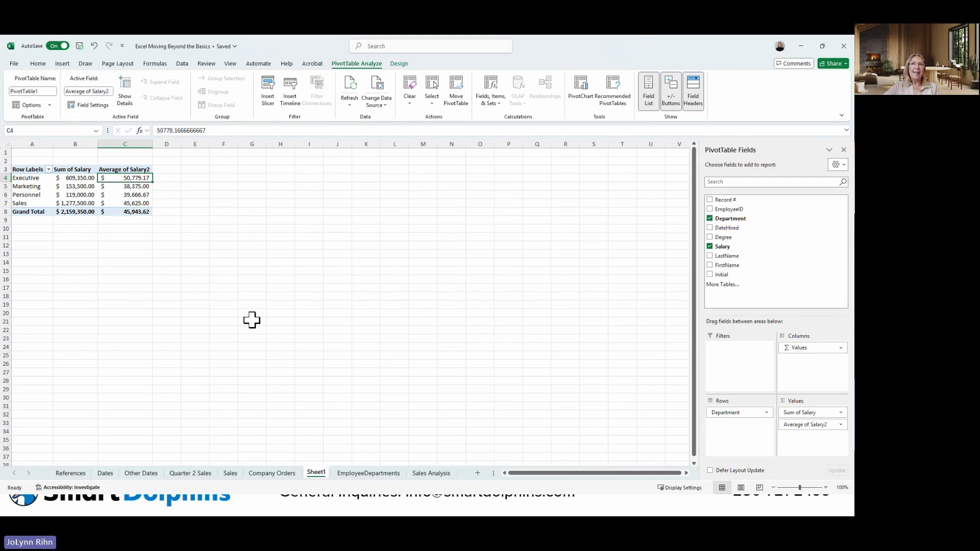
Rename the PivotTable's Average of Salary2 column heading to Average of Salary.
{"action": "left_click", "coordinate": [127, 169]}
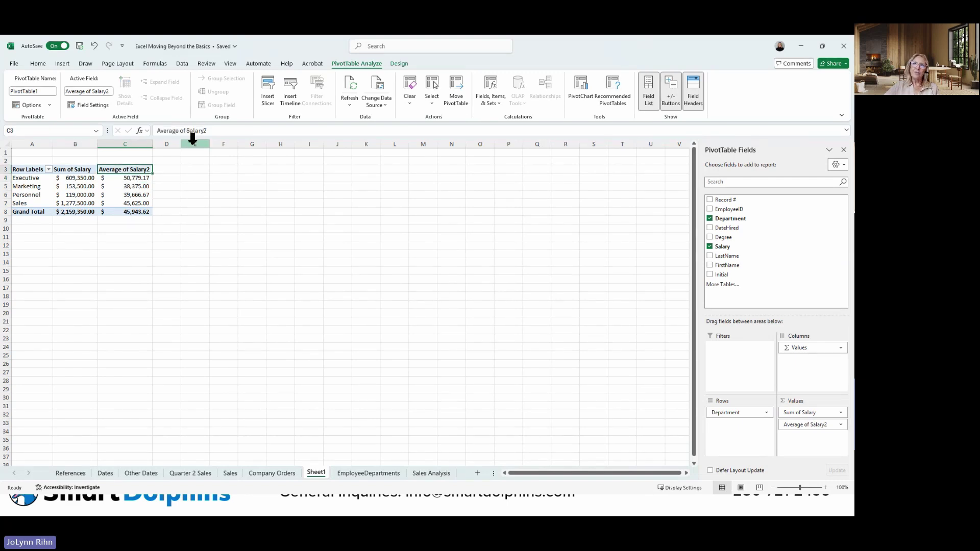
{"action": "left_click", "coordinate": [223, 130]}
{"action": "key", "text": "BackSpace"}
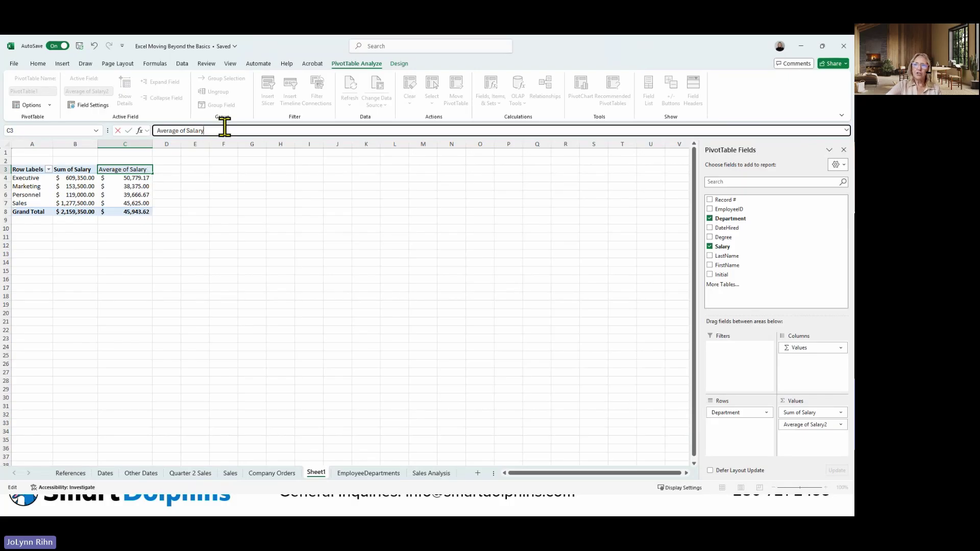
{"action": "key", "text": "Return"}
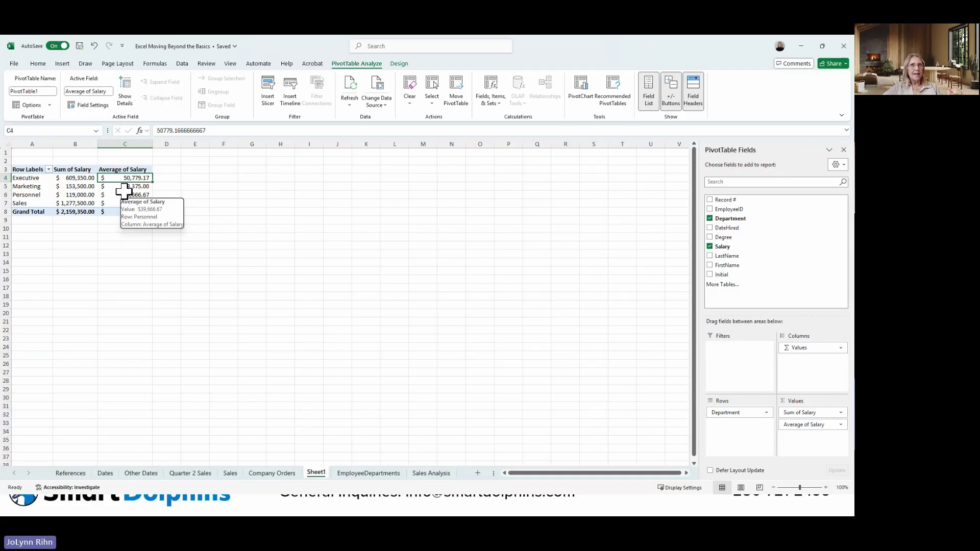
Copy the entire salary PivotTable and paste it at cell K5 of the EmployeeDepartments sheet.
{"action": "mouse_move", "coordinate": [82, 186]}
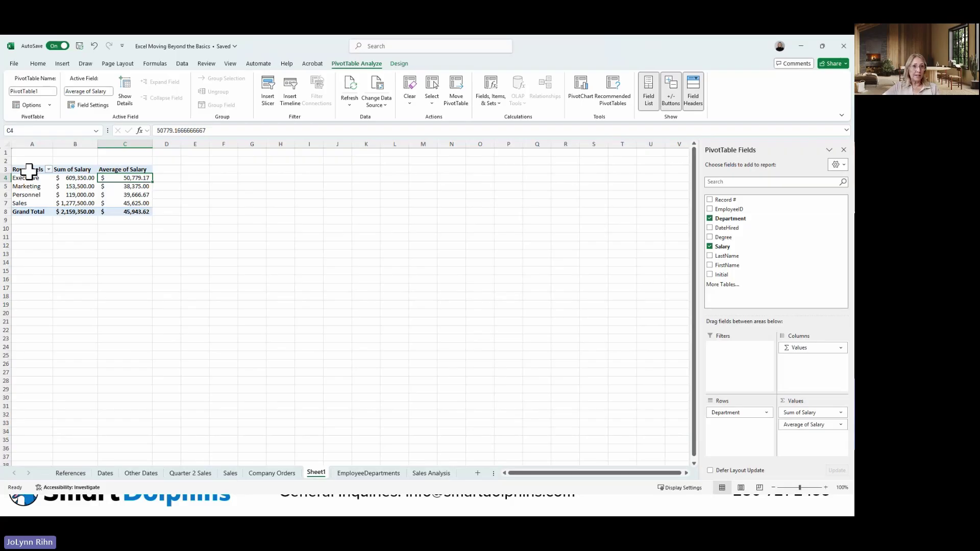
{"action": "left_click_drag", "start_coordinate": [29, 171], "coordinate": [118, 213]}
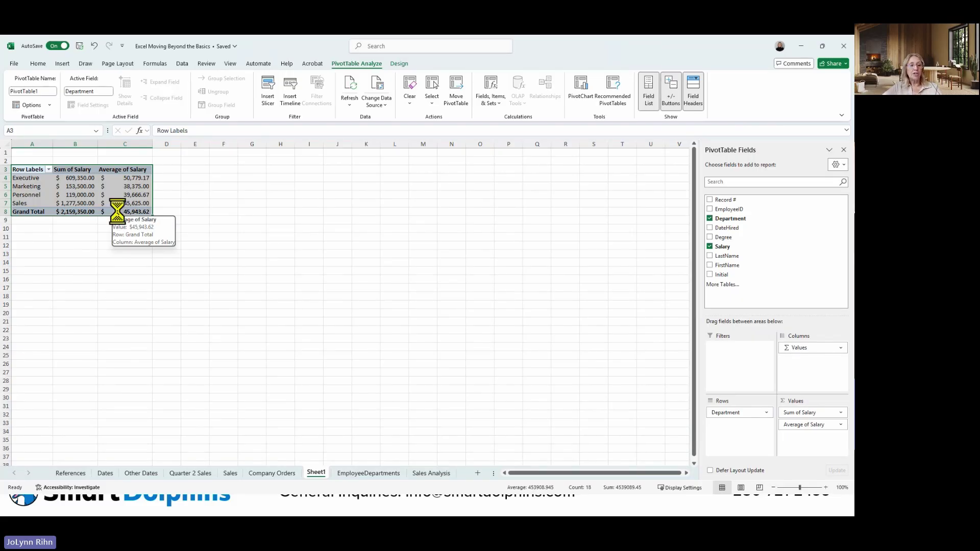
{"action": "key", "text": "ctrl+c"}
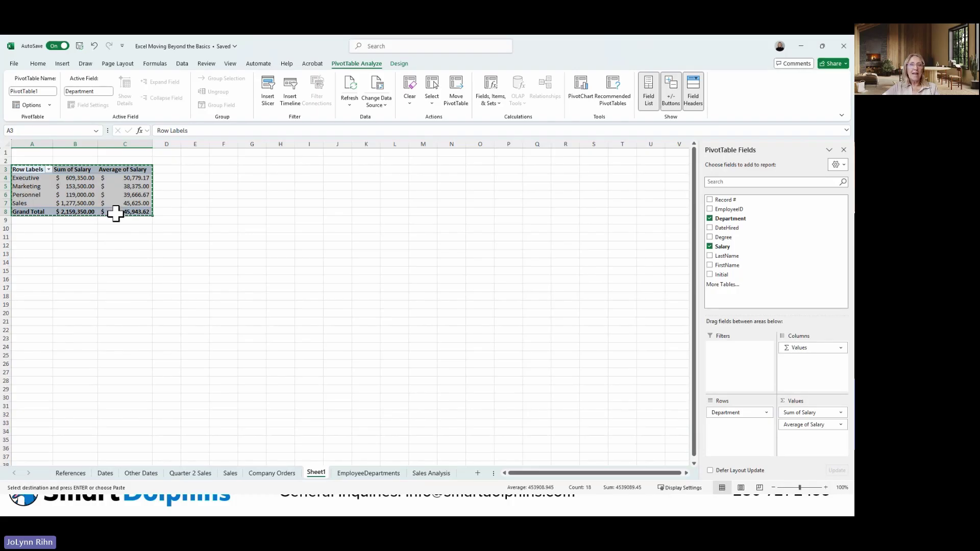
{"action": "left_click", "coordinate": [378, 473]}
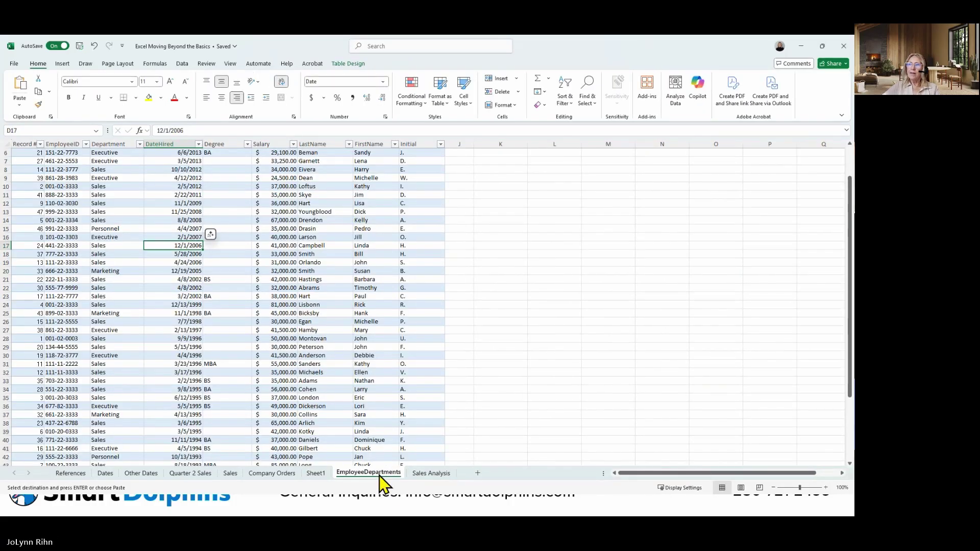
{"action": "scroll", "coordinate": [466, 313], "scroll_direction": "up", "scroll_amount": 2}
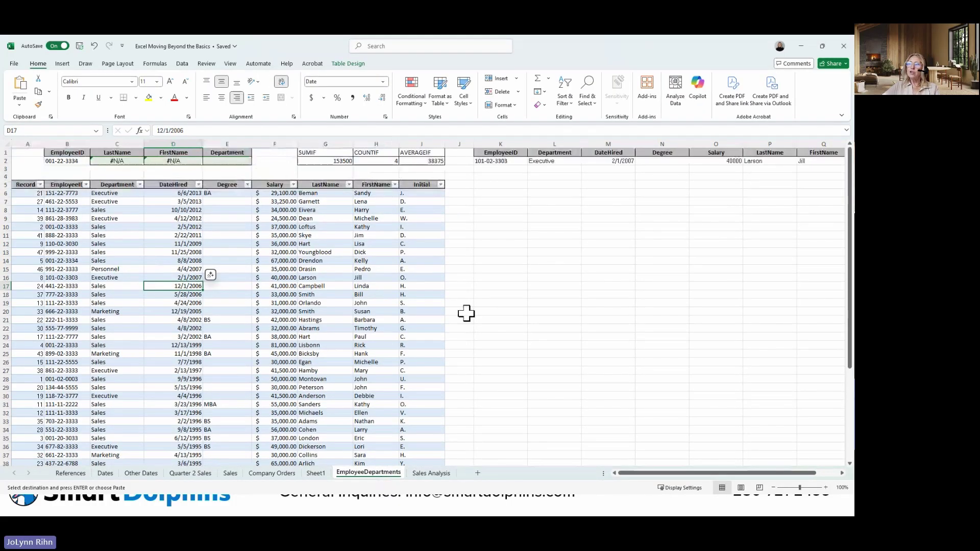
{"action": "left_click", "coordinate": [512, 184]}
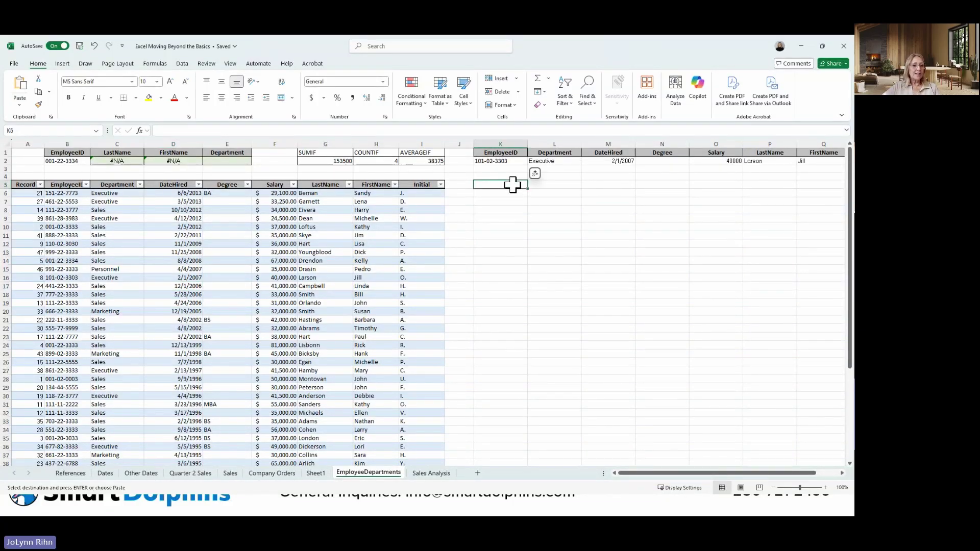
{"action": "key", "text": "Return"}
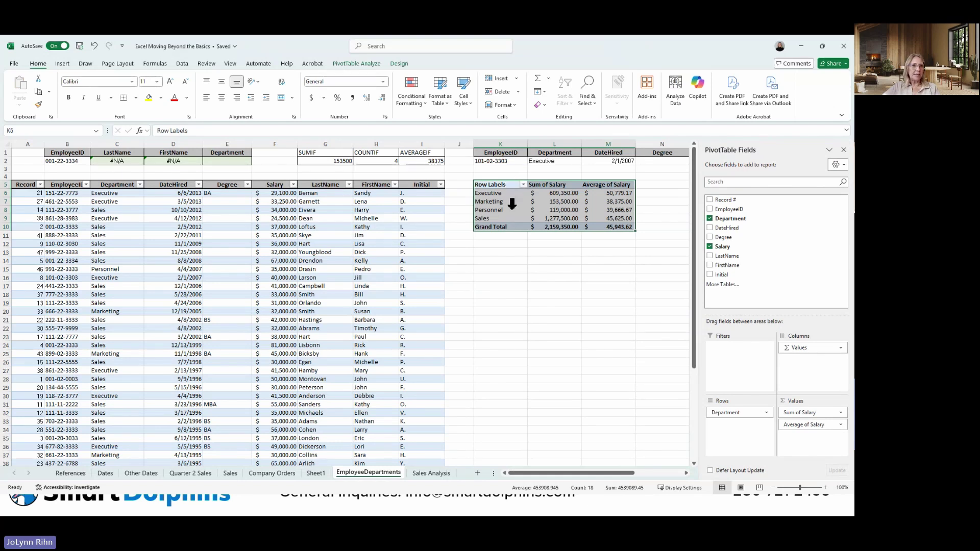
Insert a pie PivotChart based on the copied salary PivotTable on the EmployeeDepartments sheet.
{"action": "left_click", "coordinate": [512, 207]}
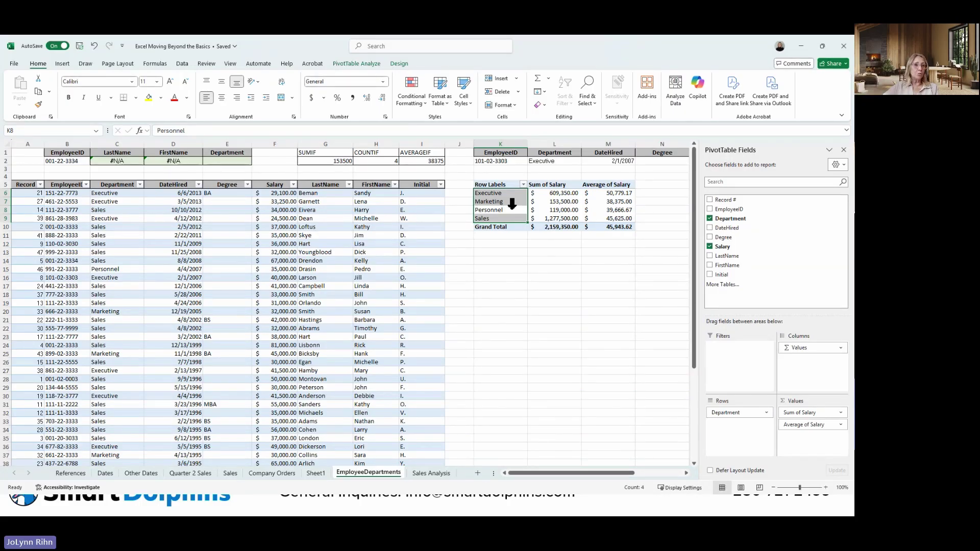
{"action": "left_click", "coordinate": [352, 65]}
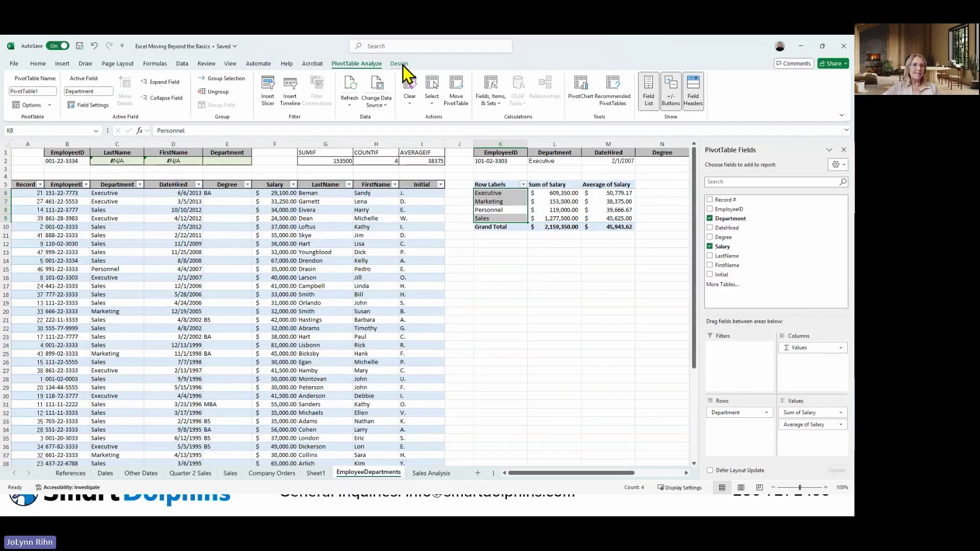
{"action": "left_click", "coordinate": [499, 202]}
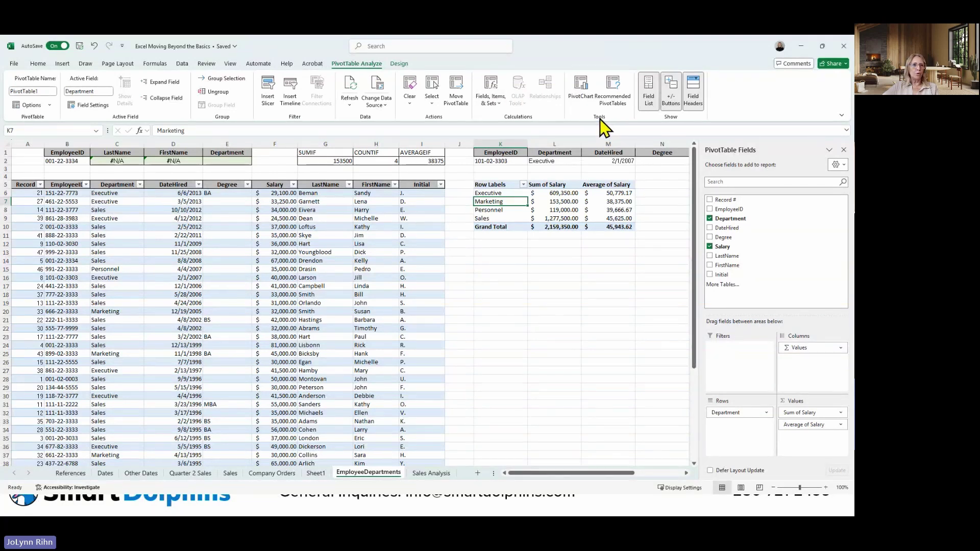
{"action": "left_click", "coordinate": [587, 98]}
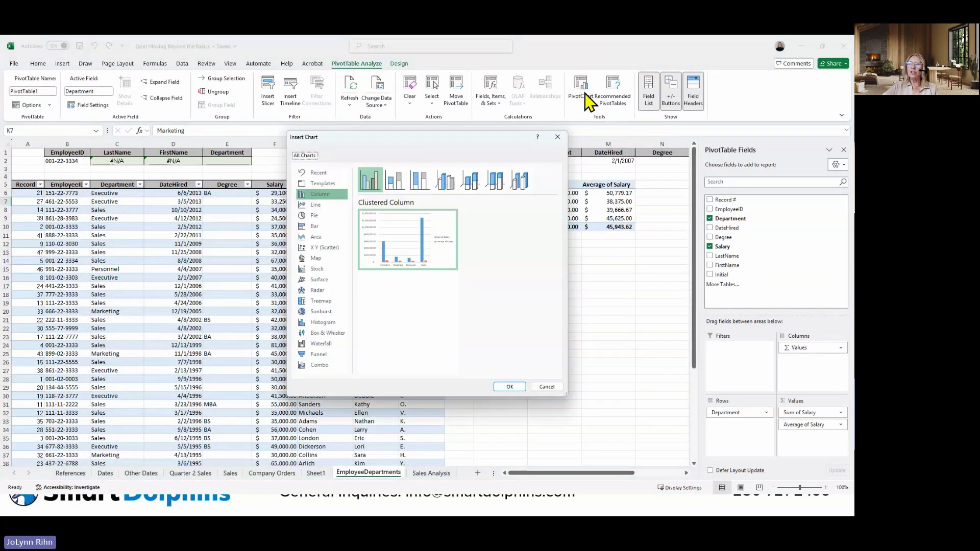
{"action": "left_click", "coordinate": [309, 216]}
{"action": "left_click", "coordinate": [314, 205]}
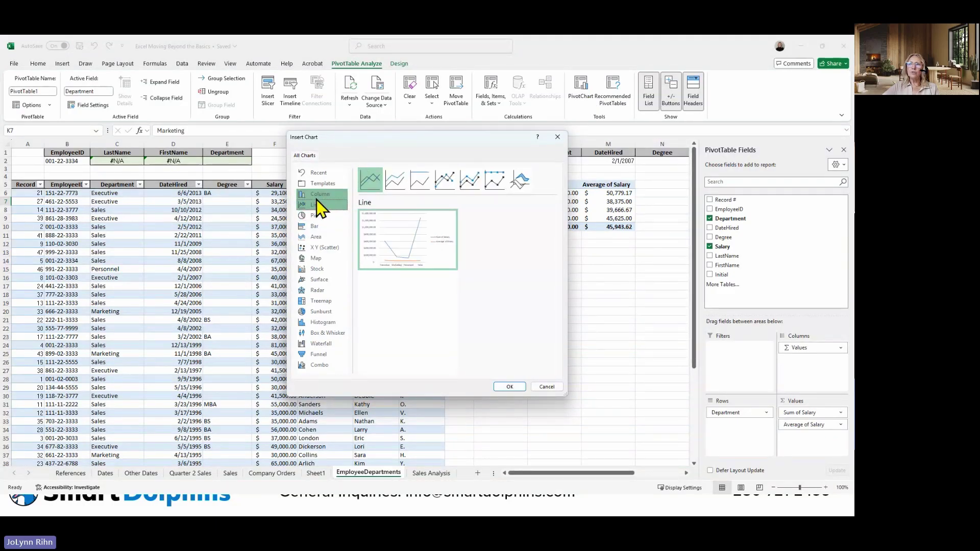
{"action": "left_click", "coordinate": [317, 196]}
{"action": "left_click", "coordinate": [316, 216]}
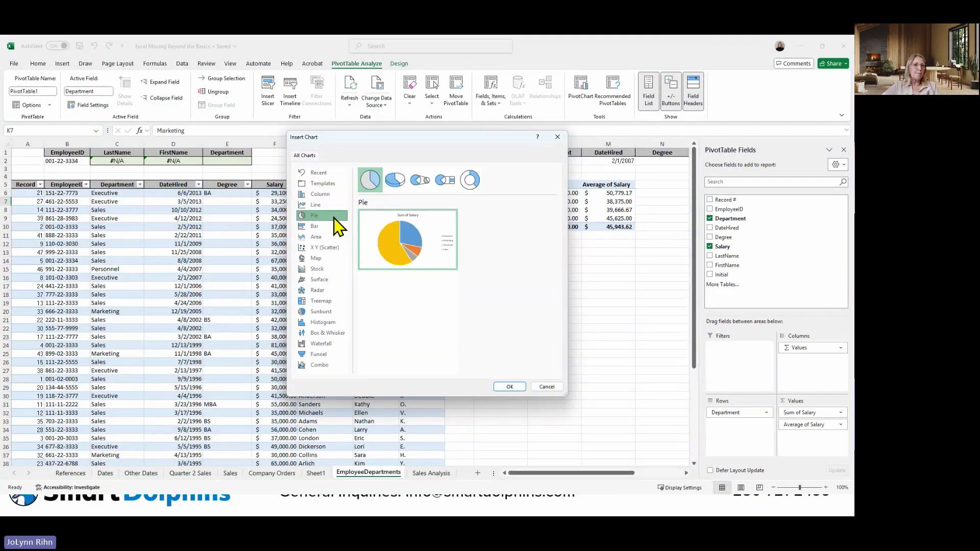
{"action": "left_click", "coordinate": [511, 389]}
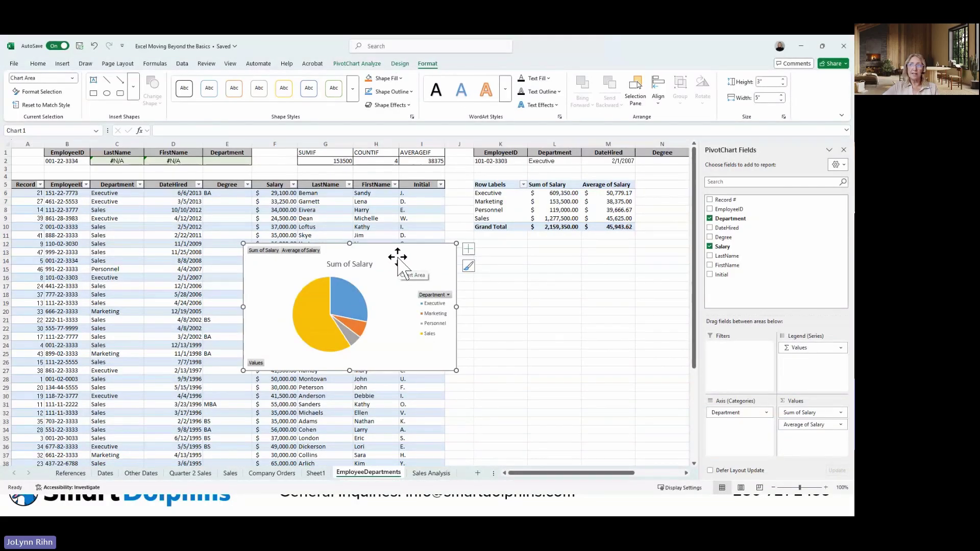
Move the pie PivotChart directly below the PivotTable and apply the chart style with percentage labels on the slices.
{"action": "left_click_drag", "start_coordinate": [400, 249], "coordinate": [620, 250]}
{"action": "mouse_move", "coordinate": [525, 291]}
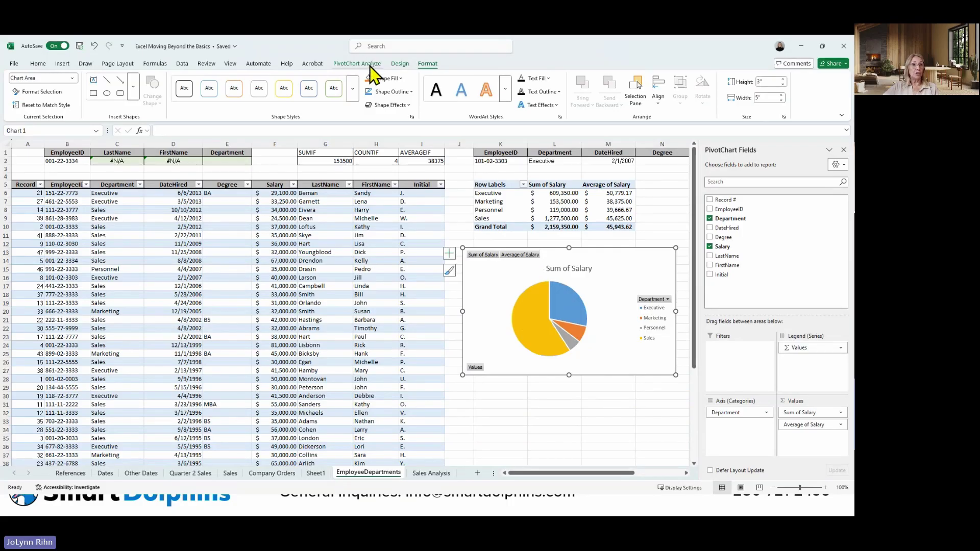
{"action": "left_click", "coordinate": [400, 64]}
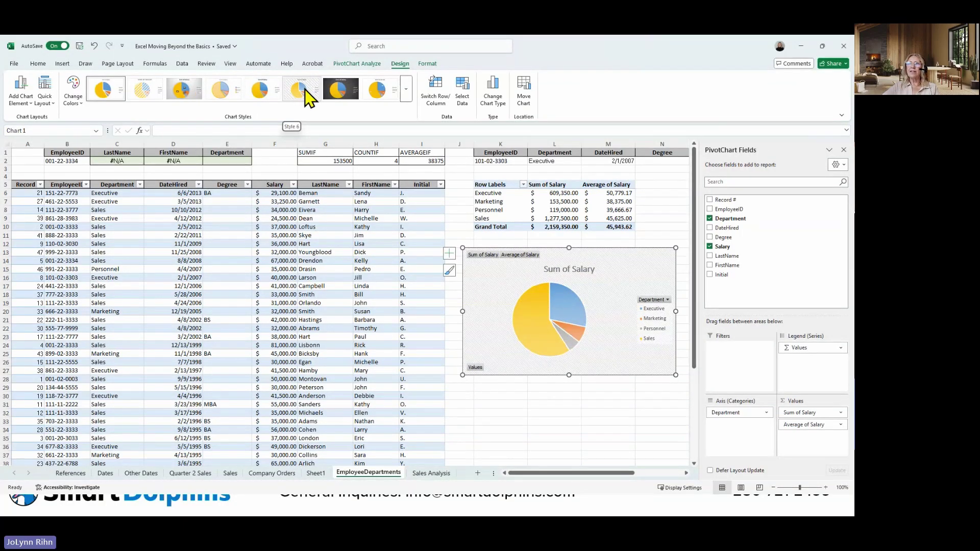
{"action": "left_click", "coordinate": [379, 93]}
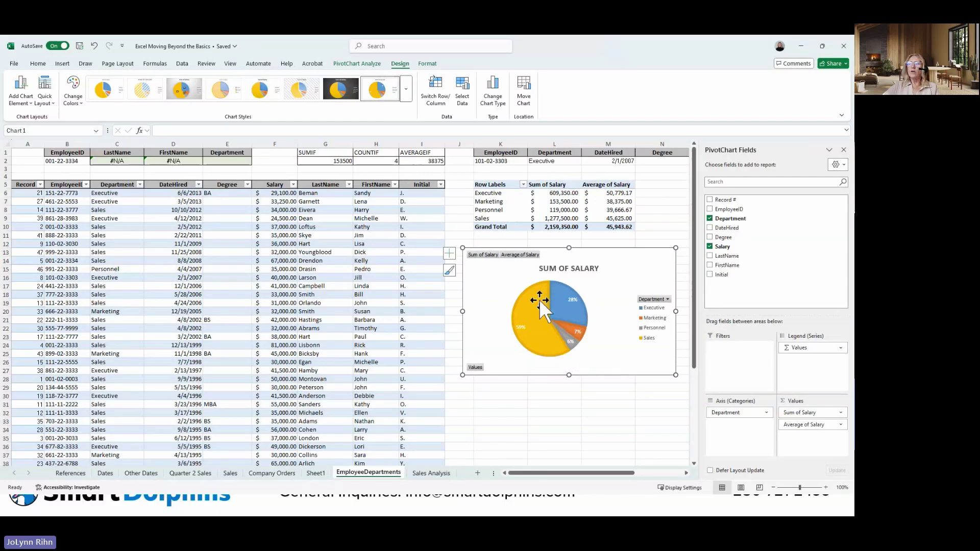
{"action": "mouse_move", "coordinate": [531, 328]}
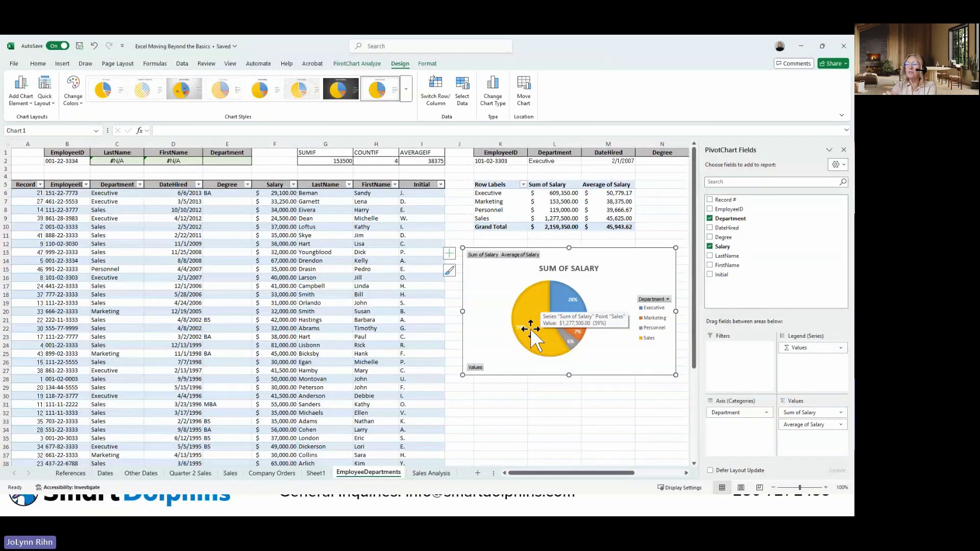
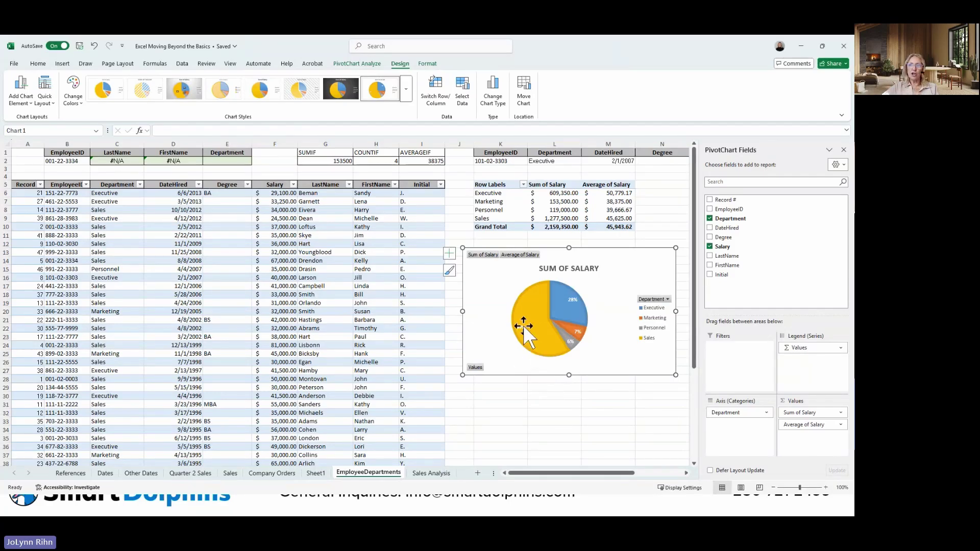
Create a PivotTable from the Company Orders sheet's data range on a new worksheet.
{"action": "left_click", "coordinate": [289, 473]}
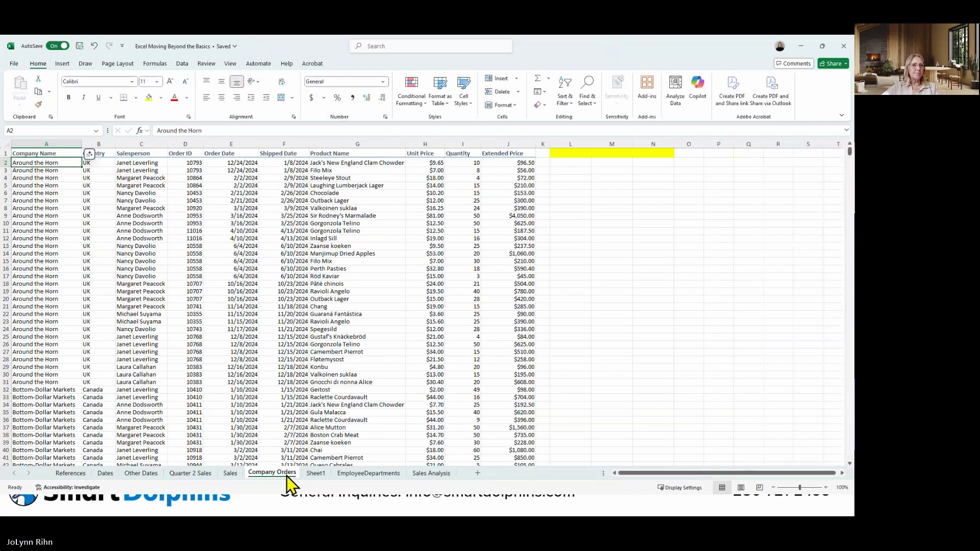
{"action": "left_click", "coordinate": [247, 247]}
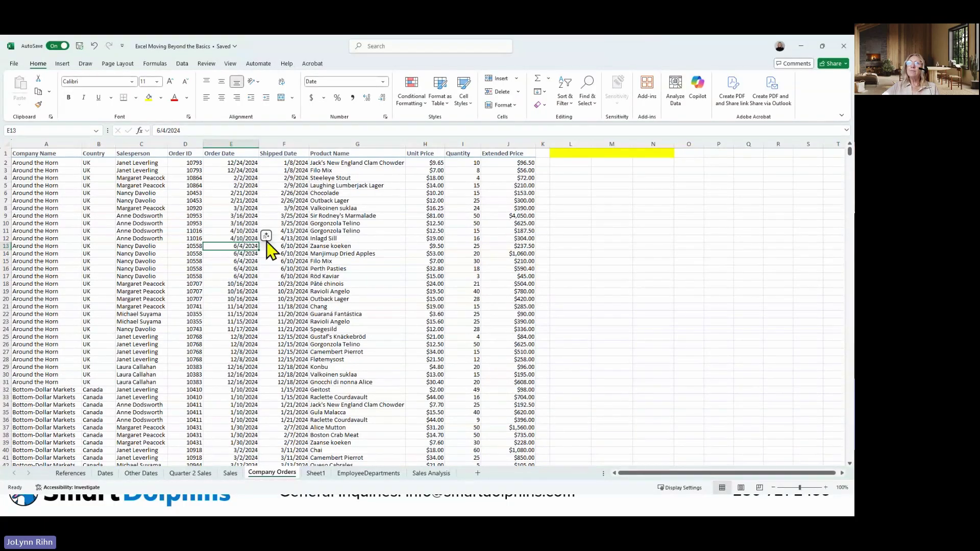
{"action": "left_click", "coordinate": [62, 65]}
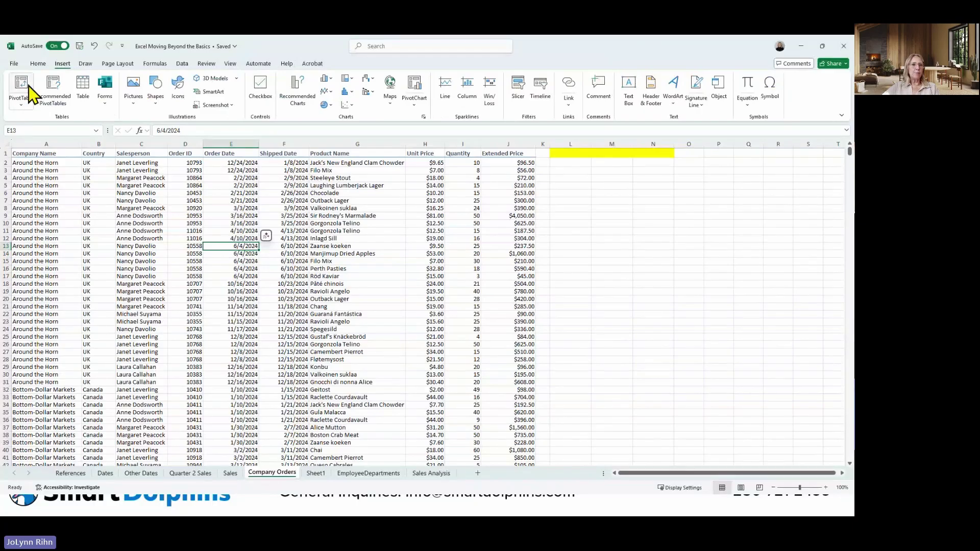
{"action": "left_click", "coordinate": [31, 88]}
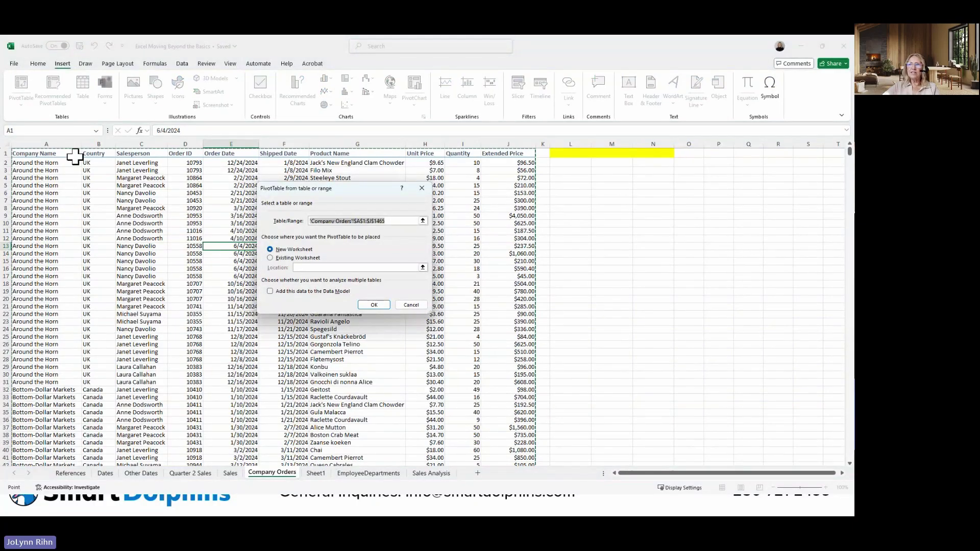
{"action": "left_click", "coordinate": [374, 306]}
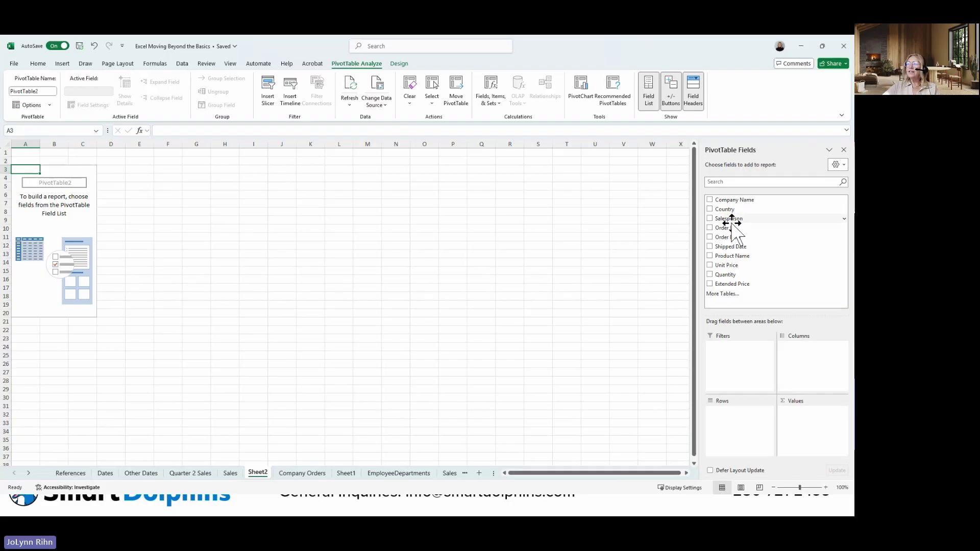
Add Salesperson and Company Name as the new PivotTable's rows and sum Extended Price as its values.
{"action": "left_click", "coordinate": [710, 219]}
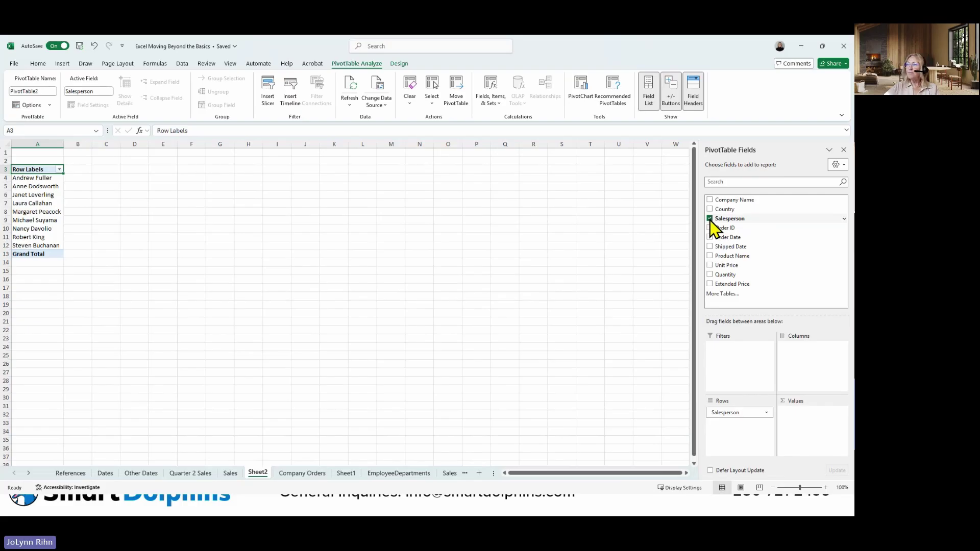
{"action": "left_click", "coordinate": [710, 284]}
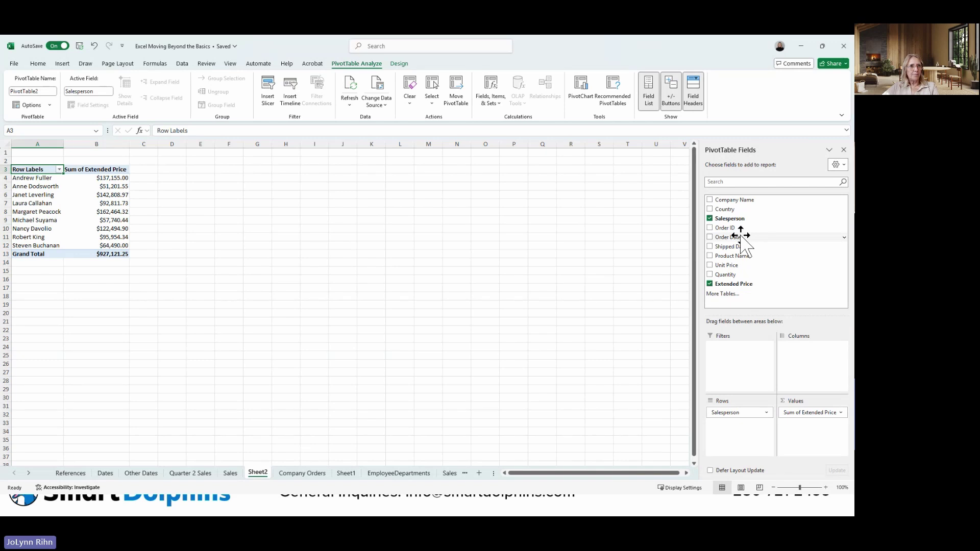
{"action": "left_click", "coordinate": [710, 200]}
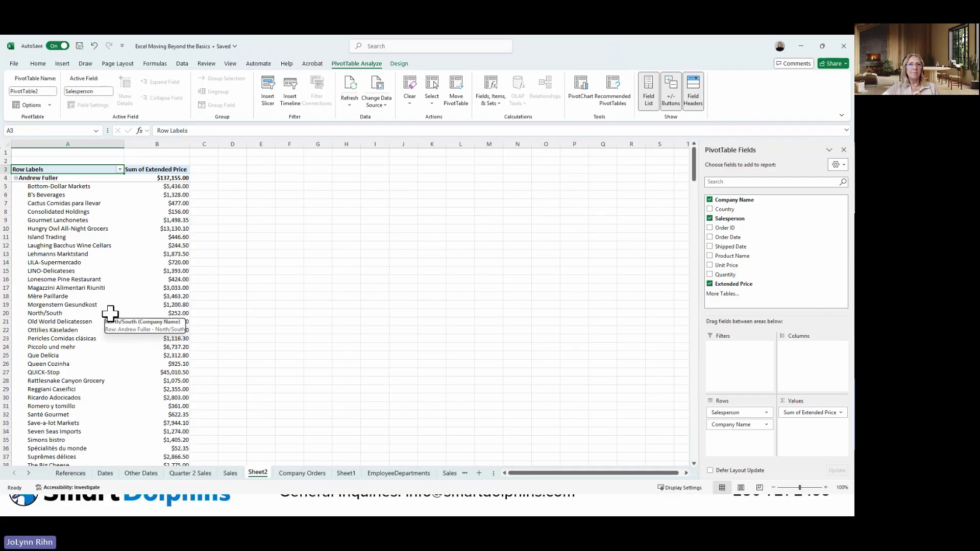
Review the company totals under each salesperson in the PivotTable, and check the Company Orders source data.
{"action": "scroll", "coordinate": [110, 314], "scroll_direction": "down", "scroll_amount": 7}
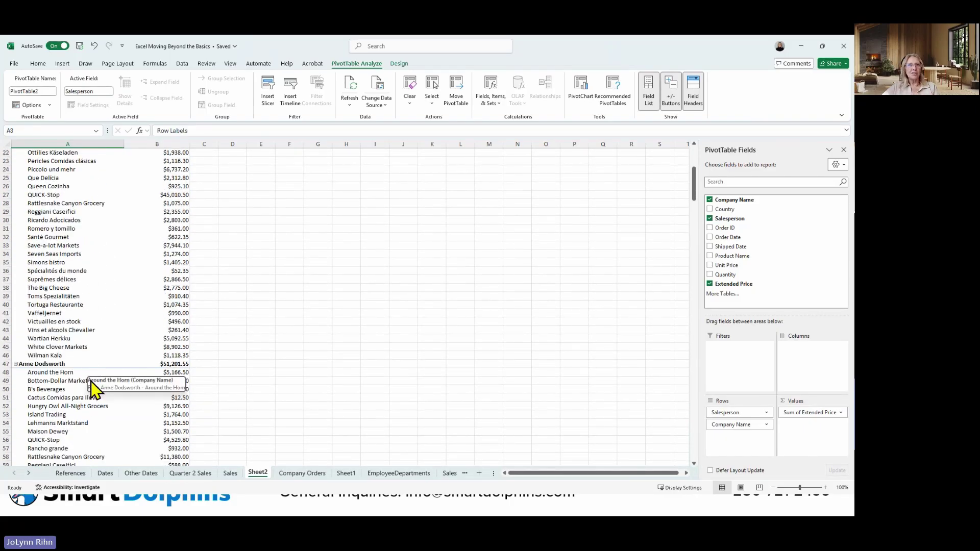
{"action": "scroll", "coordinate": [87, 385], "scroll_direction": "down", "scroll_amount": 2}
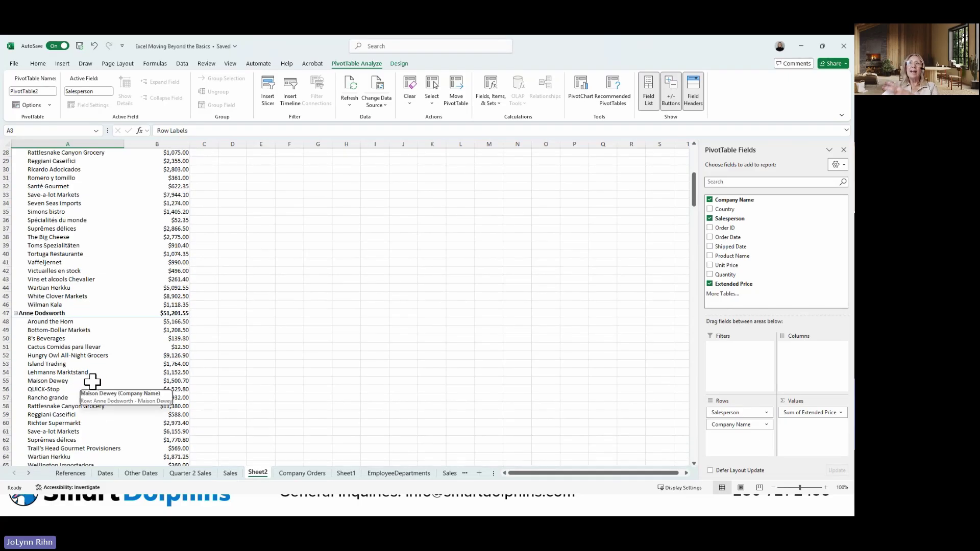
{"action": "scroll", "coordinate": [92, 382], "scroll_direction": "down", "scroll_amount": 1}
{"action": "scroll", "coordinate": [93, 381], "scroll_direction": "down", "scroll_amount": 3}
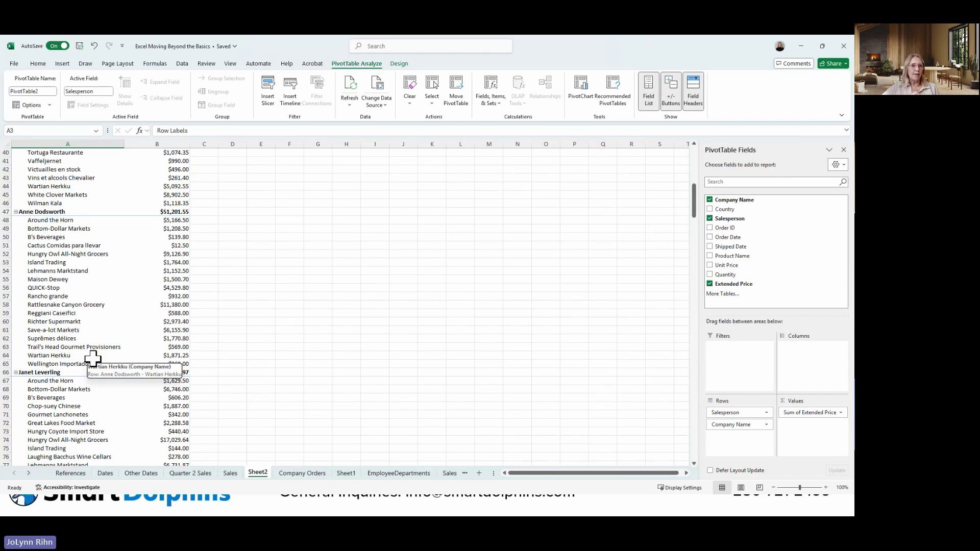
{"action": "left_click", "coordinate": [301, 473]}
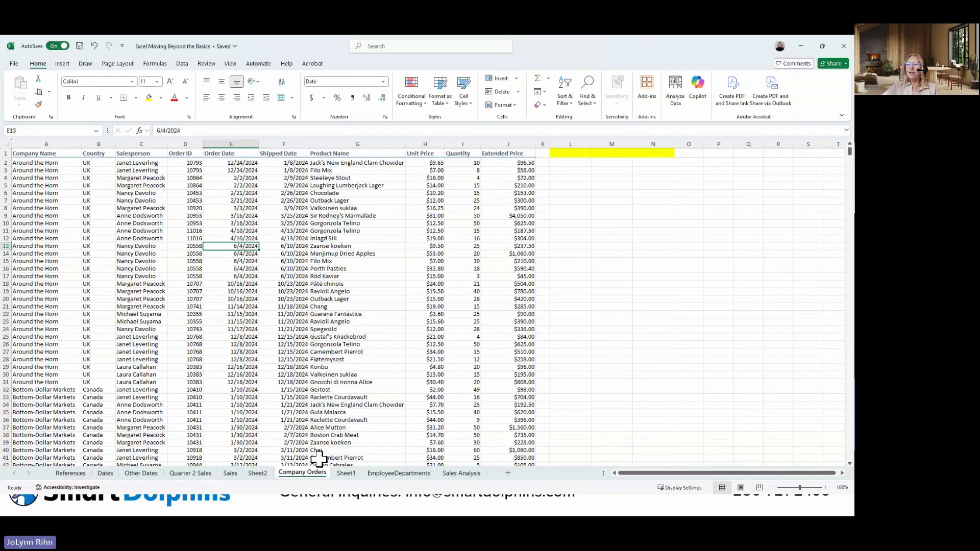
{"action": "left_click", "coordinate": [257, 474]}
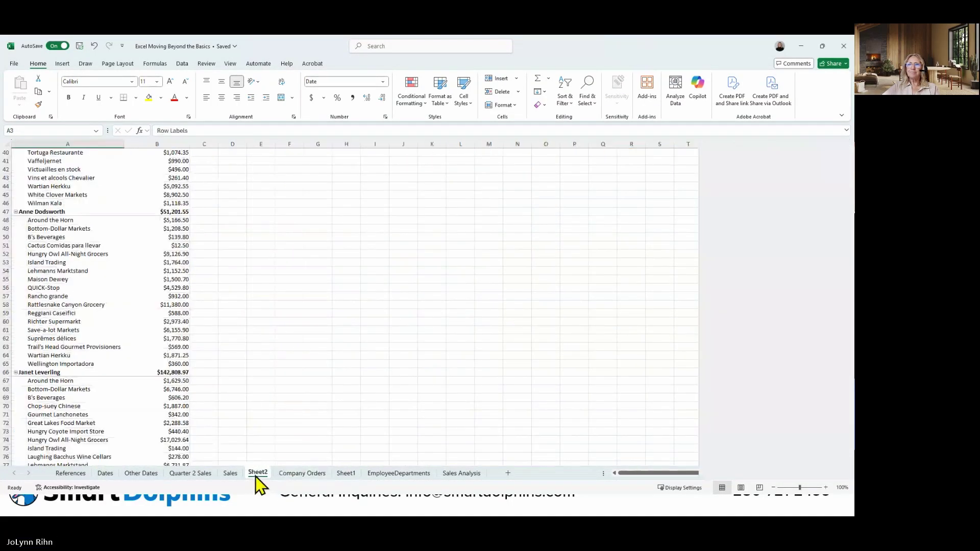
Try Country as a row field alongside and in place of Company Name, and restore the Salesperson and Company Name rows.
{"action": "scroll", "coordinate": [141, 336], "scroll_direction": "up", "scroll_amount": 13}
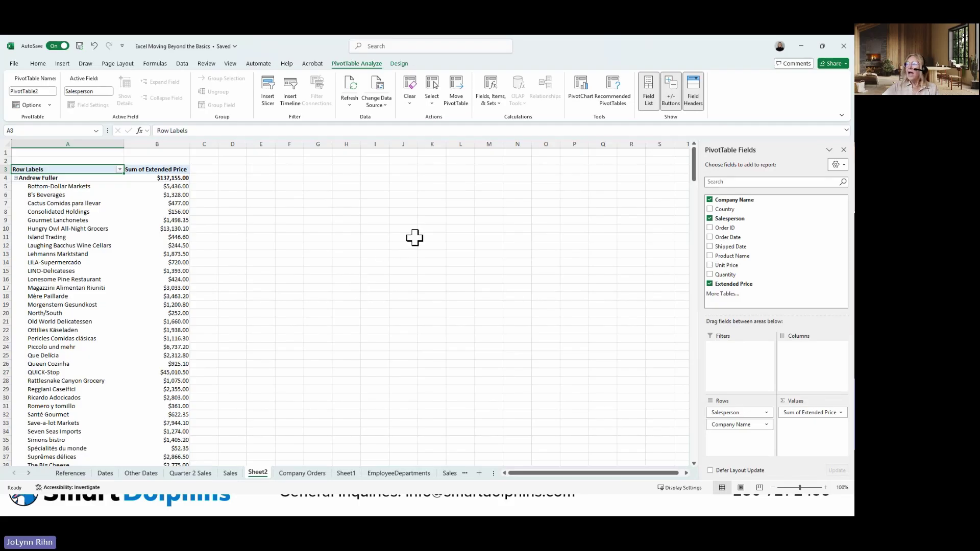
{"action": "left_click", "coordinate": [710, 209]}
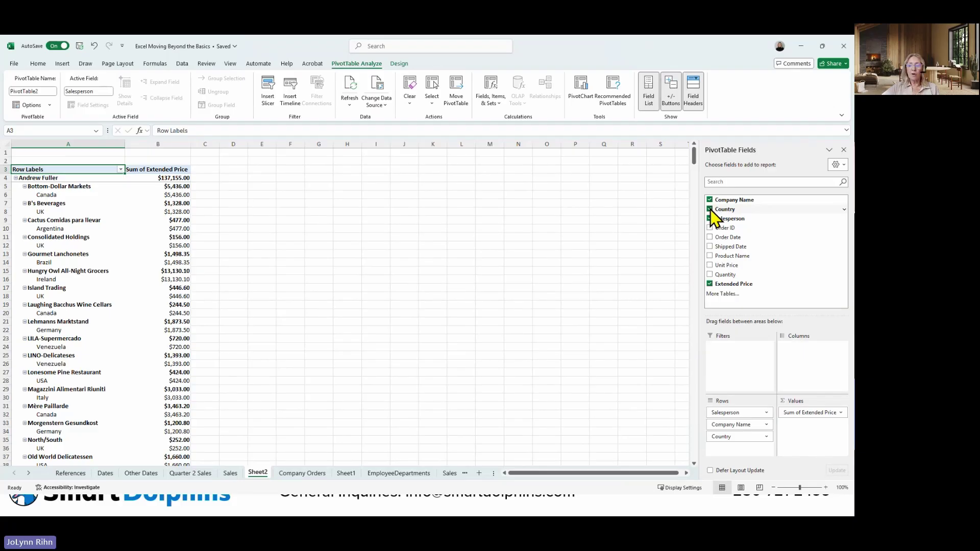
{"action": "left_click", "coordinate": [709, 210]}
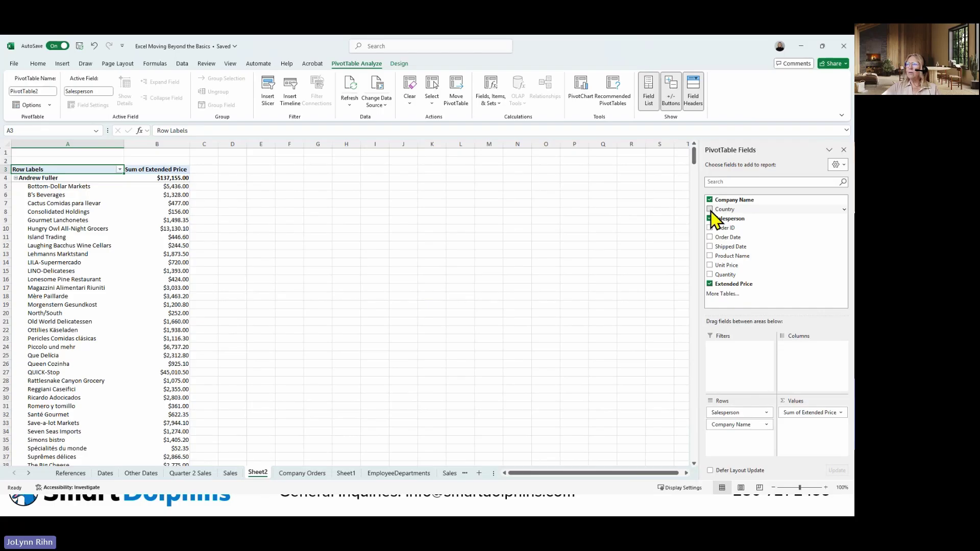
{"action": "left_click", "coordinate": [709, 210]}
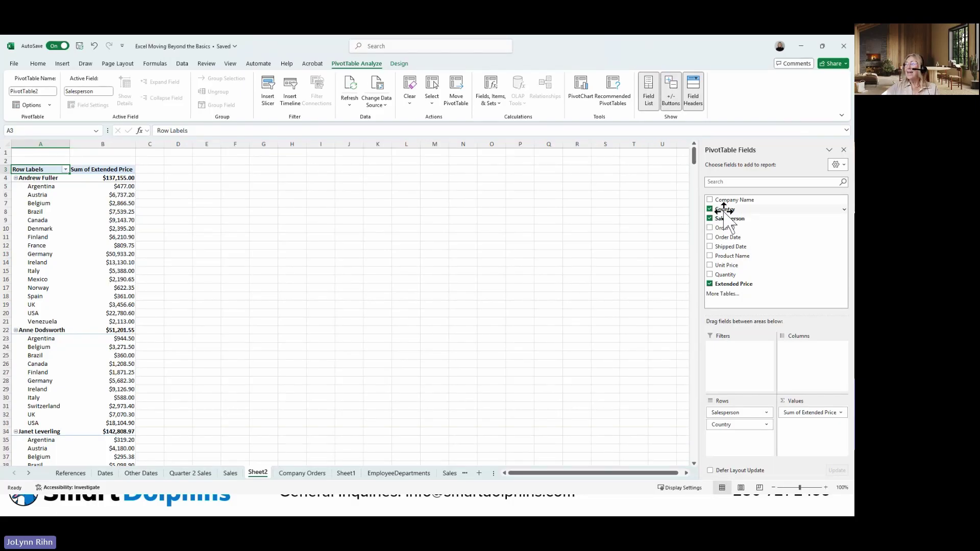
{"action": "left_click", "coordinate": [710, 201]}
{"action": "left_click", "coordinate": [710, 209]}
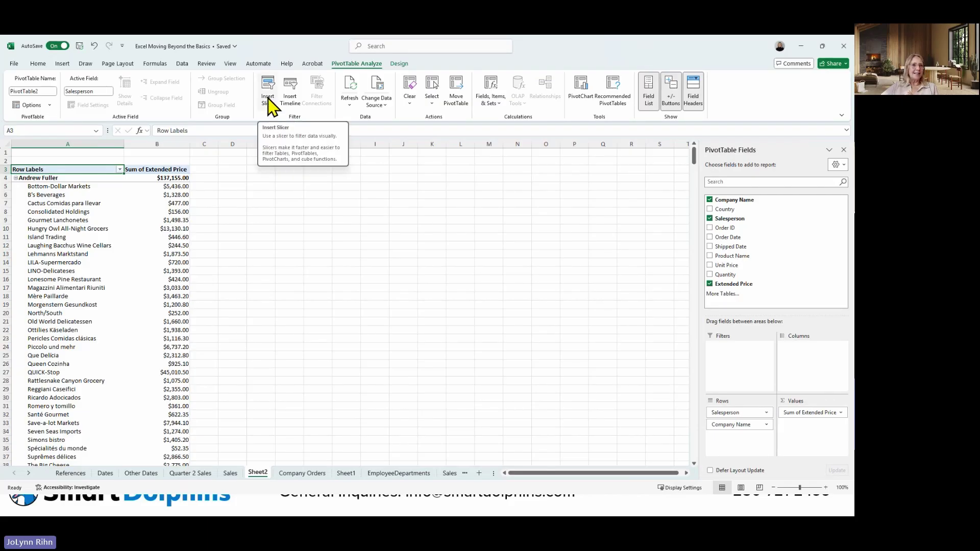
Insert Country and Salesperson slicers for the PivotTable and place them side by side next to it.
{"action": "left_click", "coordinate": [267, 114]}
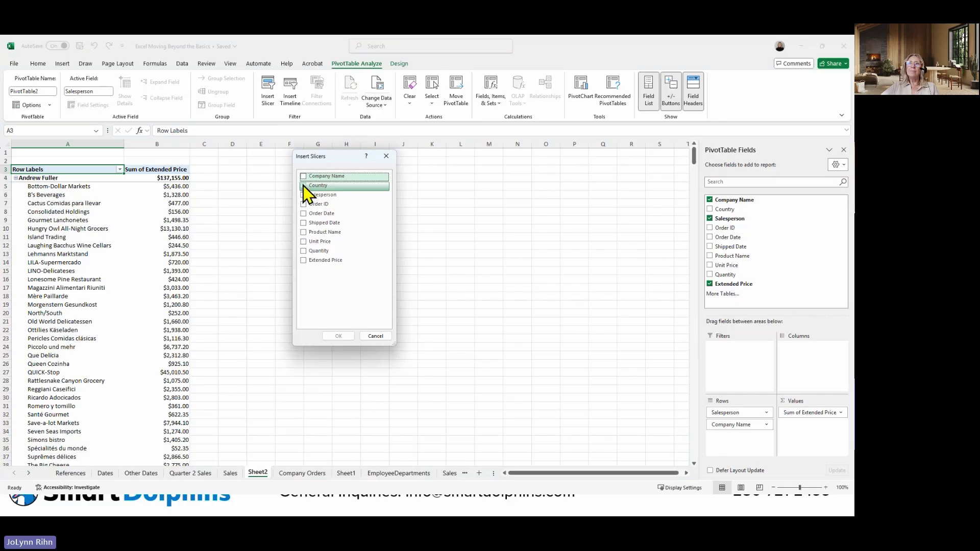
{"action": "left_click", "coordinate": [303, 185]}
{"action": "left_click", "coordinate": [304, 195]}
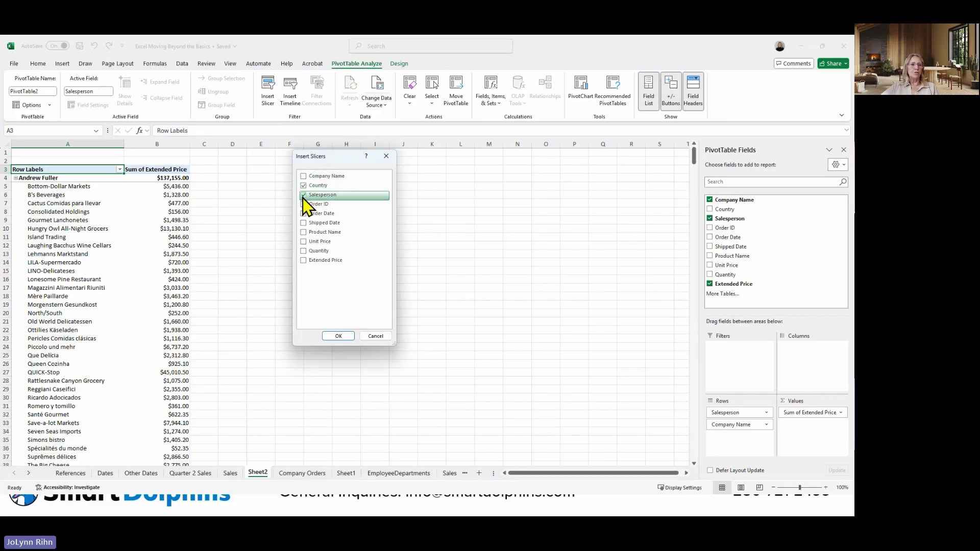
{"action": "left_click", "coordinate": [337, 337]}
{"action": "left_click_drag", "start_coordinate": [338, 239], "coordinate": [260, 165]}
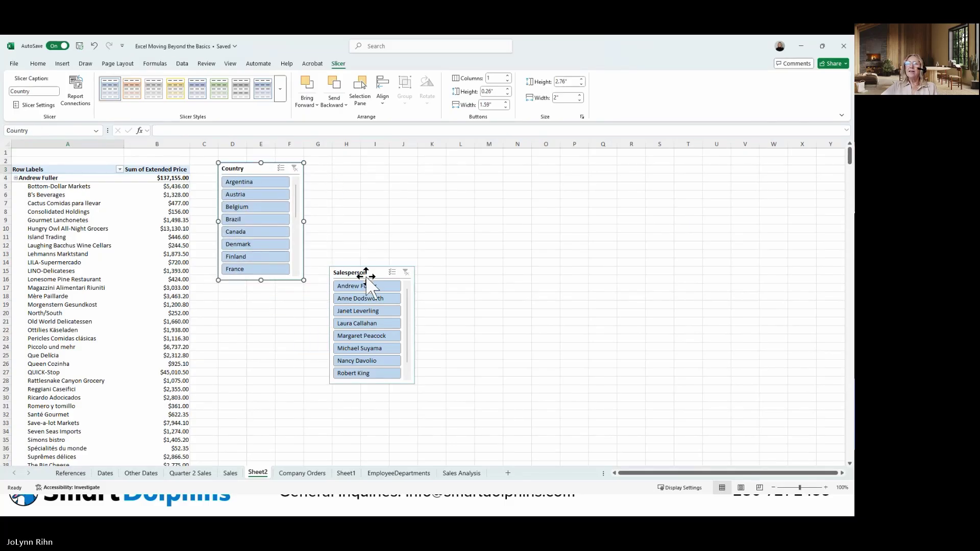
{"action": "left_click_drag", "start_coordinate": [369, 273], "coordinate": [399, 170]}
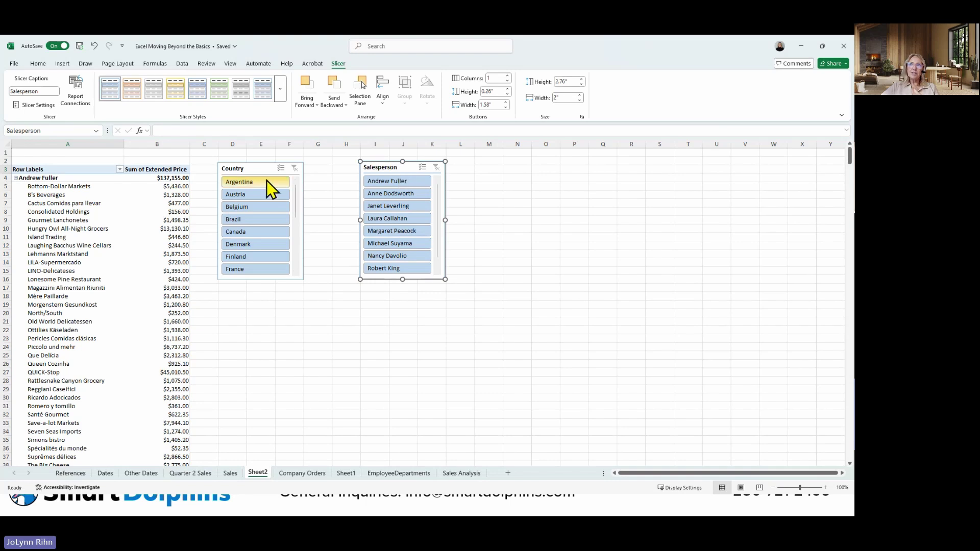
Format the Country slicer with Light Green, Slicer Style Light 6, 0.2" button height and three columns, and make it shorter and wider.
{"action": "left_click", "coordinate": [262, 168]}
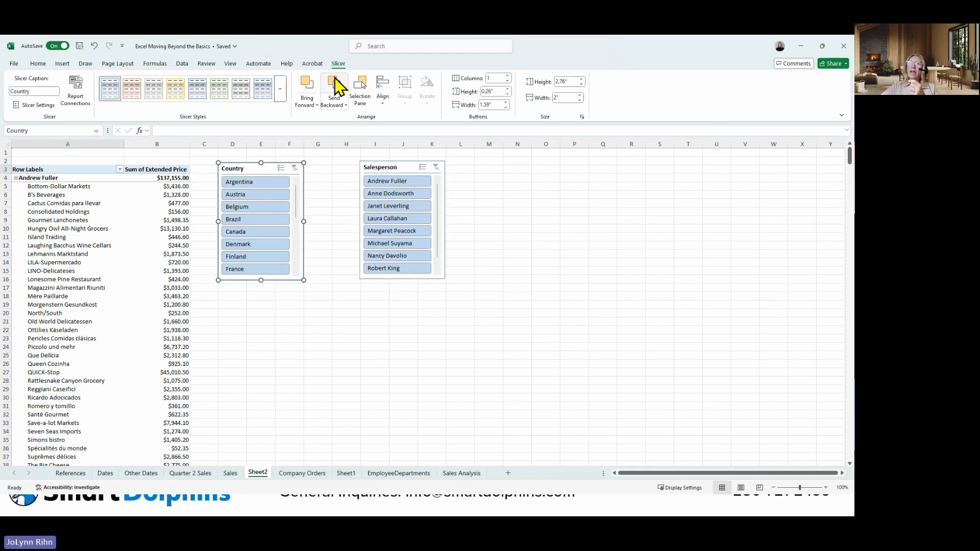
{"action": "left_click", "coordinate": [219, 90]}
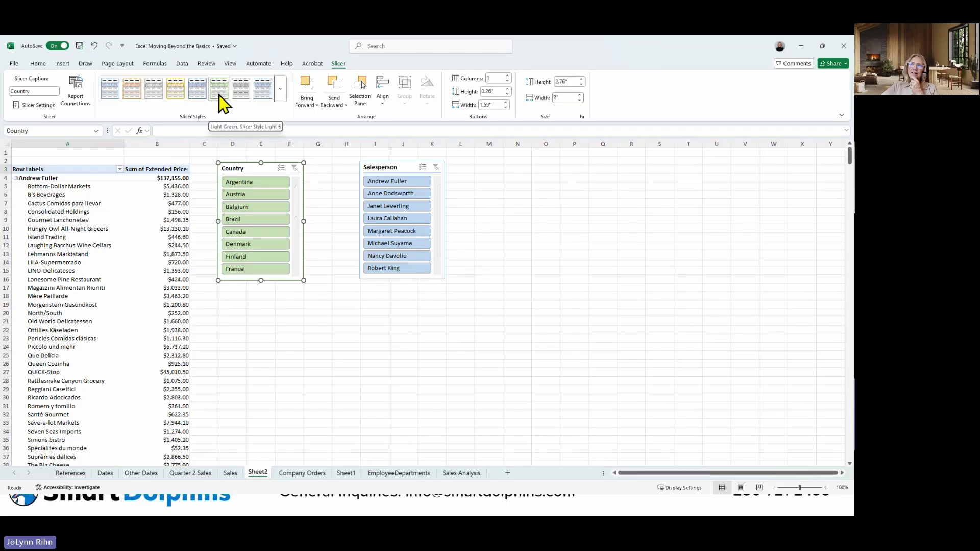
{"action": "left_click", "coordinate": [507, 94]}
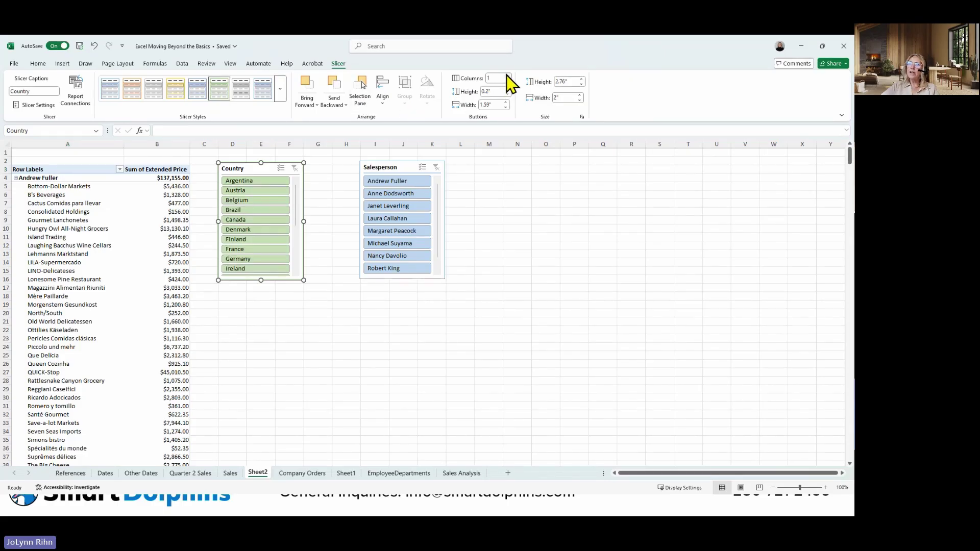
{"action": "left_click", "coordinate": [507, 76]}
{"action": "left_click", "coordinate": [507, 76]}
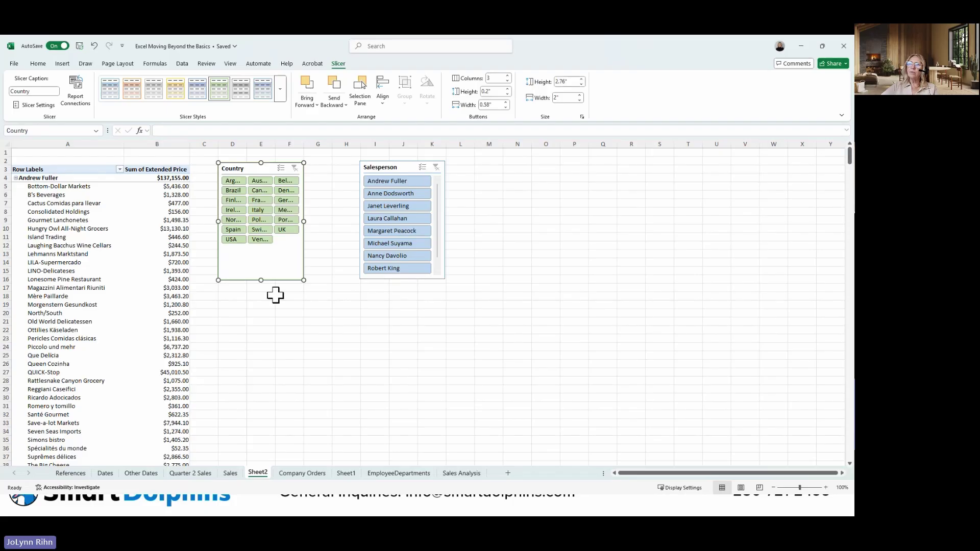
{"action": "left_click_drag", "start_coordinate": [265, 264], "coordinate": [269, 256]}
{"action": "left_click_drag", "start_coordinate": [304, 210], "coordinate": [341, 207]}
Shift the Salesperson slicer away from the Country slicer, set its button height to 0.2" and shorten it to about 2.54".
{"action": "left_click_drag", "start_coordinate": [406, 166], "coordinate": [421, 161]}
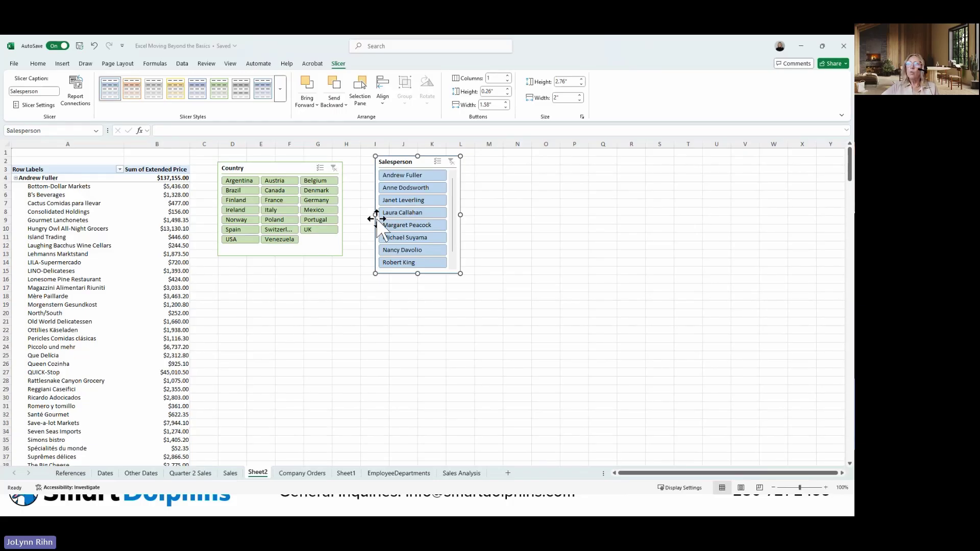
{"action": "left_click", "coordinate": [507, 94]}
{"action": "left_click_drag", "start_coordinate": [416, 274], "coordinate": [416, 264]}
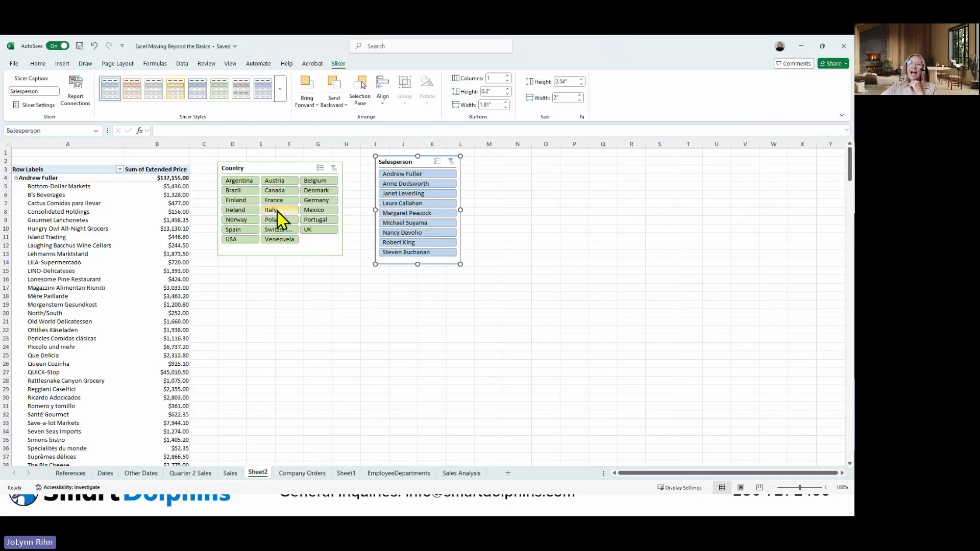
Filter the PivotTable to Canada and USA with the Country slicer's multi-select and clear it, and likewise filter to one salesperson and clear it.
{"action": "left_click", "coordinate": [276, 192]}
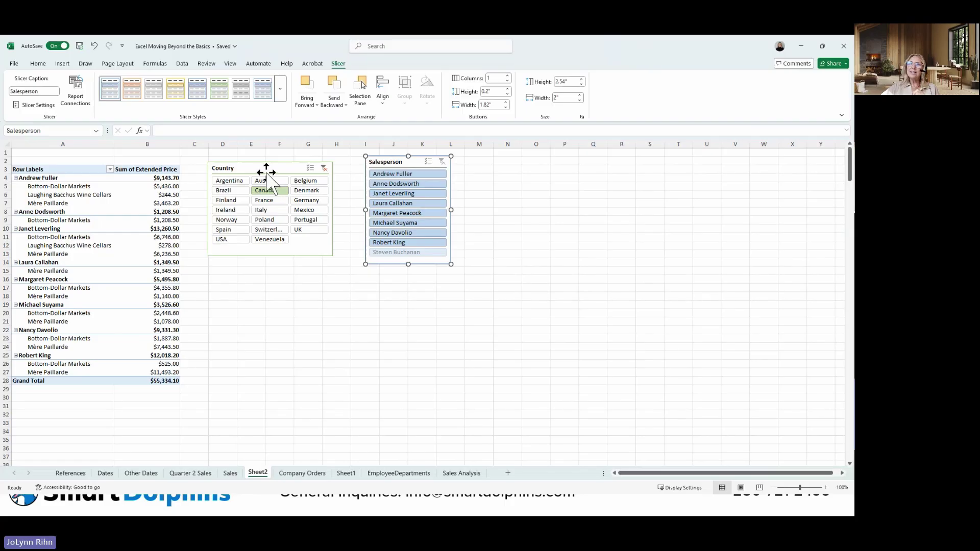
{"action": "left_click", "coordinate": [310, 171]}
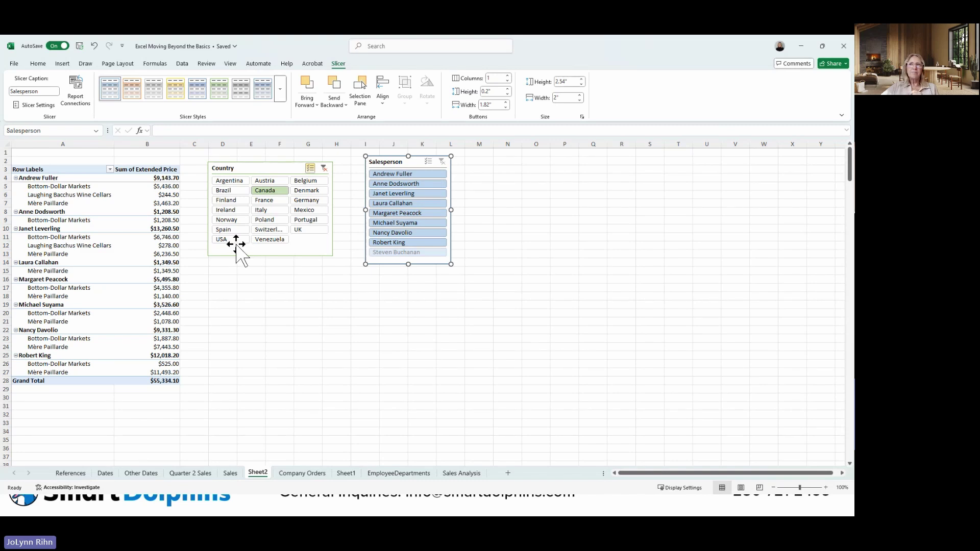
{"action": "left_click", "coordinate": [236, 241]}
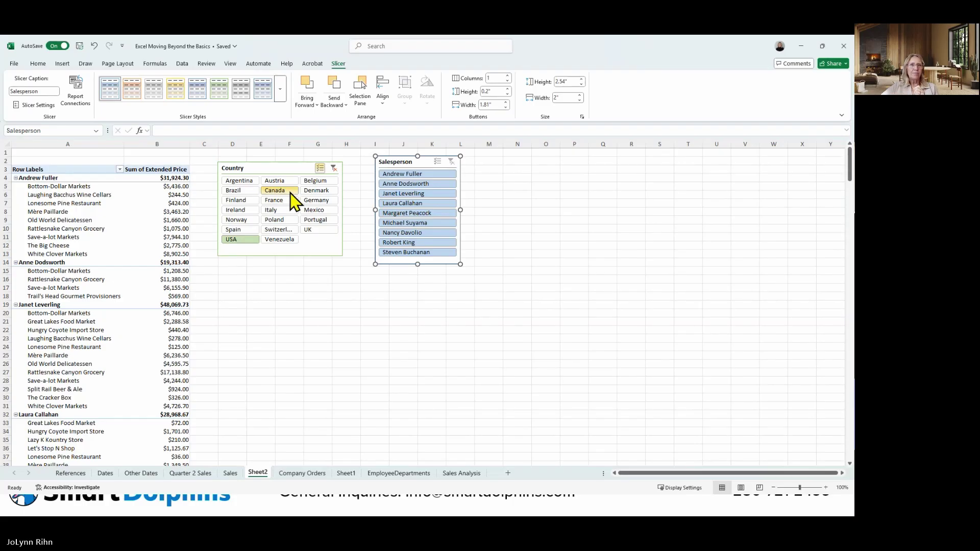
{"action": "left_click", "coordinate": [334, 168]}
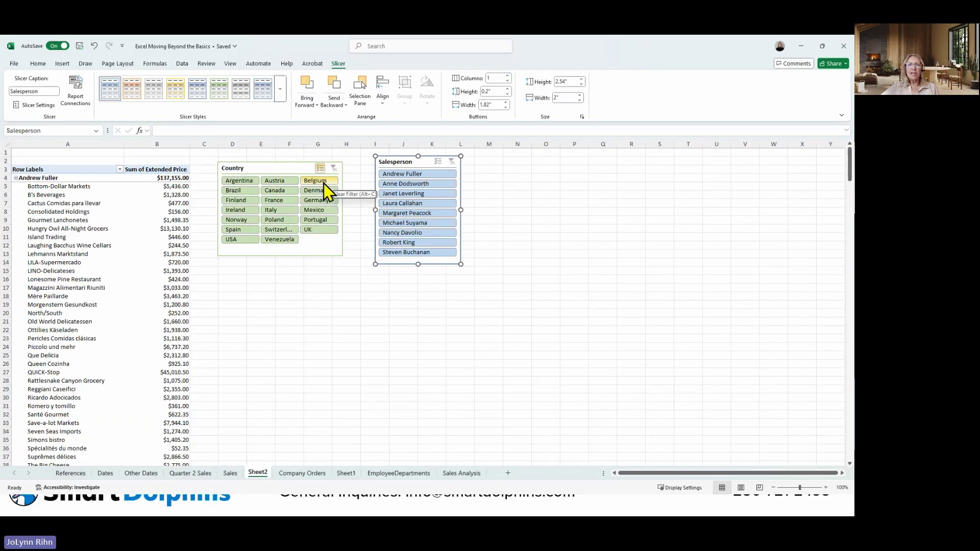
{"action": "left_click", "coordinate": [424, 213]}
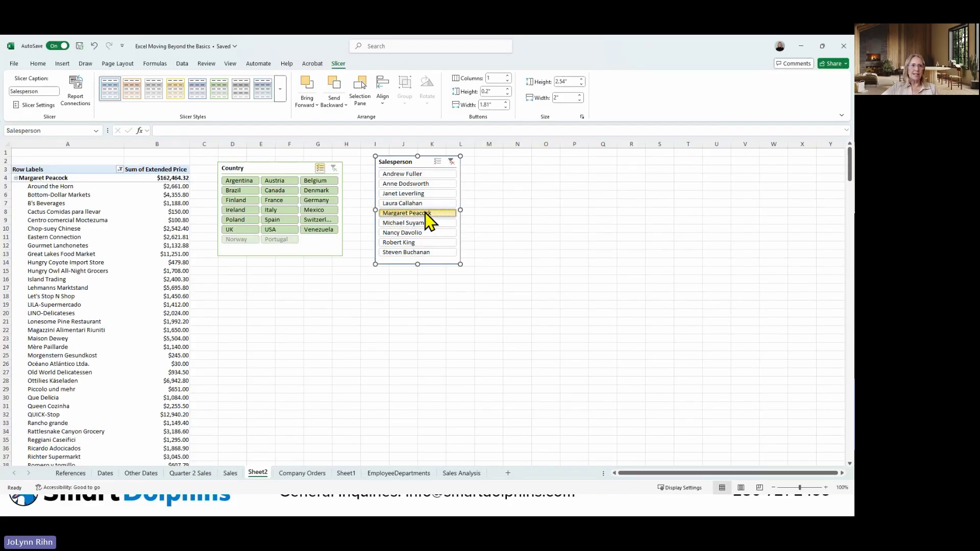
{"action": "left_click", "coordinate": [451, 161]}
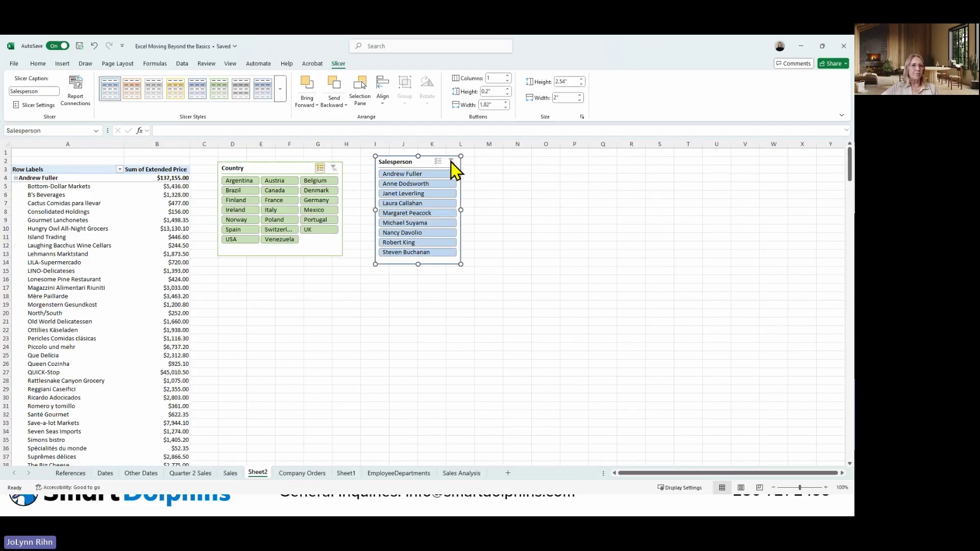
Insert an Order Date timeline for the PivotTable and place it below the Country slicer.
{"action": "left_click", "coordinate": [105, 237]}
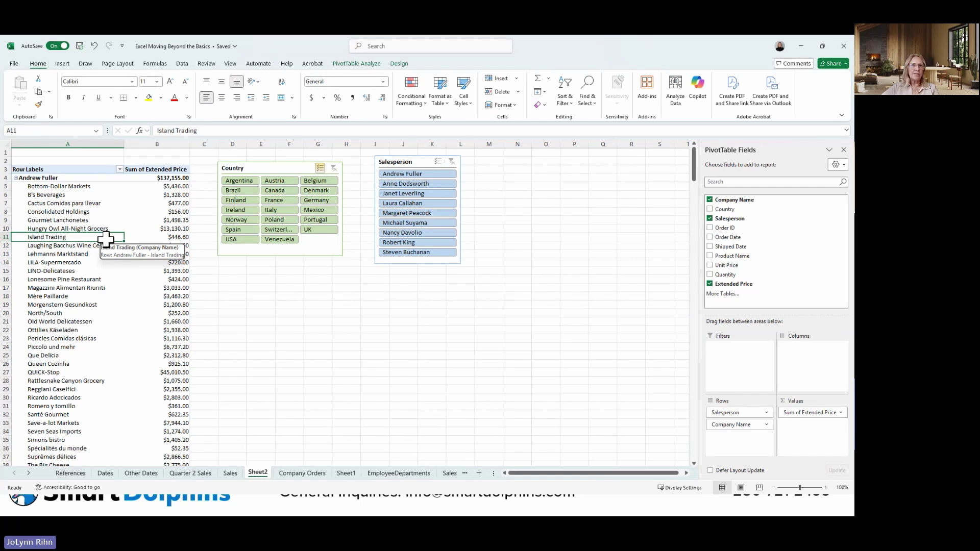
{"action": "left_click", "coordinate": [363, 64]}
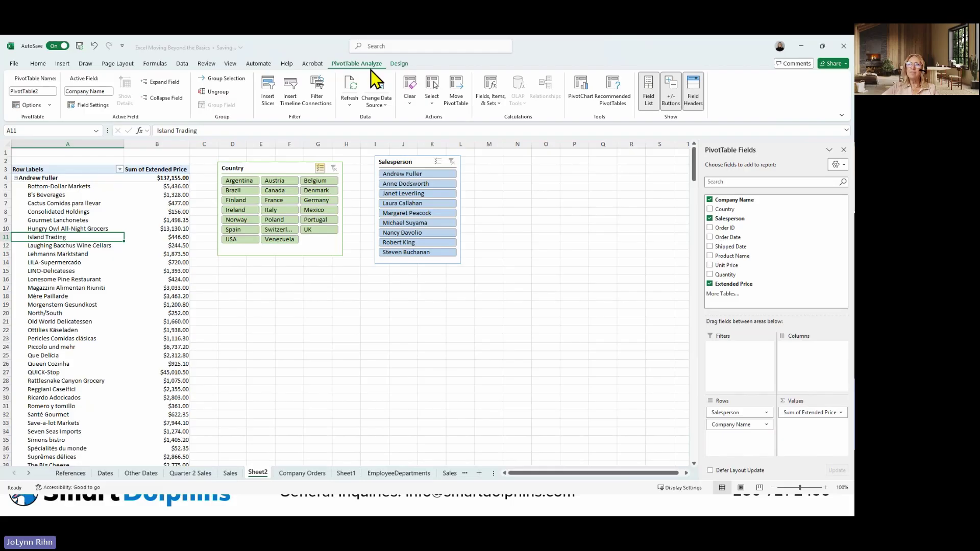
{"action": "left_click", "coordinate": [295, 108]}
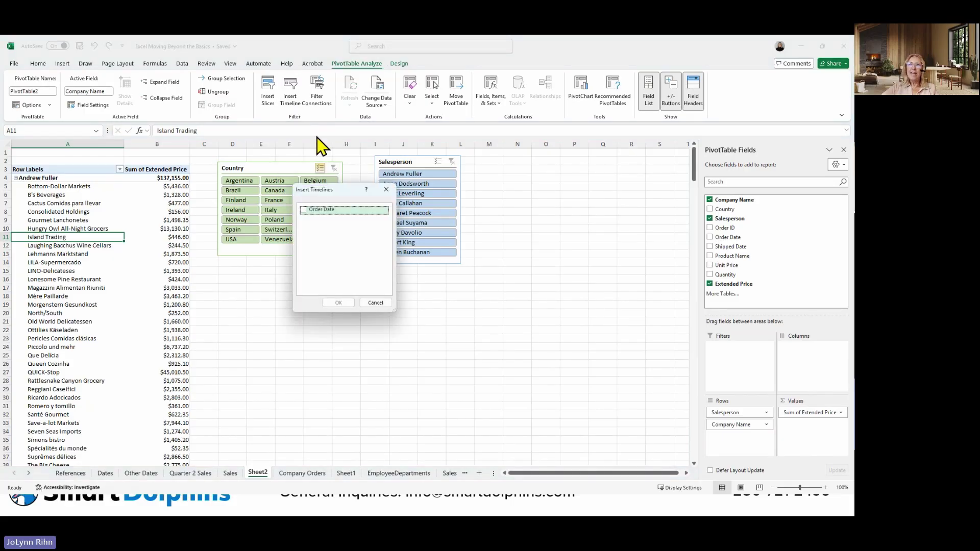
{"action": "left_click", "coordinate": [305, 211]}
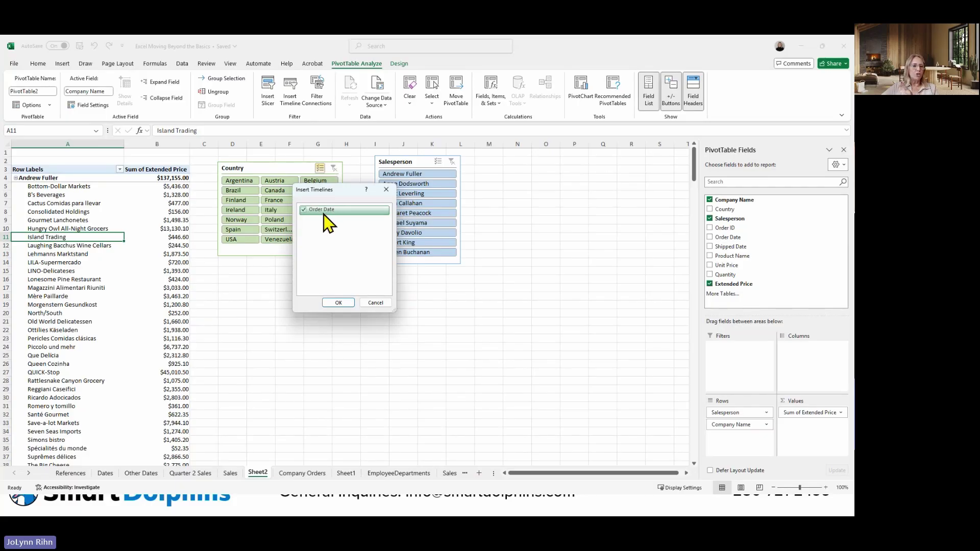
{"action": "left_click", "coordinate": [337, 303]}
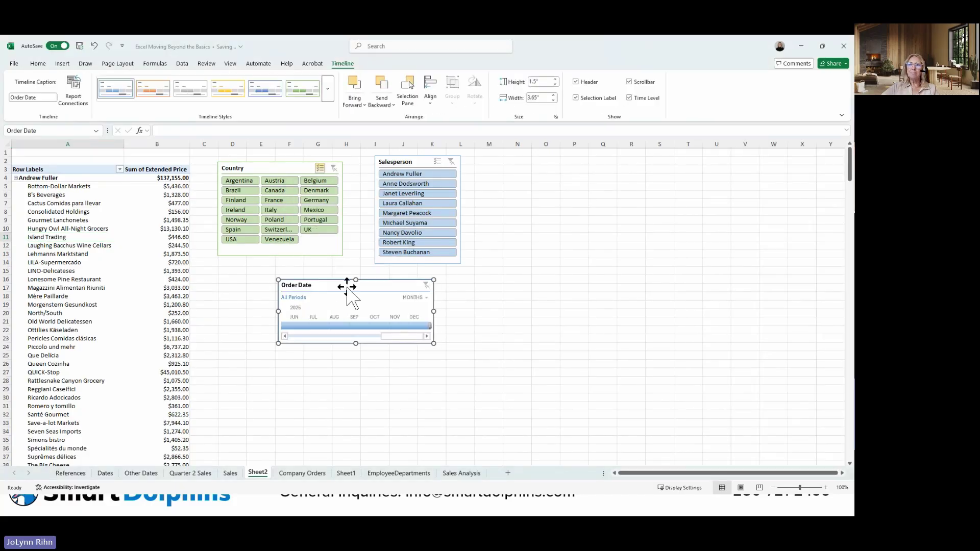
{"action": "left_click_drag", "start_coordinate": [346, 285], "coordinate": [295, 271]}
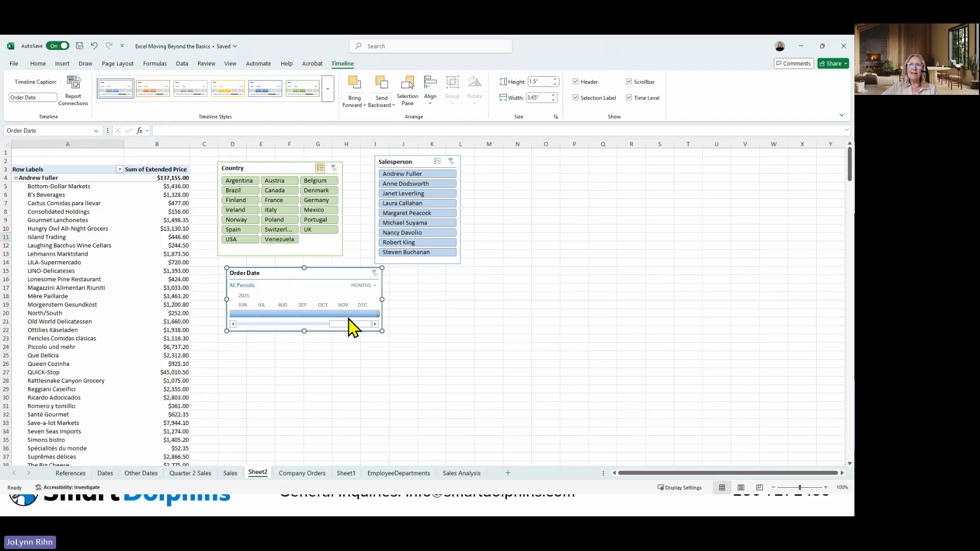
Switch the Order Date timeline to quarters and filter the PivotTable to Q1 2024, followed by Q2 2024.
{"action": "left_click_drag", "start_coordinate": [356, 325], "coordinate": [236, 350]}
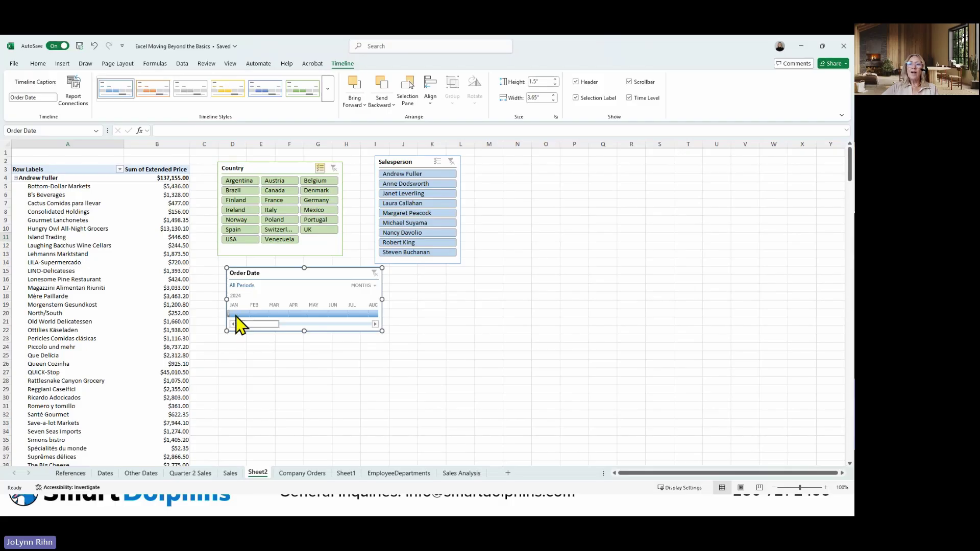
{"action": "left_click", "coordinate": [366, 286]}
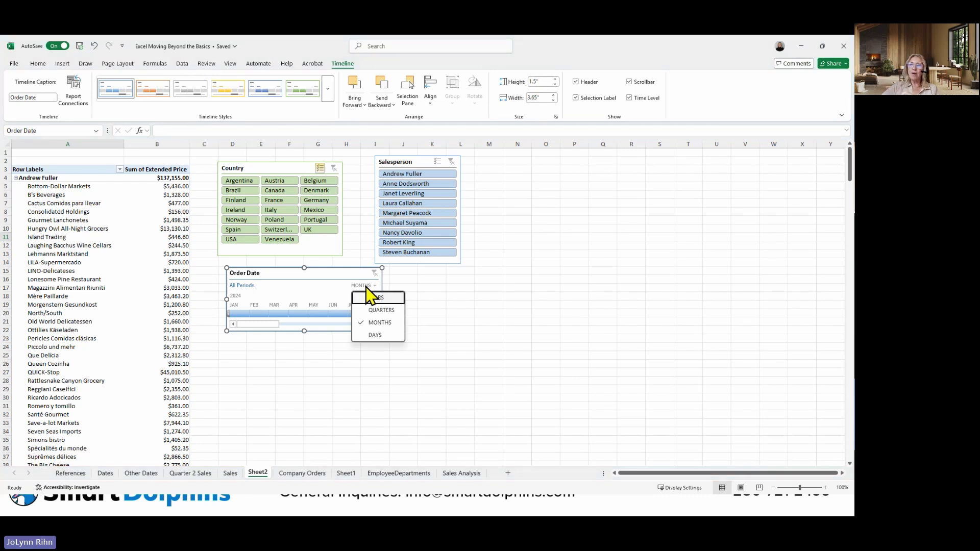
{"action": "left_click", "coordinate": [369, 311]}
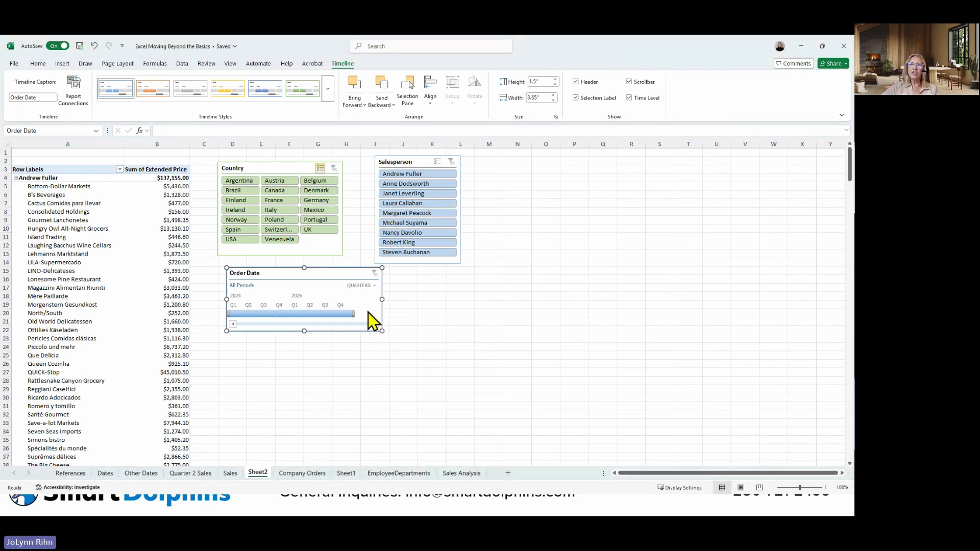
{"action": "left_click", "coordinate": [235, 314]}
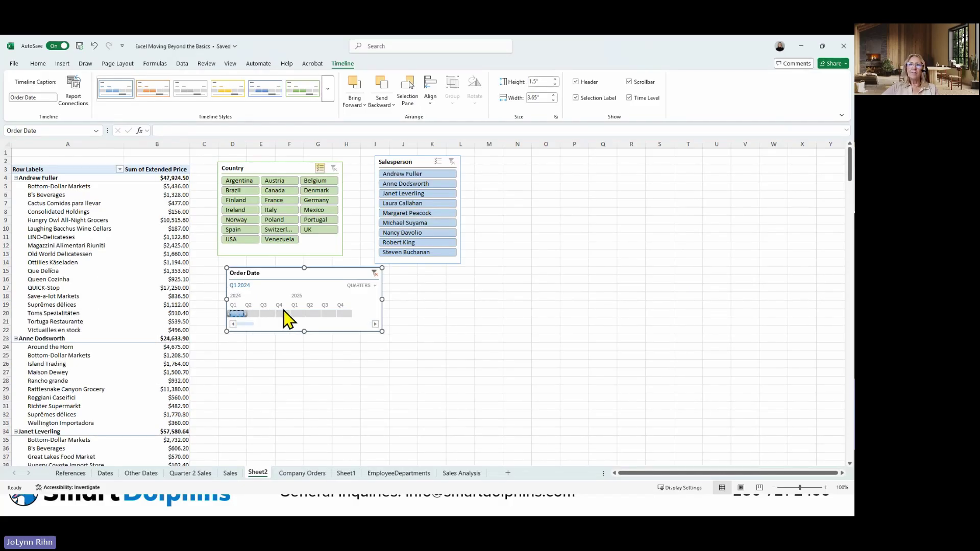
{"action": "left_click", "coordinate": [252, 314]}
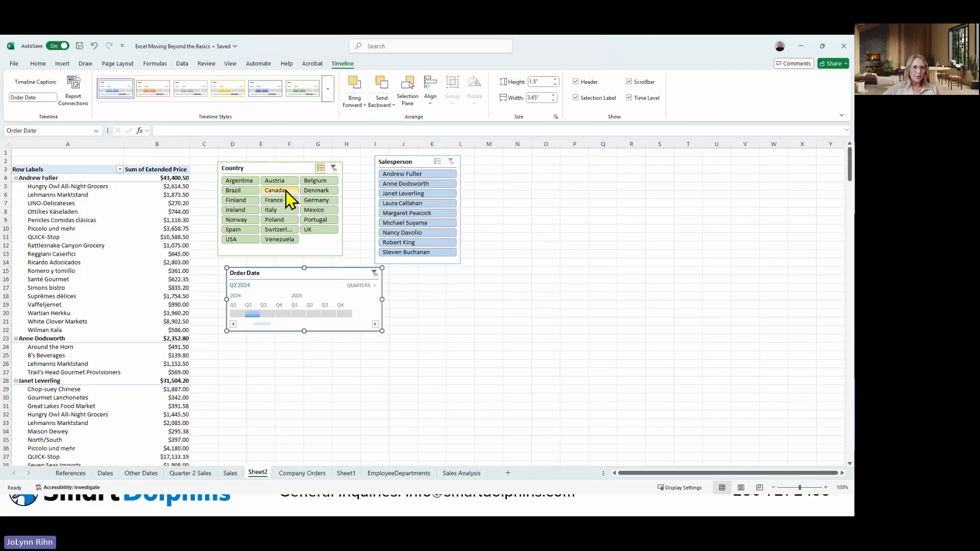
Deselect Canada in the multi-select Country slicer.
{"action": "left_click", "coordinate": [284, 191]}
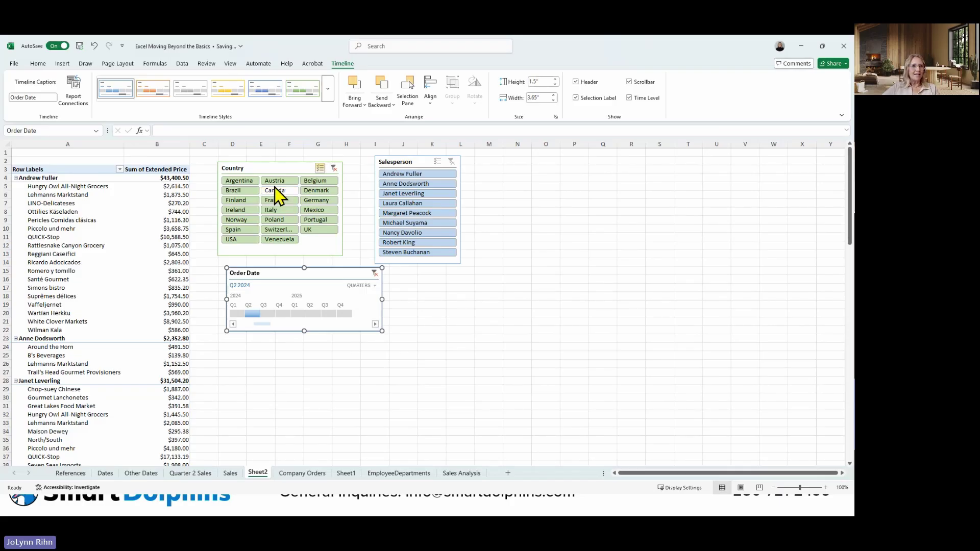